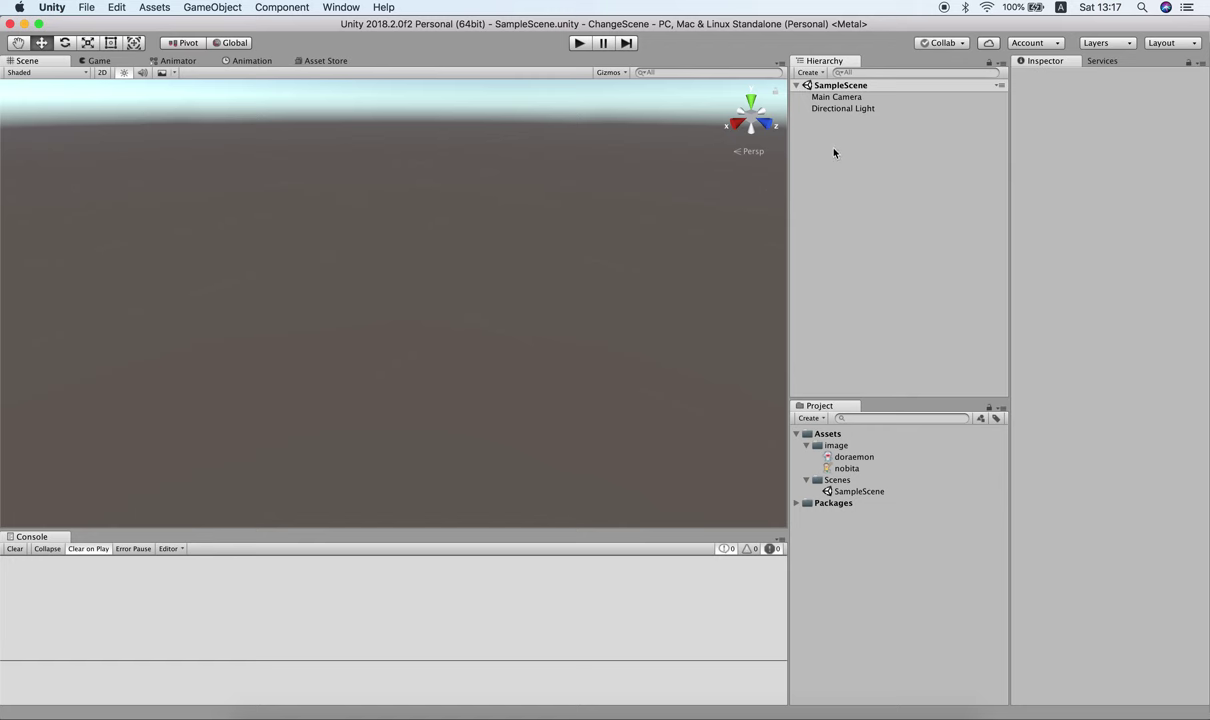
# Step: Rename the SampleScene asset in the Scenes folder to Scene1
pyautogui.click(847, 494)
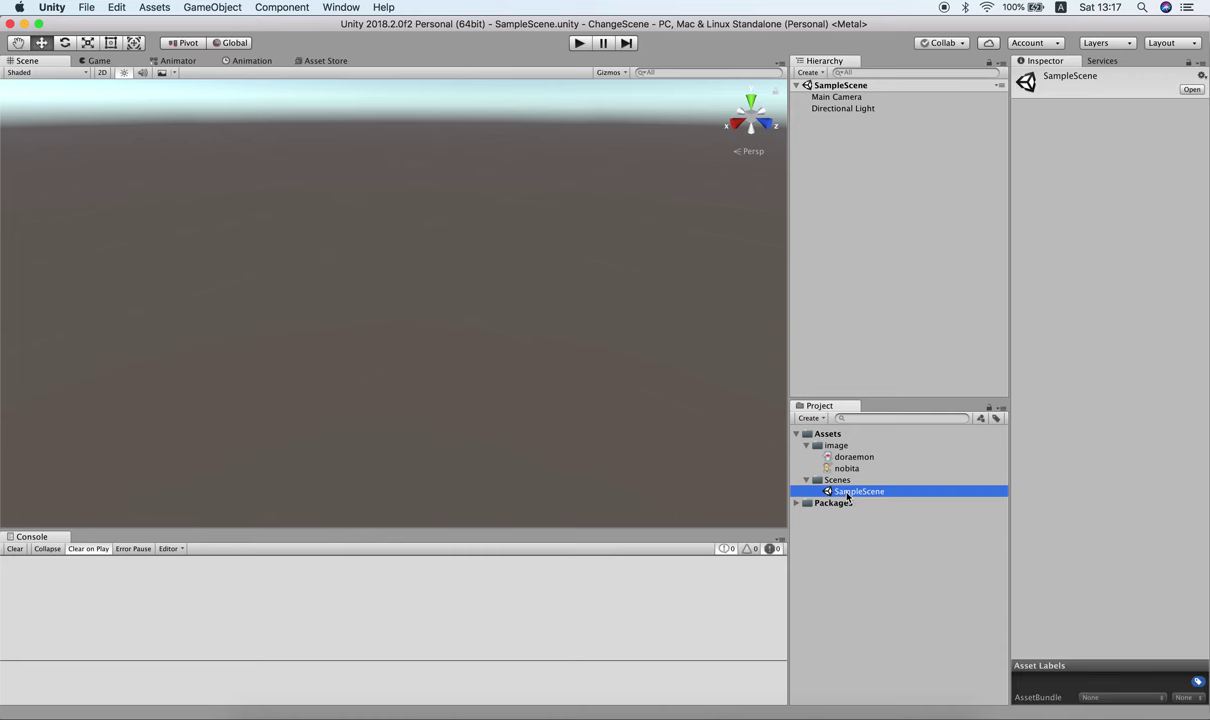
pyautogui.click(847, 494)
pyautogui.write('Scene1')
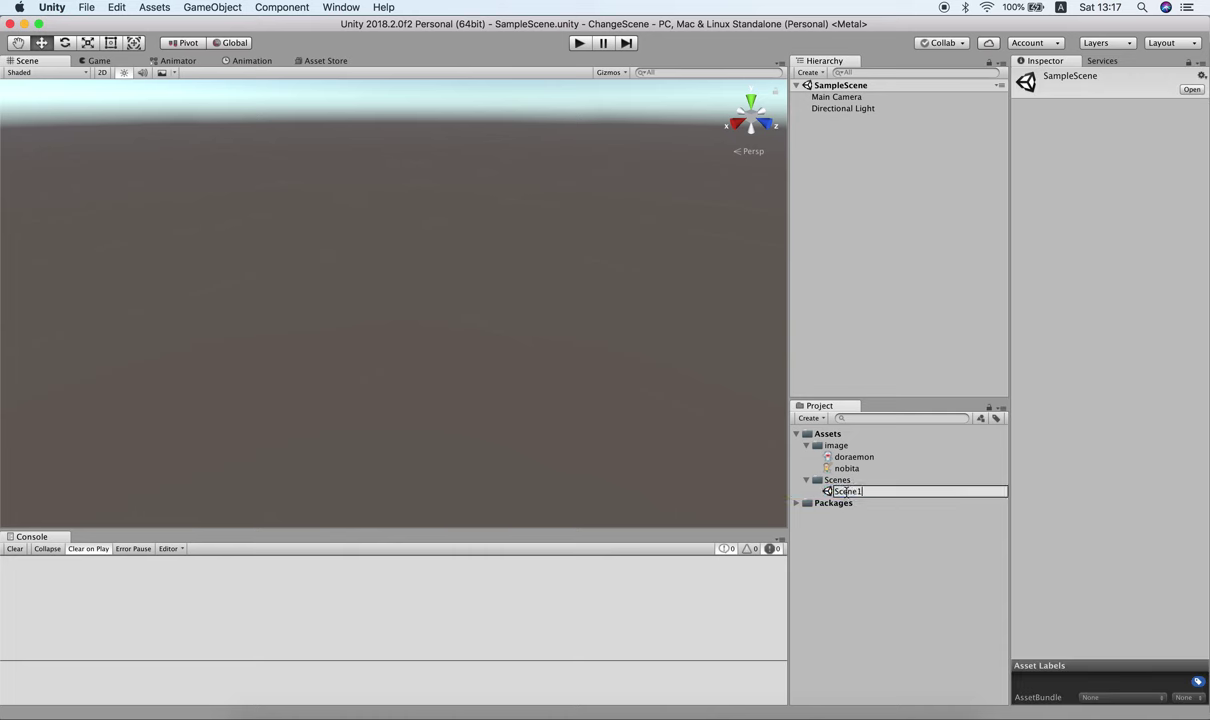
pyautogui.press('Return')
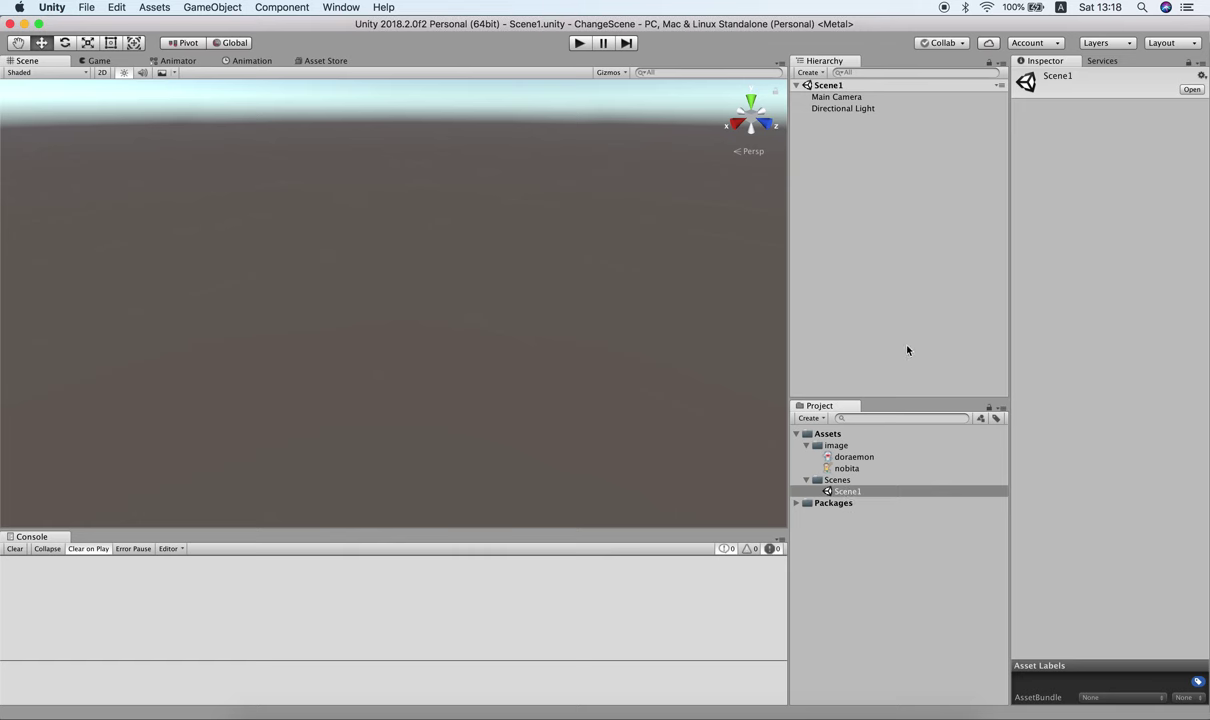
pyautogui.click(860, 193)
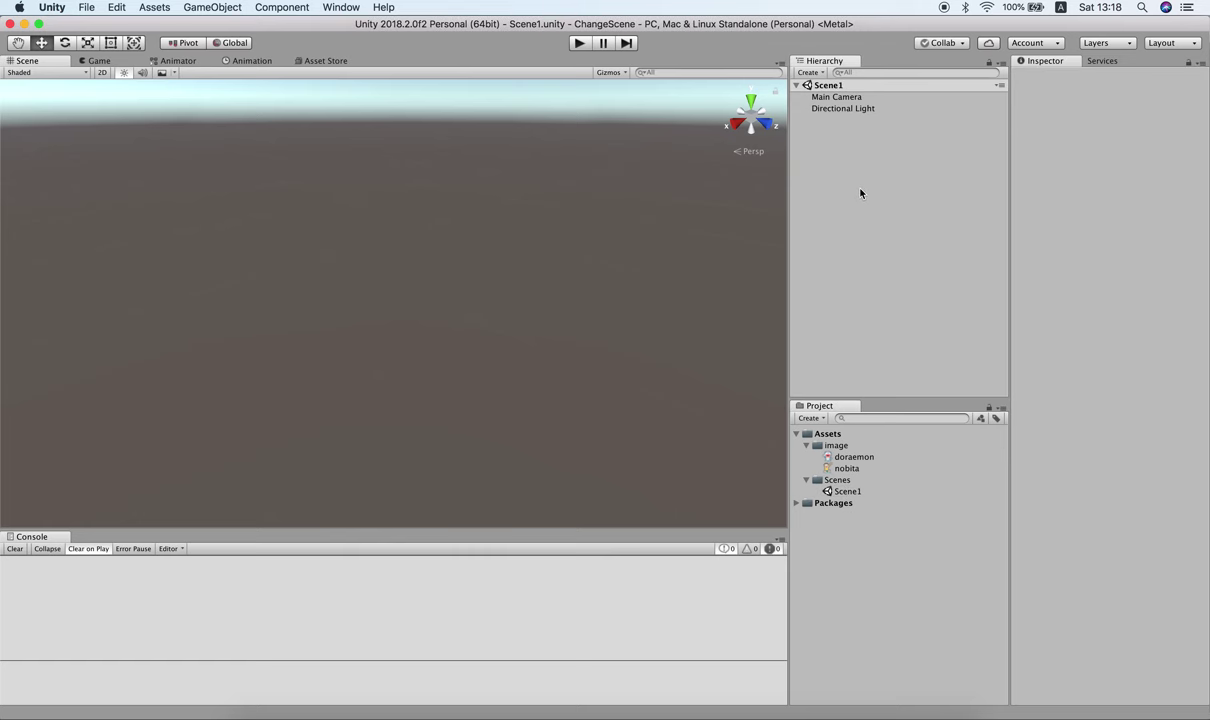
pyautogui.rightClick(860, 193)
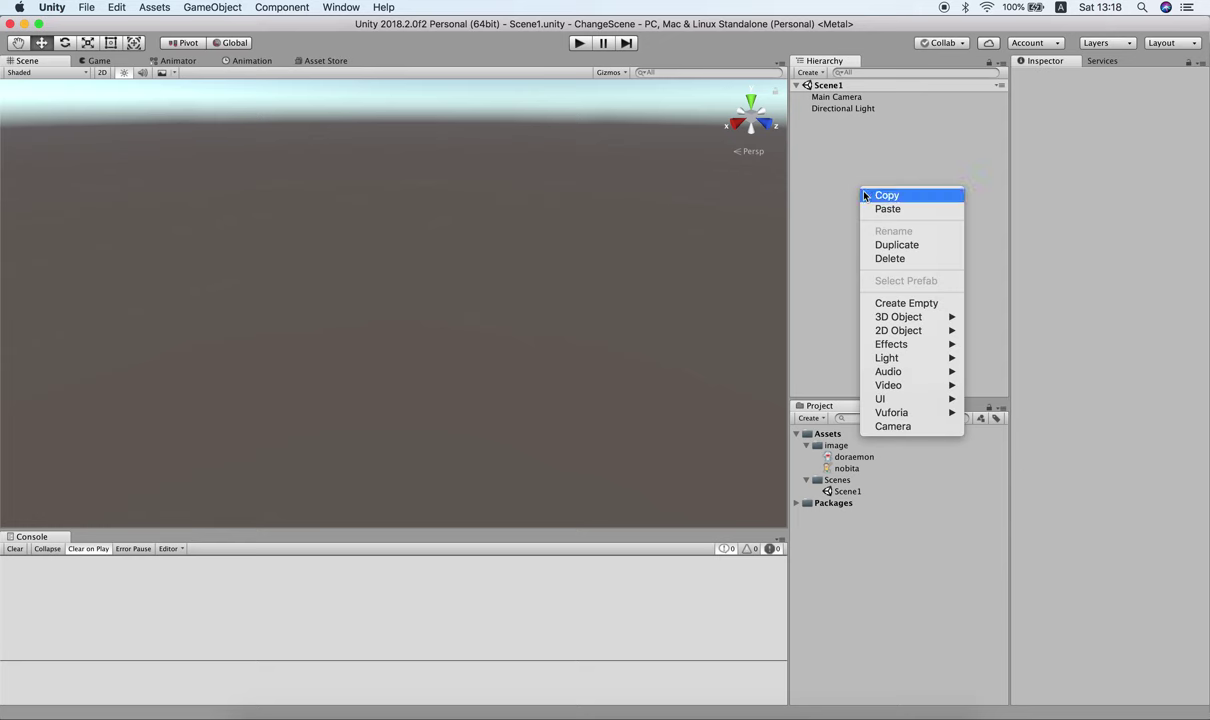
# Step: Add a UI Button with its Canvas and switch the Scene view to 2D
pyautogui.moveTo(940, 400)
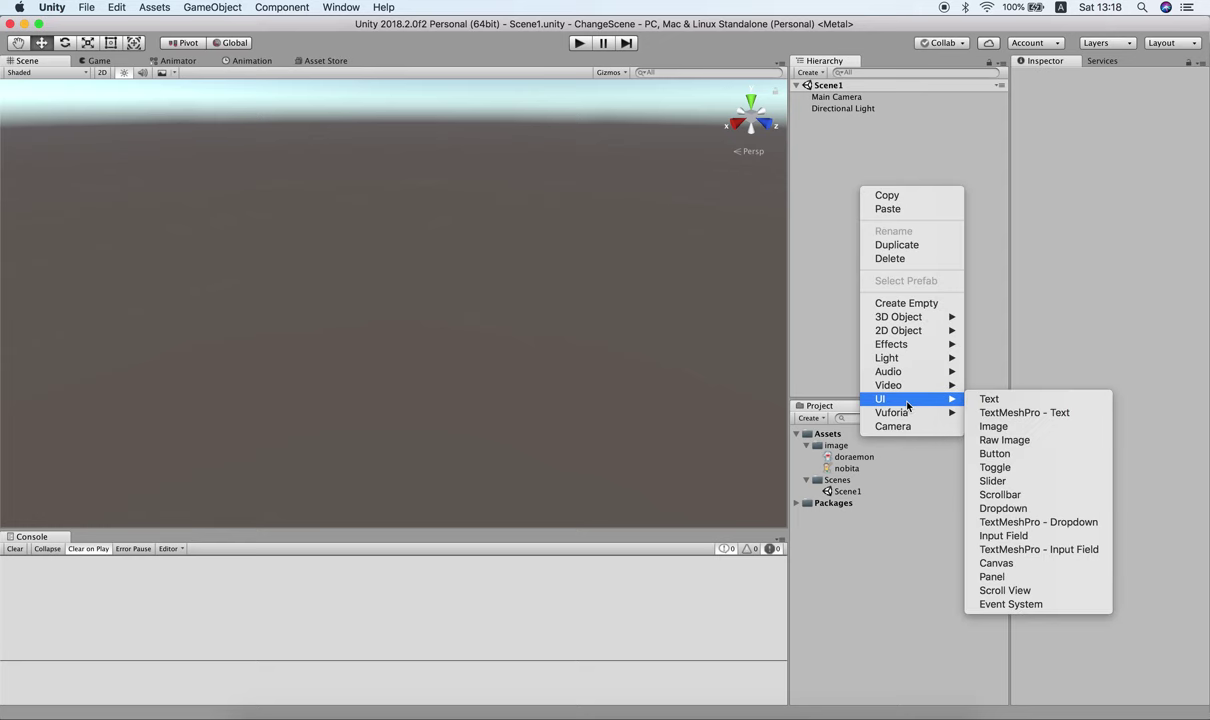
pyautogui.click(993, 453)
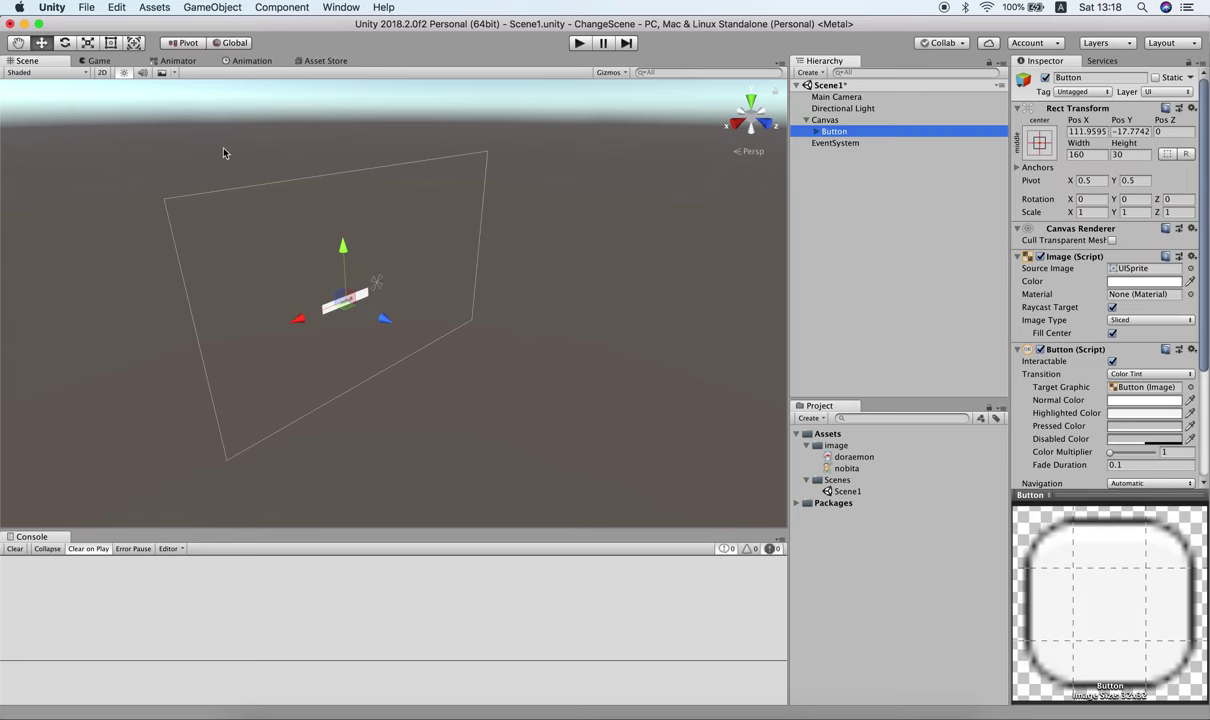
pyautogui.click(210, 139)
pyautogui.click(102, 73)
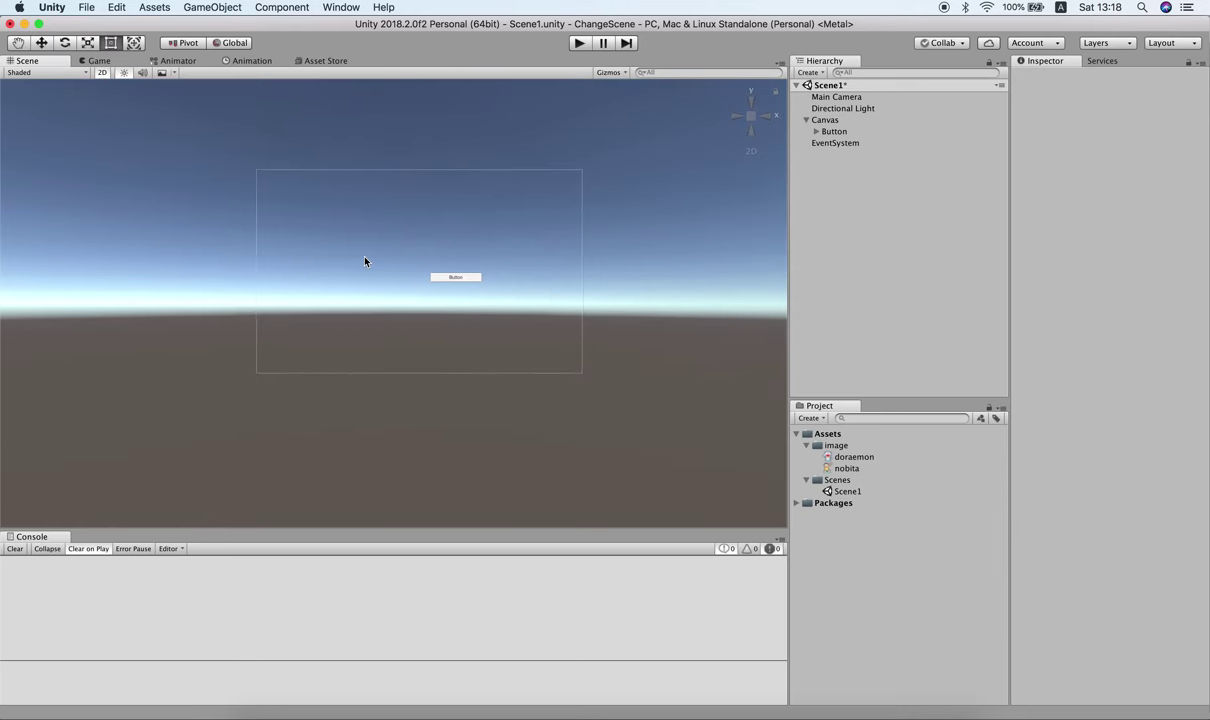
# Step: Change the button's Text label to 'Next Scene'
pyautogui.click(820, 132)
pyautogui.click(817, 132)
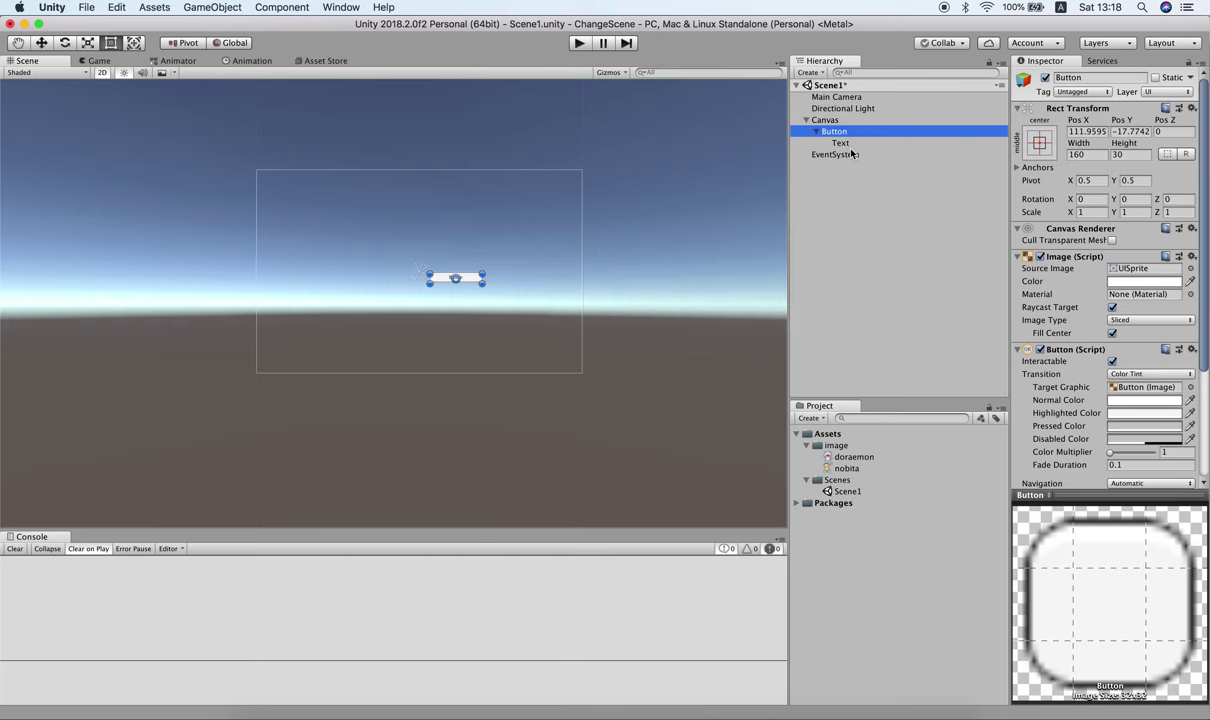
pyautogui.click(806, 143)
pyautogui.click(1120, 289)
pyautogui.write('Next Scene')
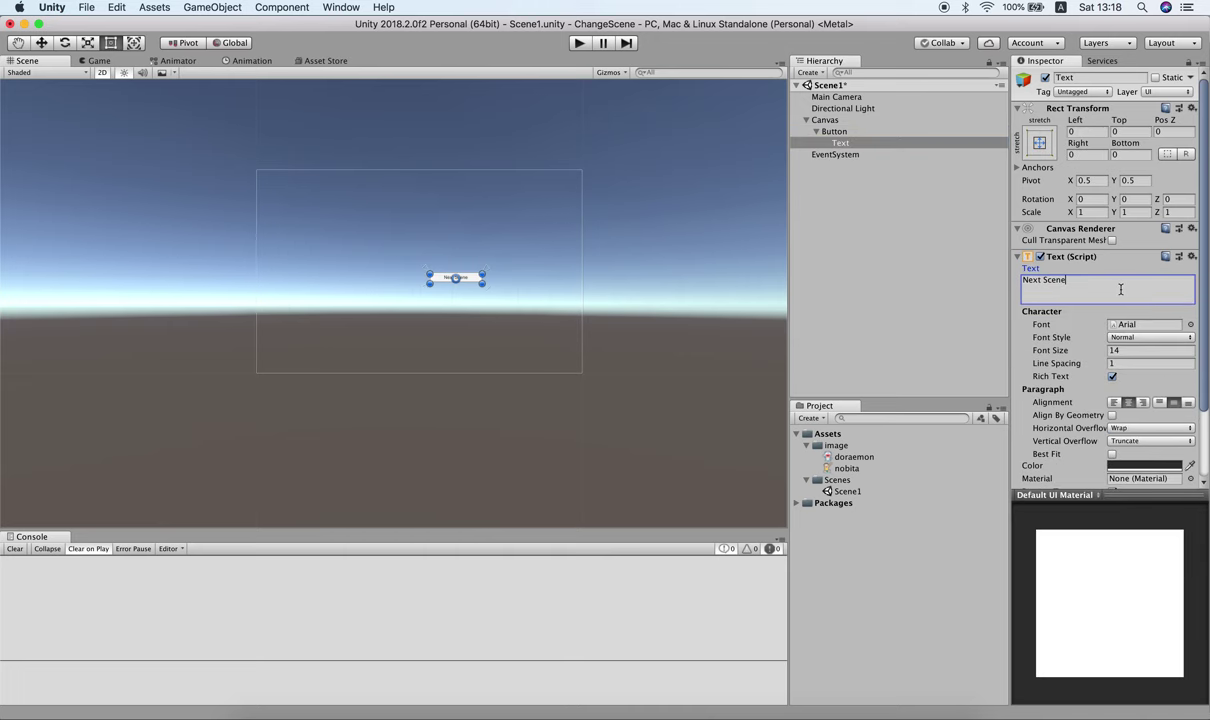
pyautogui.click(887, 234)
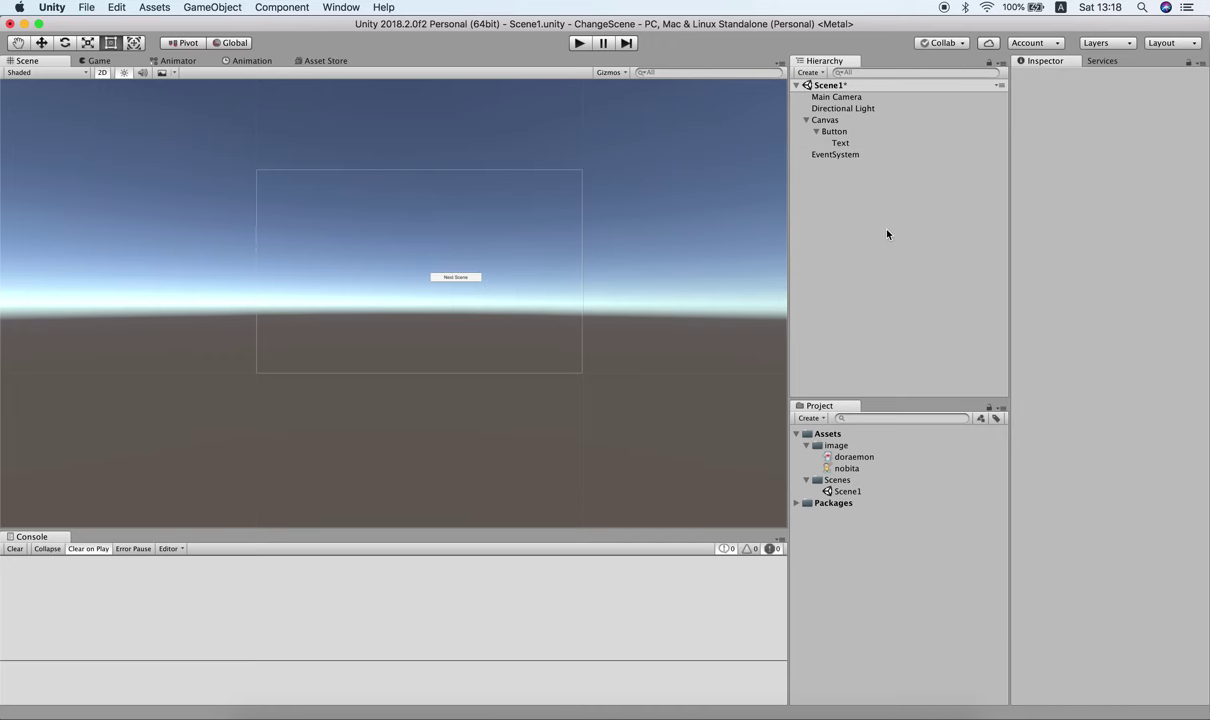
# Step: Centre the button at Pos X 0, move it down, and anchor it bottom-centre
pyautogui.click(833, 131)
pyautogui.click(816, 131)
pyautogui.click(1094, 124)
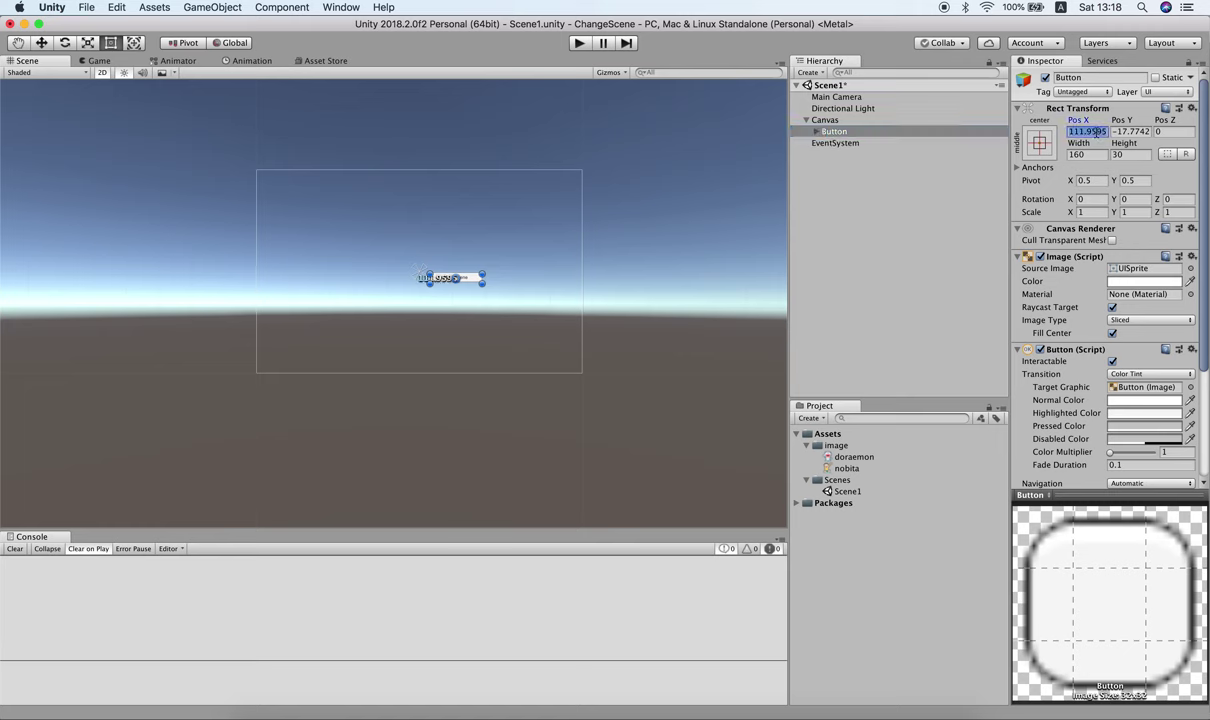
pyautogui.write('0')
pyautogui.click(43, 45)
pyautogui.moveTo(420, 222); pyautogui.dragTo(420, 308)
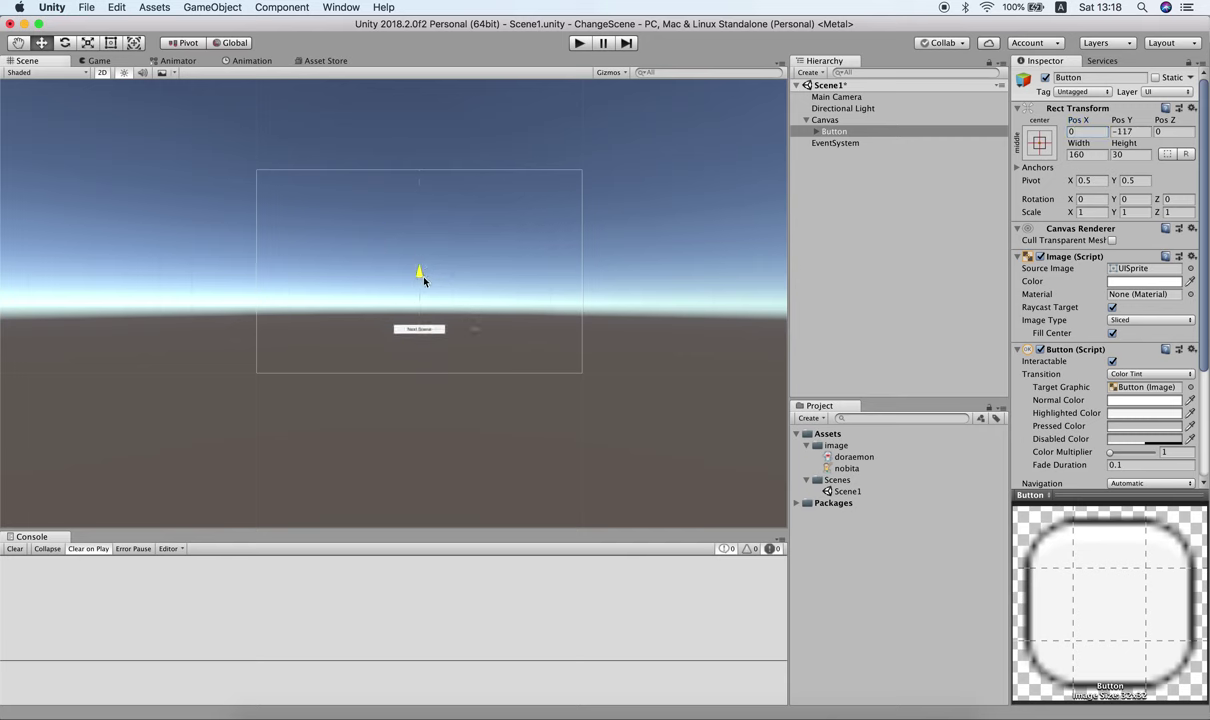
pyautogui.click(1039, 143)
pyautogui.click(1120, 317)
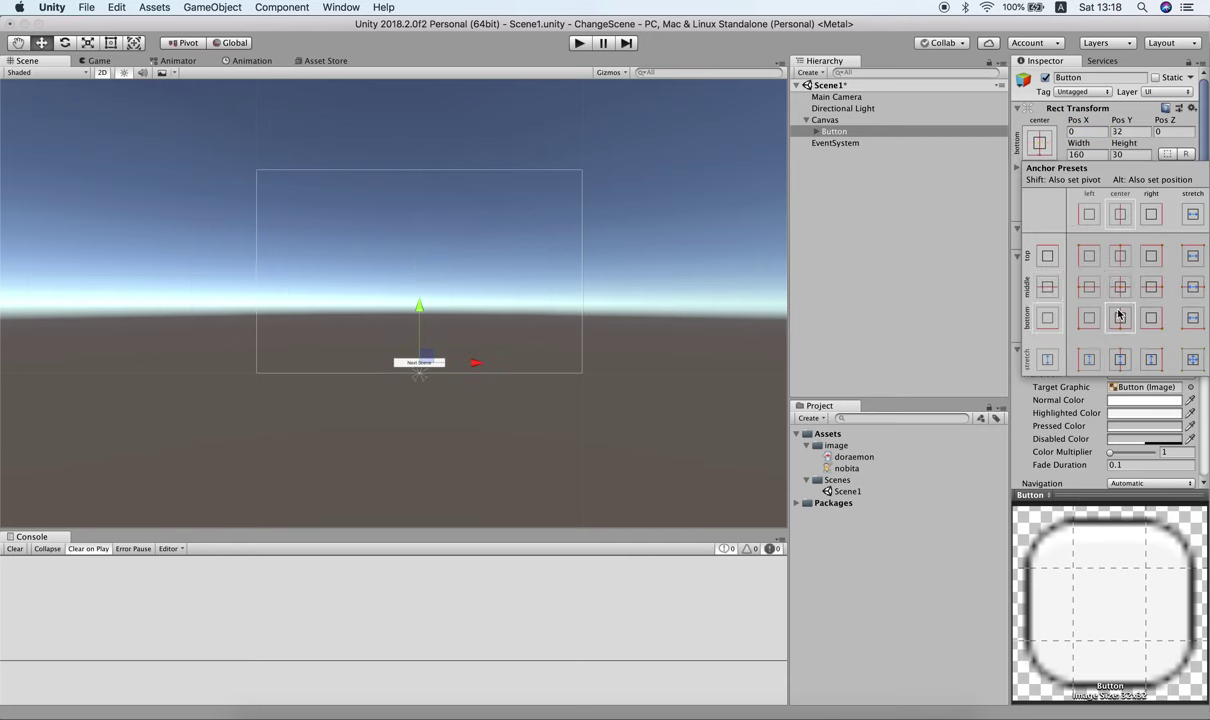
pyautogui.click(901, 306)
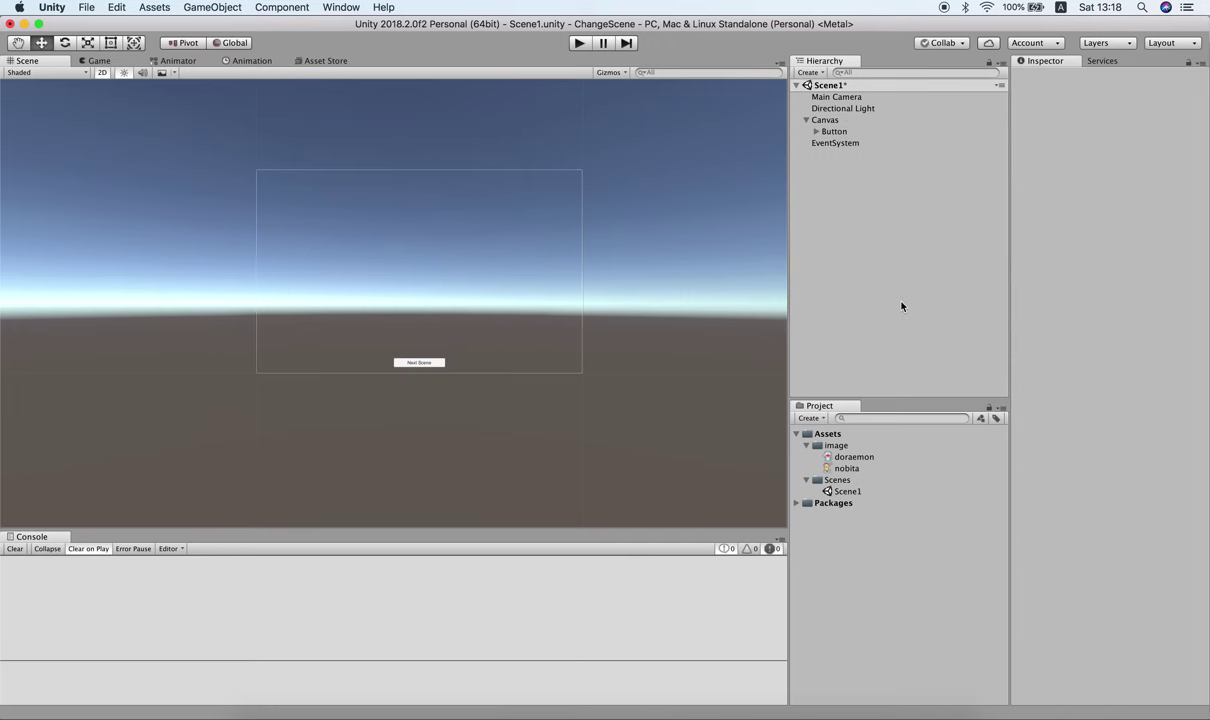
pyautogui.rightClick(812, 193)
# Step: Add a 2D Sprite at position 0, 0, 0 and try dragging the doraemon image onto it
pyautogui.moveTo(866, 332)
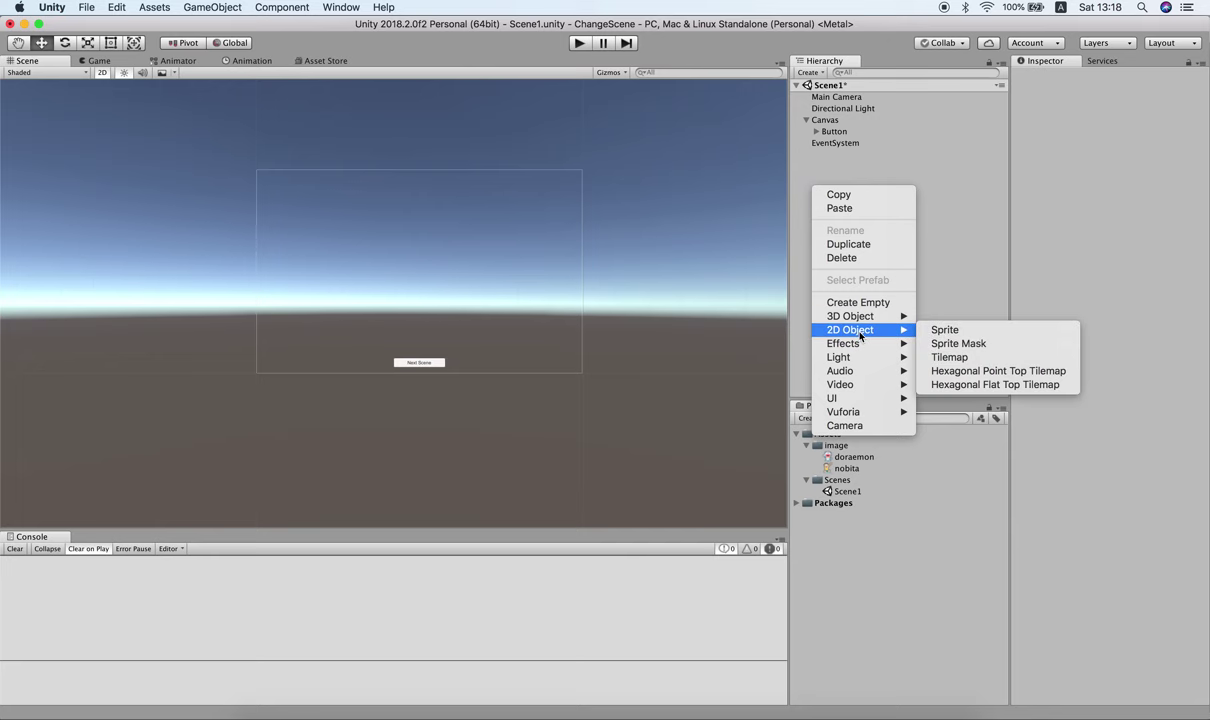
pyautogui.click(949, 331)
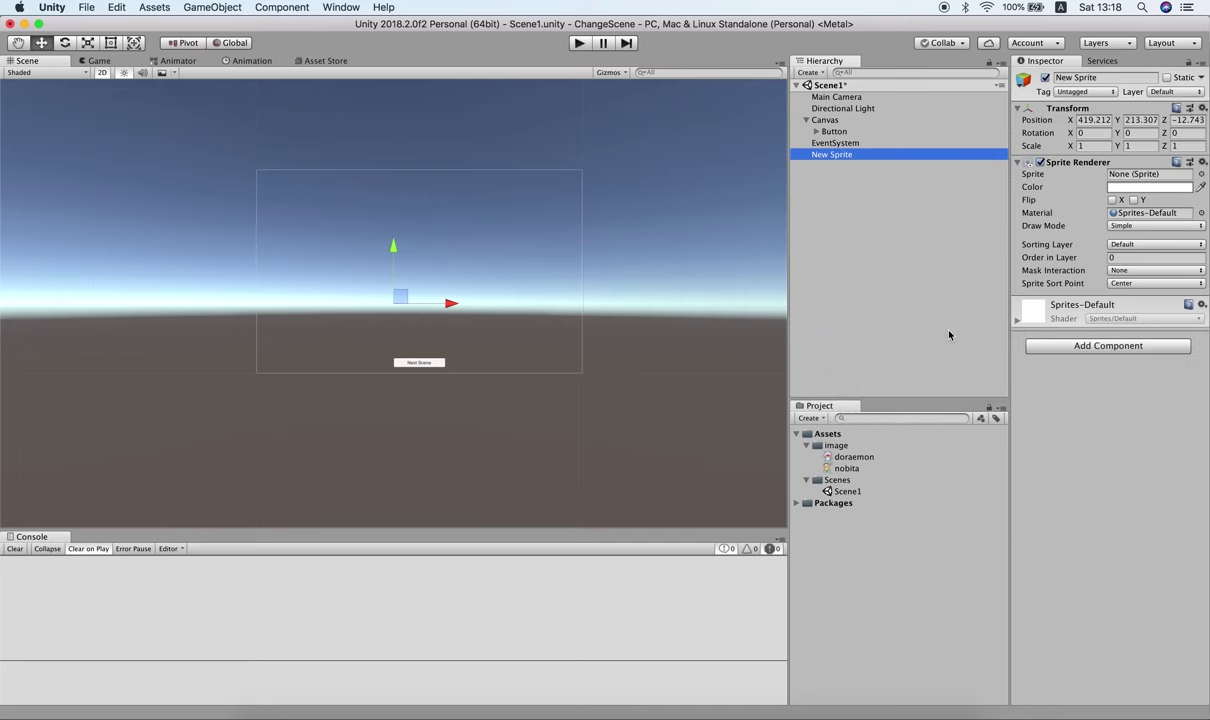
pyautogui.click(1104, 120)
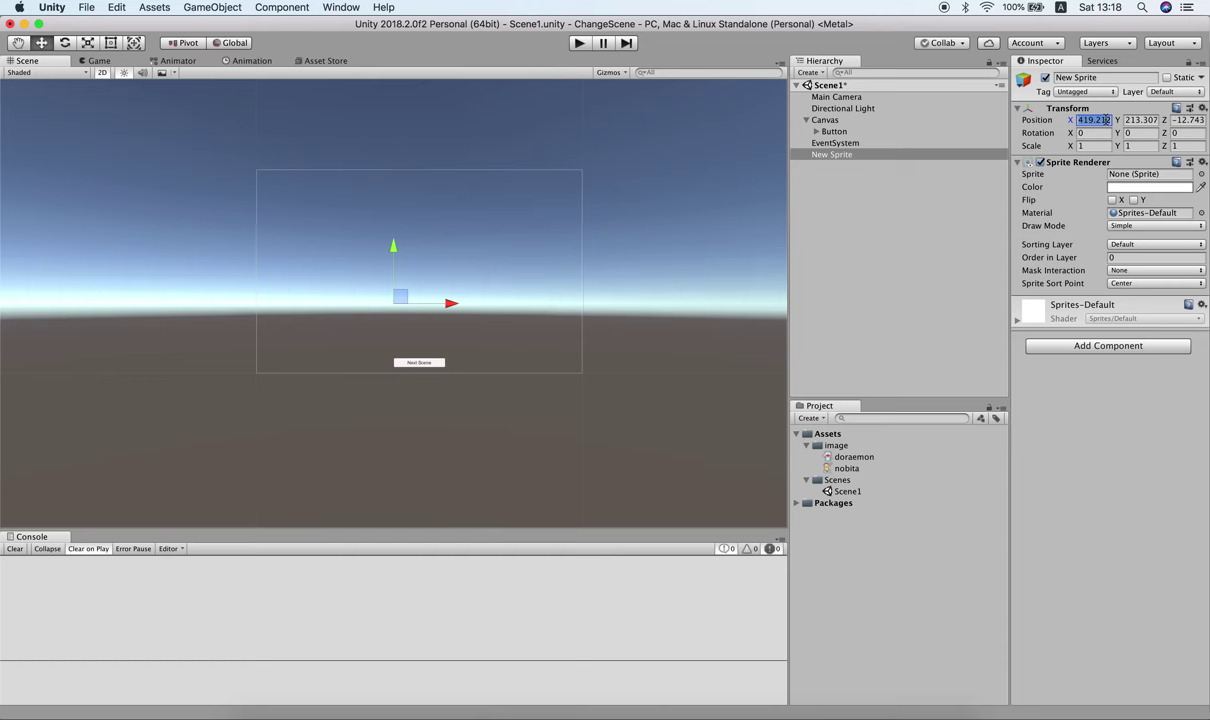
pyautogui.write('0')
pyautogui.press('Tab')
pyautogui.write('0')
pyautogui.press('Tab')
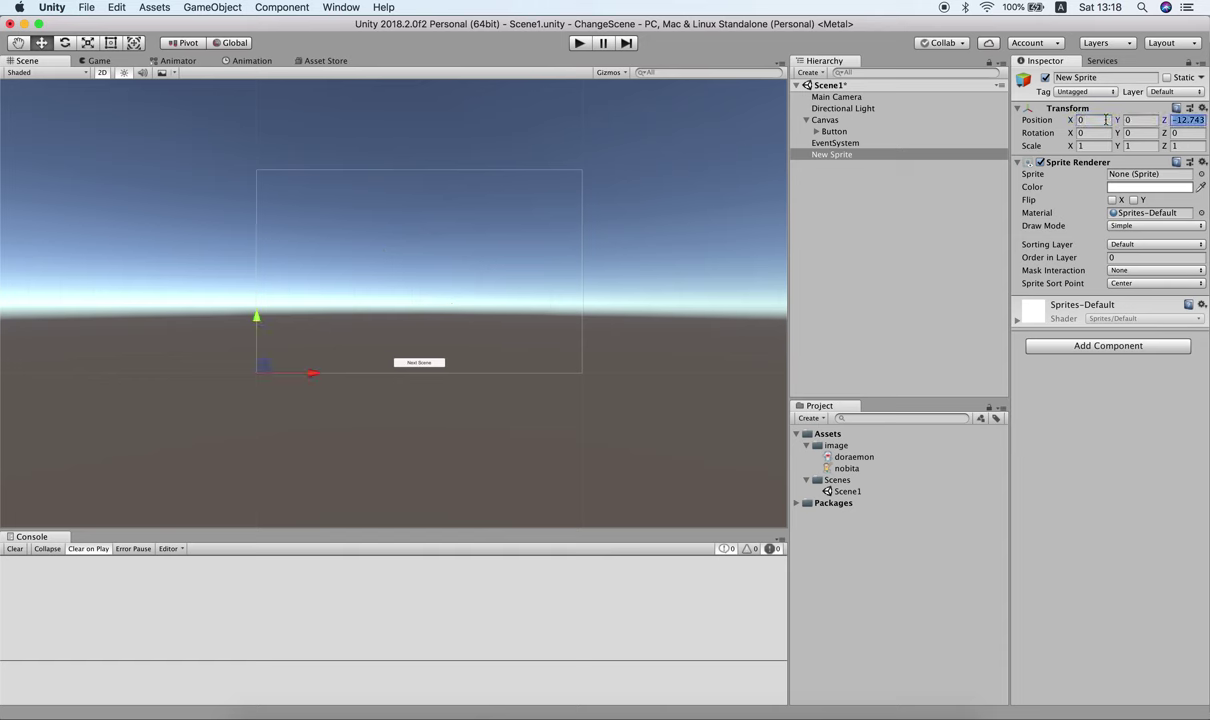
pyautogui.write('0')
pyautogui.moveTo(852, 456)
pyautogui.mouseDown()
pyautogui.moveTo(1009, 371)
pyautogui.moveTo(838, 445)
pyautogui.moveTo(970, 402)
pyautogui.moveTo(1140, 192)
pyautogui.mouseUp()
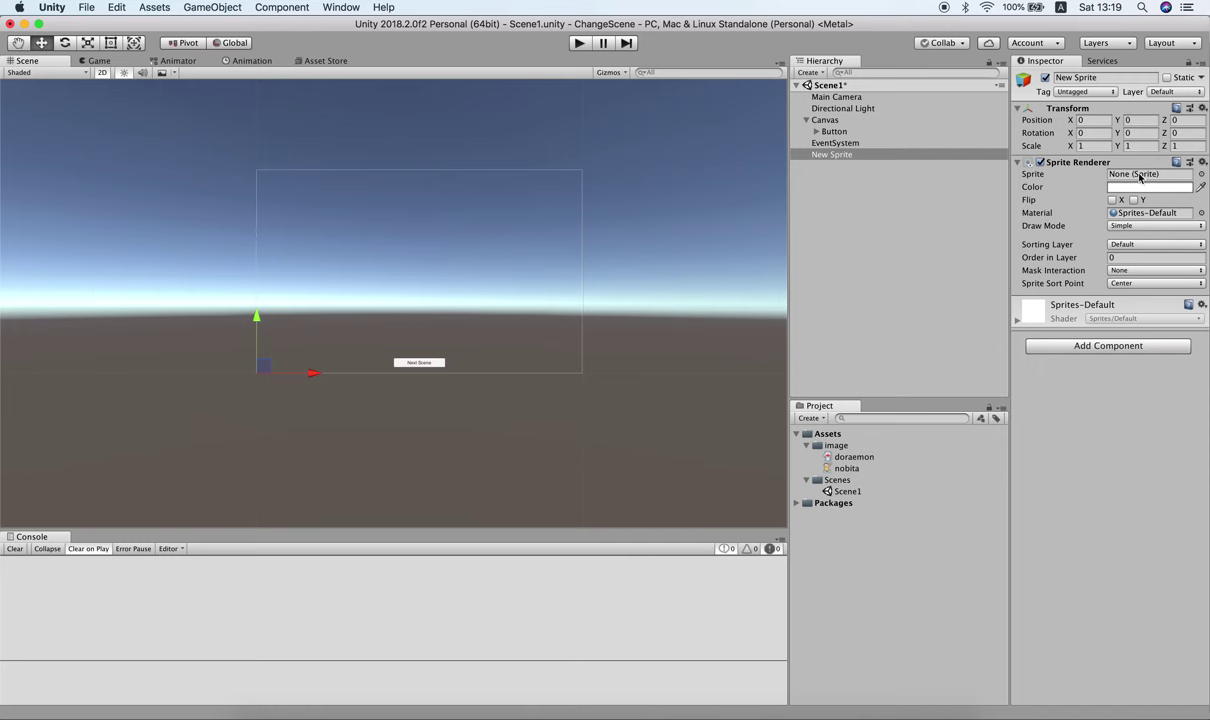
# Step: Set the doraemon and nobita images to Sprite (2D and UI) texture type and apply each
pyautogui.click(850, 457)
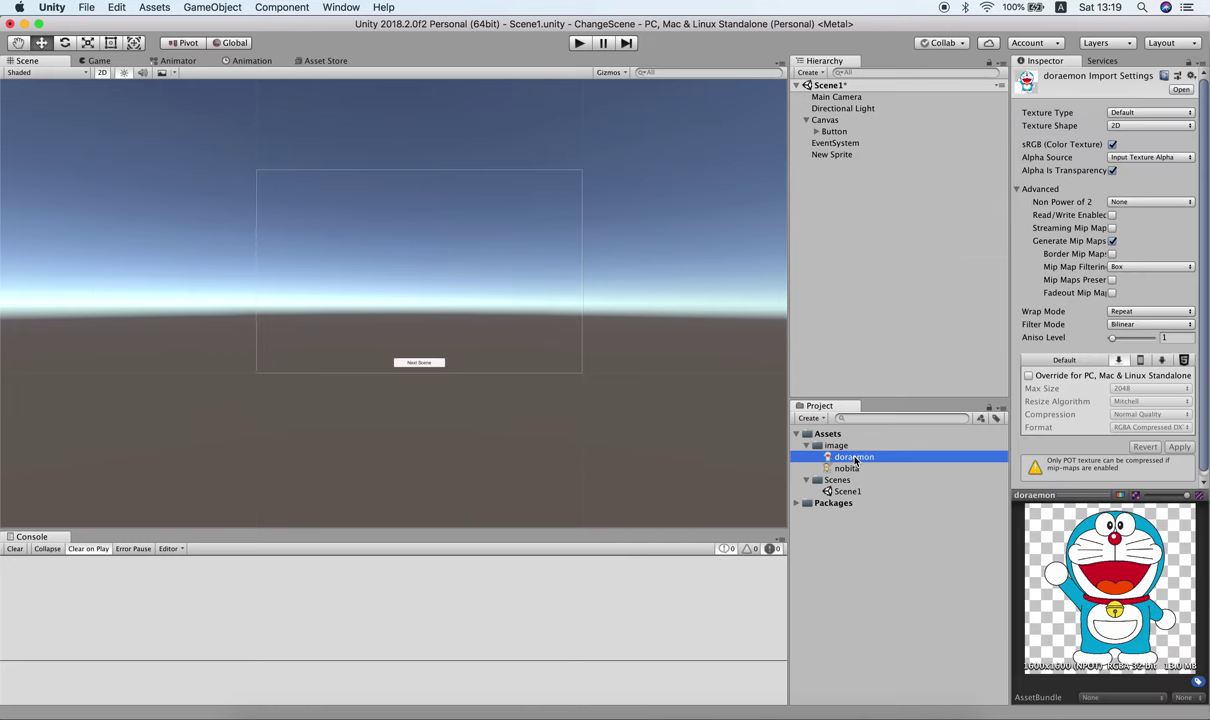
pyautogui.click(1155, 112)
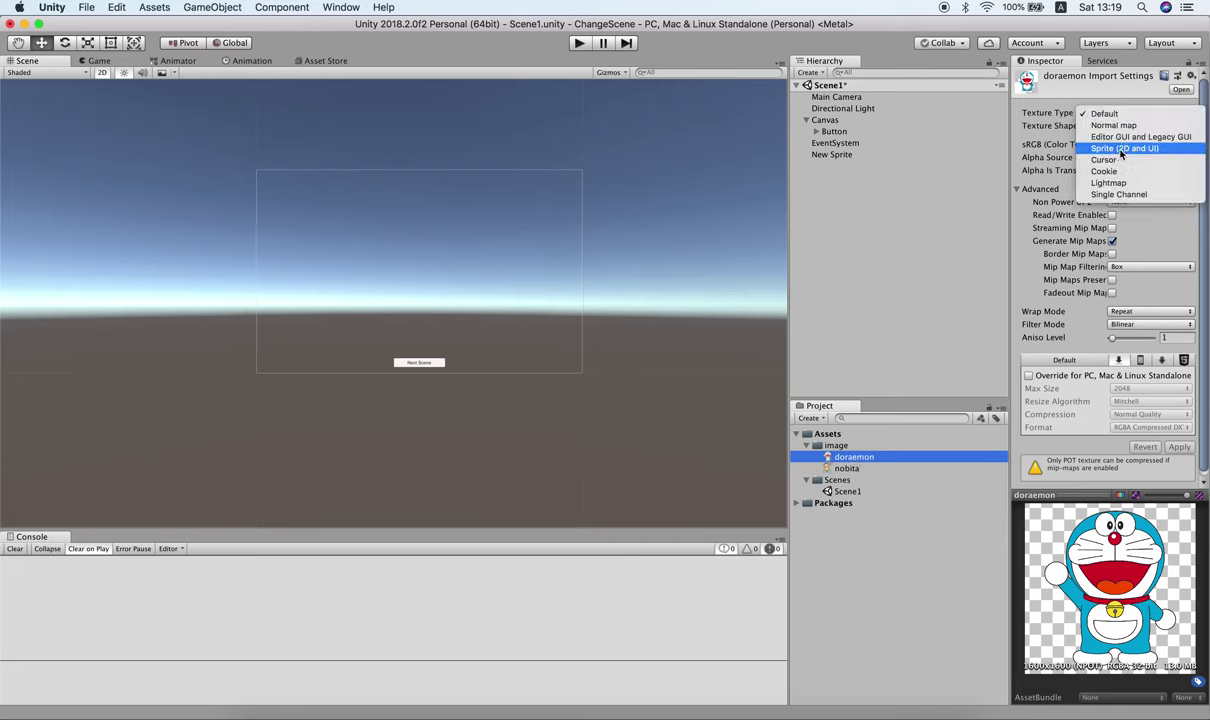
pyautogui.click(1121, 149)
pyautogui.click(1180, 476)
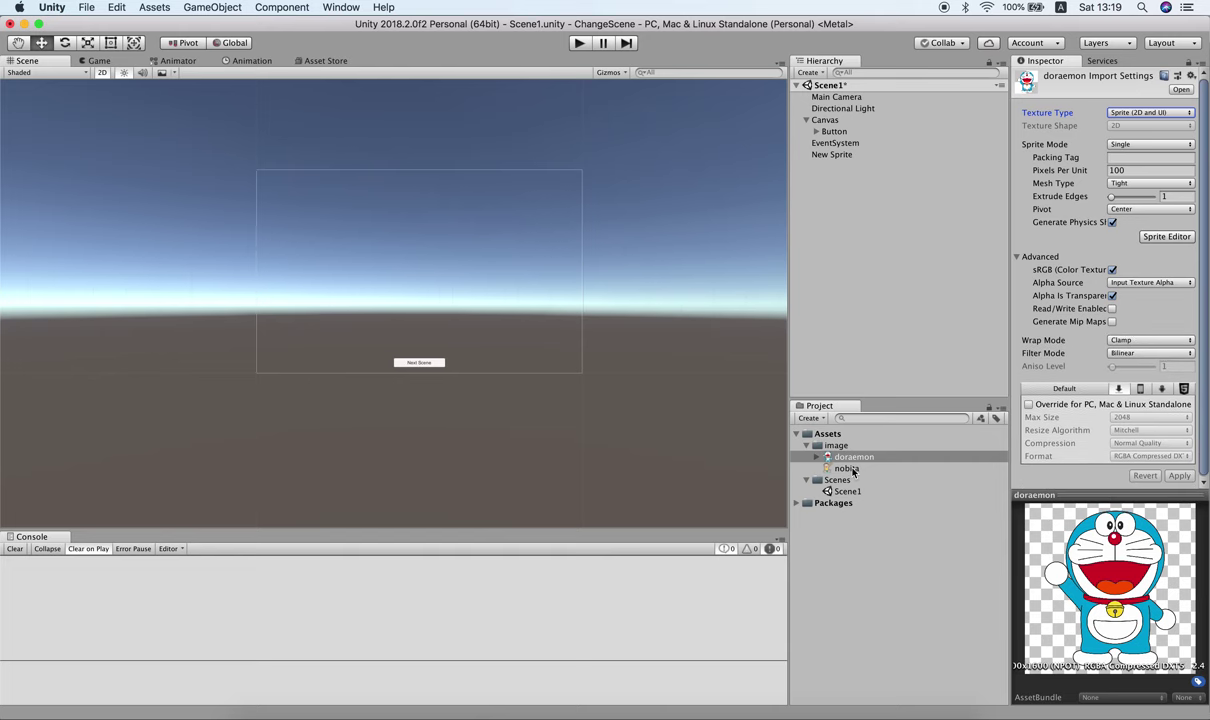
pyautogui.click(850, 469)
pyautogui.click(1115, 113)
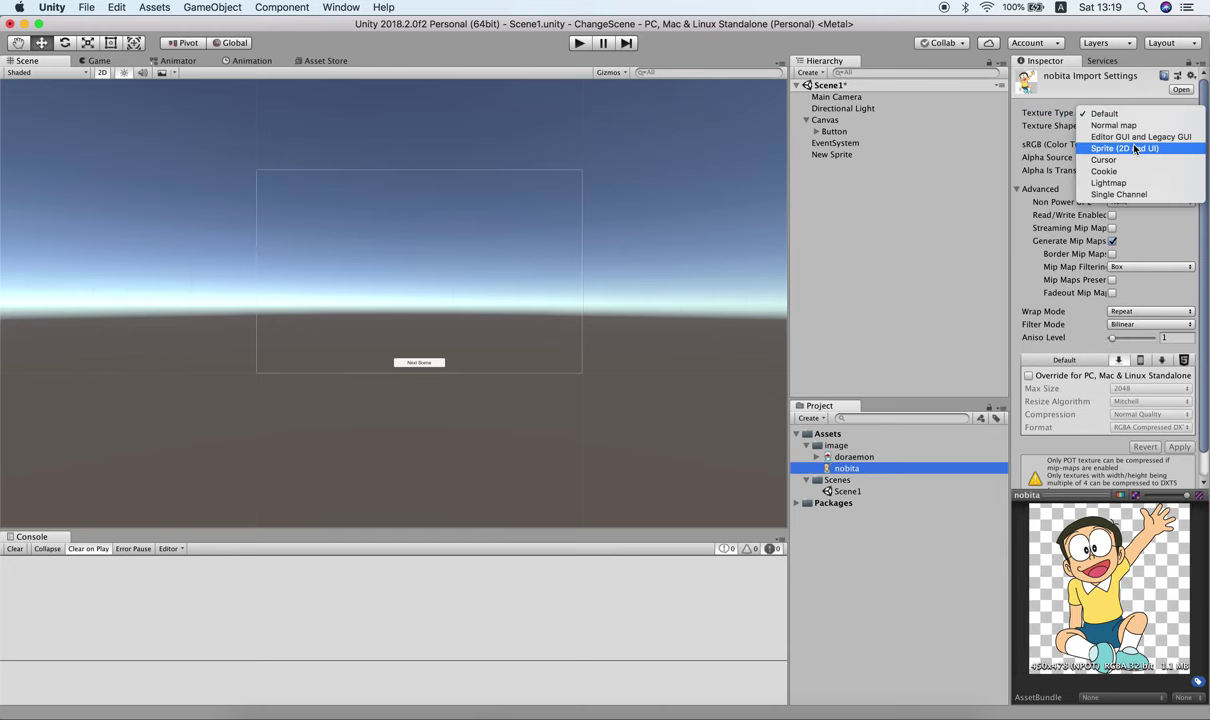
pyautogui.click(1135, 149)
pyautogui.click(1180, 476)
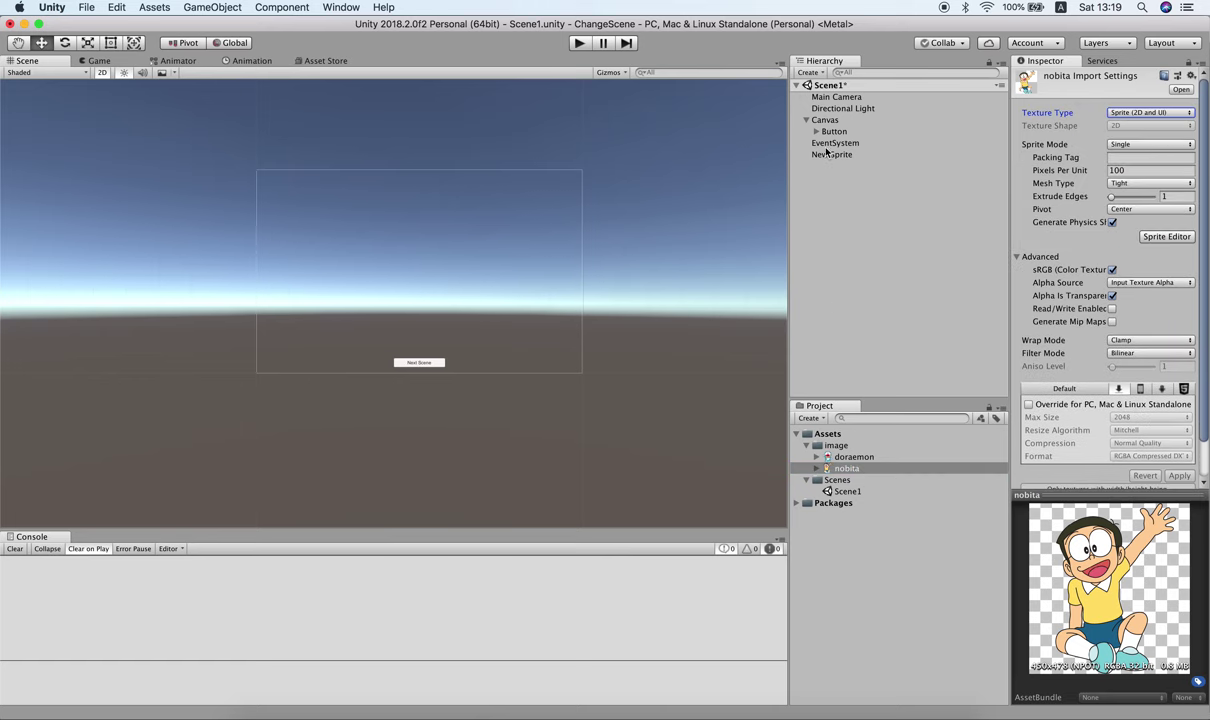
pyautogui.click(829, 154)
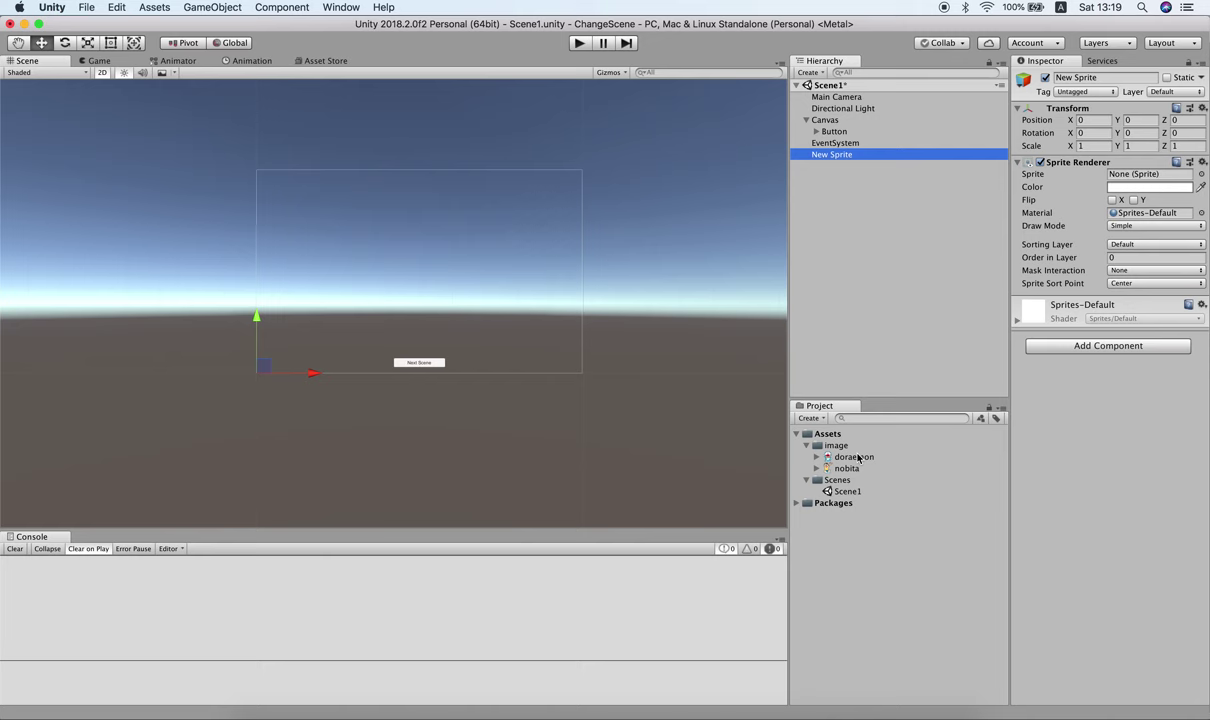
# Step: Assign the doraemon image to New Sprite and rename it Doraemon
pyautogui.moveTo(857, 458); pyautogui.dragTo(1128, 179)
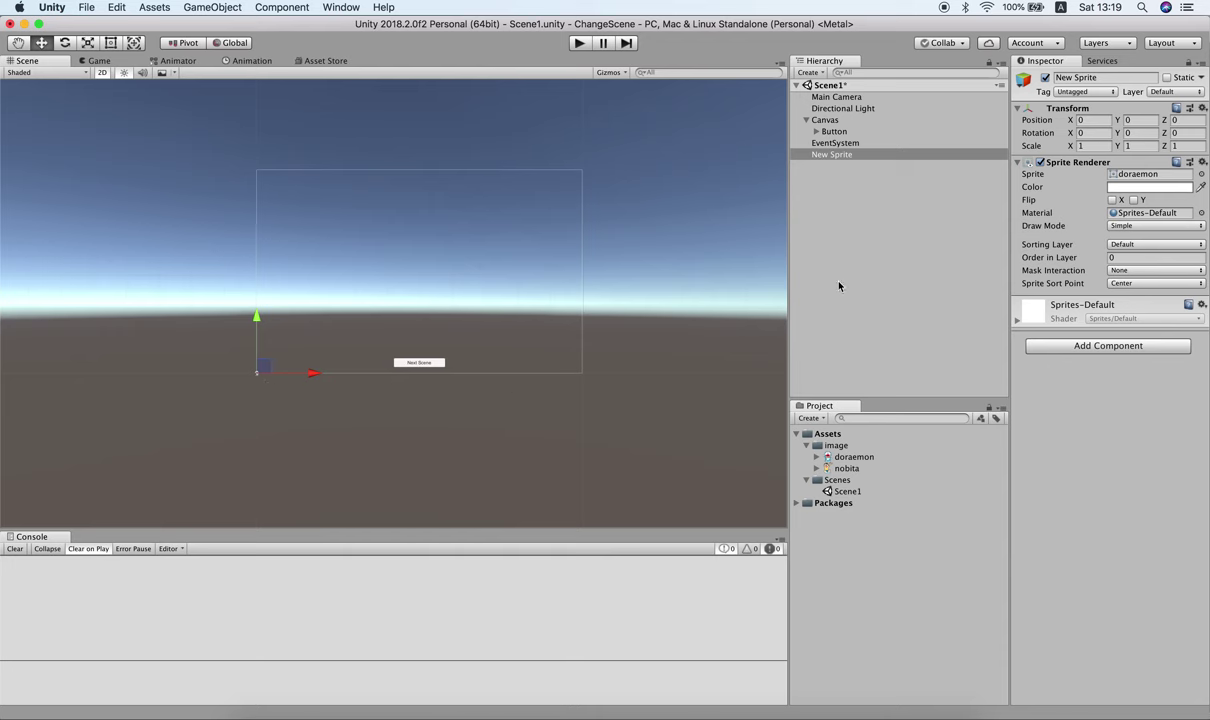
pyautogui.click(1110, 77)
pyautogui.write('Doraemon')
pyautogui.press('Return')
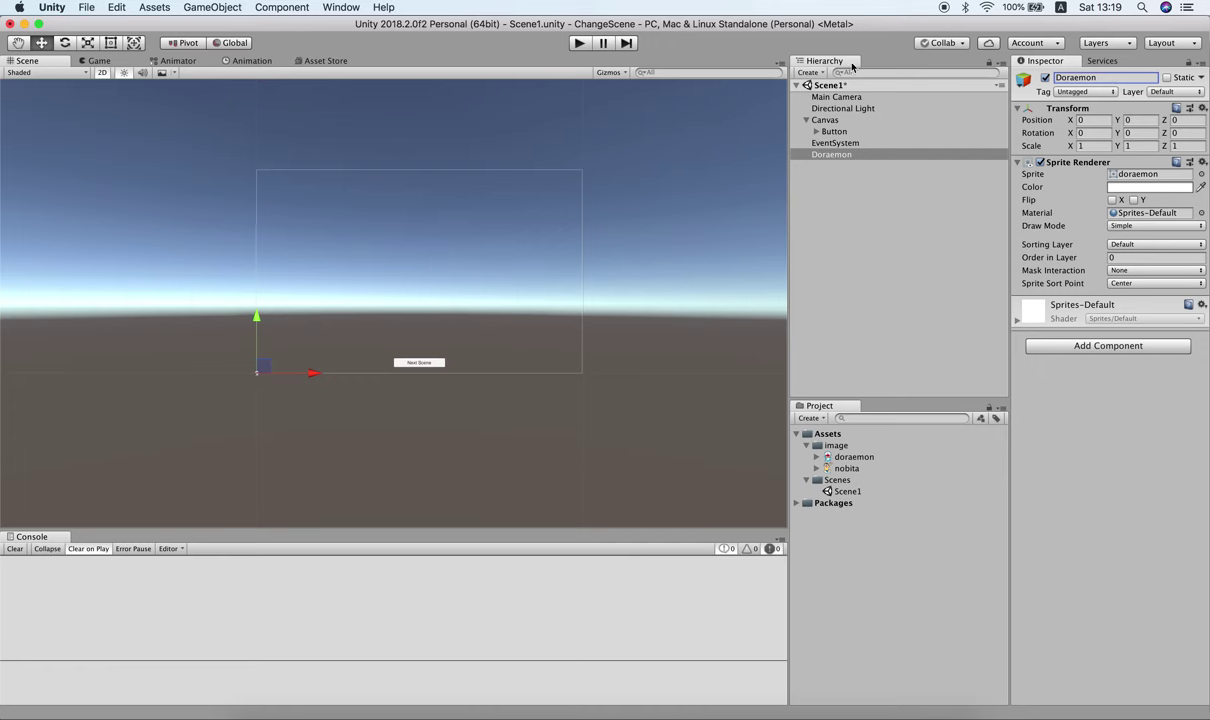
# Step: Set Doraemon's Position Z to 30 and check it through the Main Camera and Game view
pyautogui.click(845, 190)
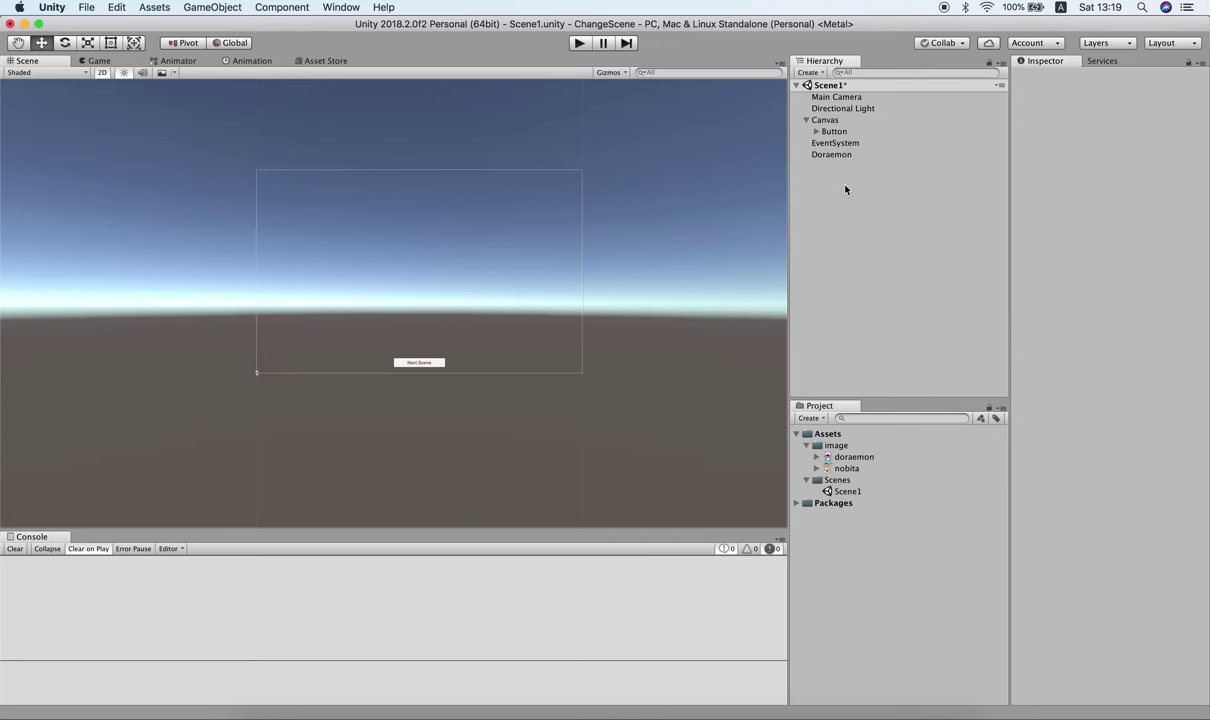
pyautogui.click(832, 122)
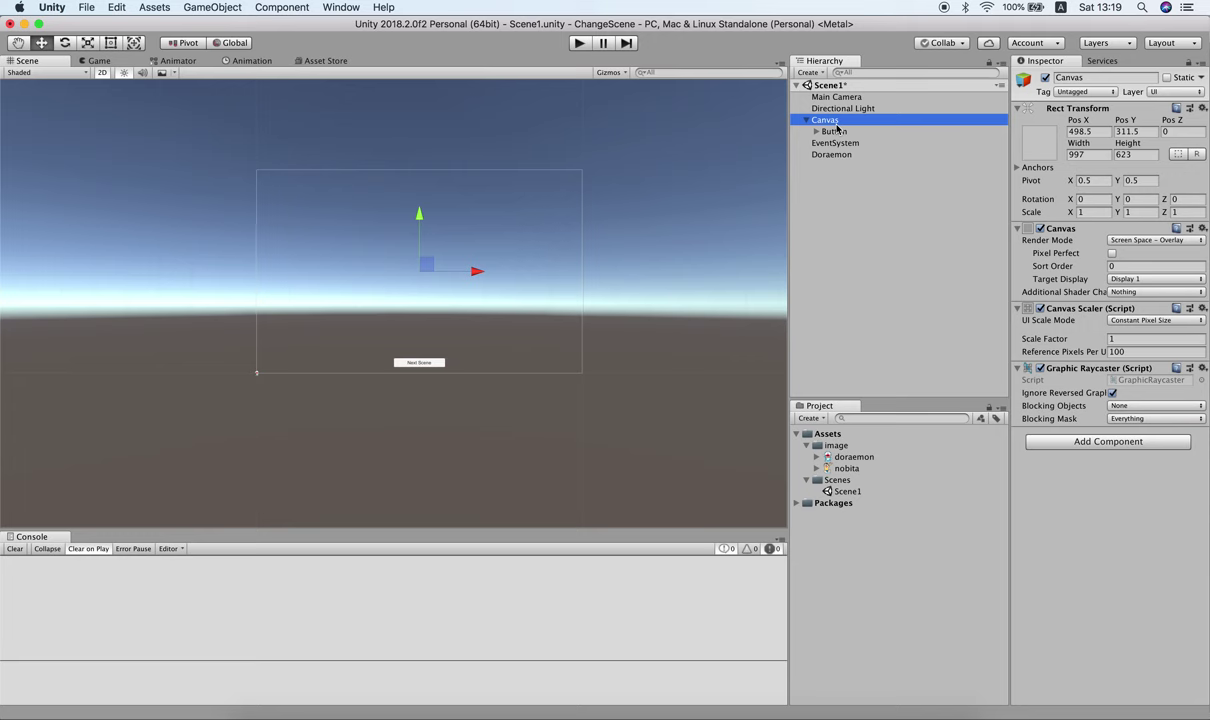
pyautogui.click(827, 156)
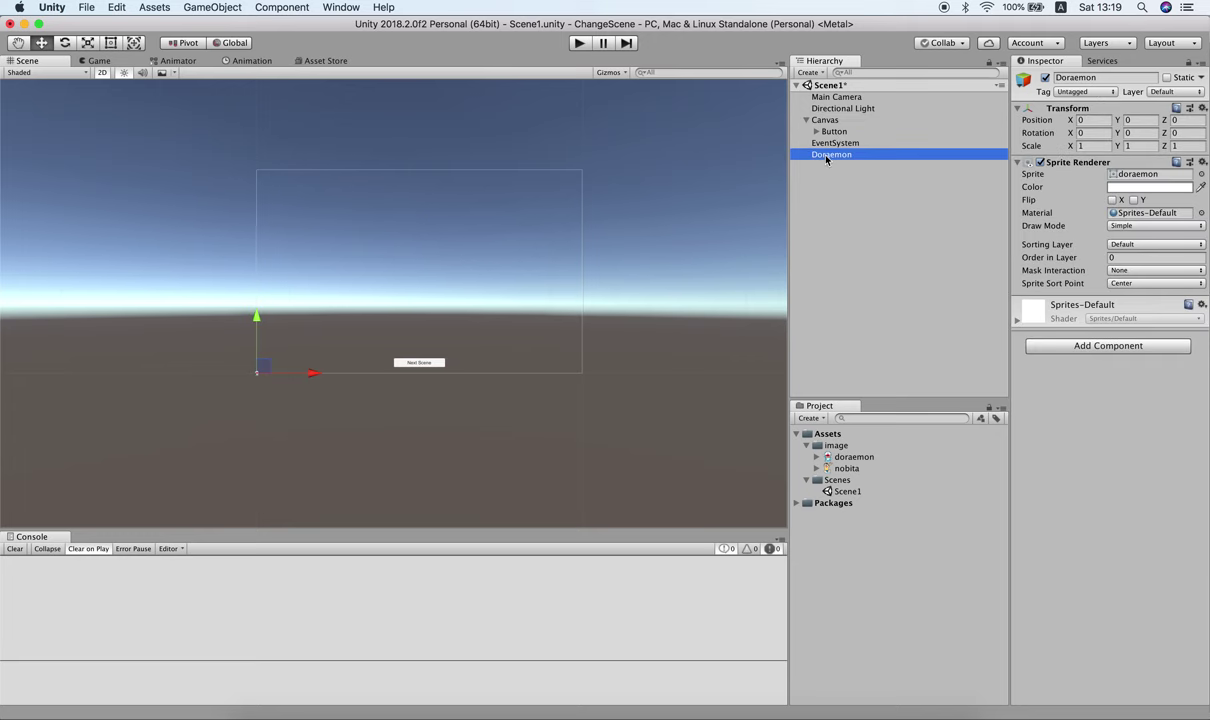
pyautogui.click(795, 97)
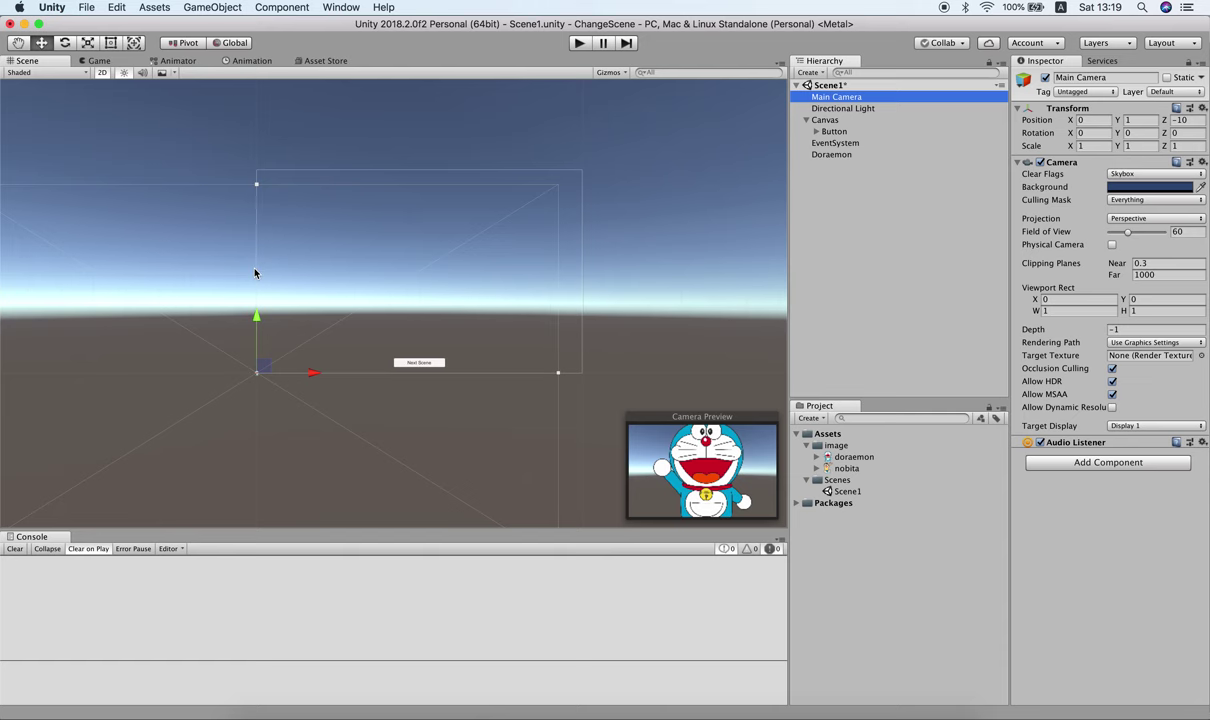
pyautogui.click(836, 155)
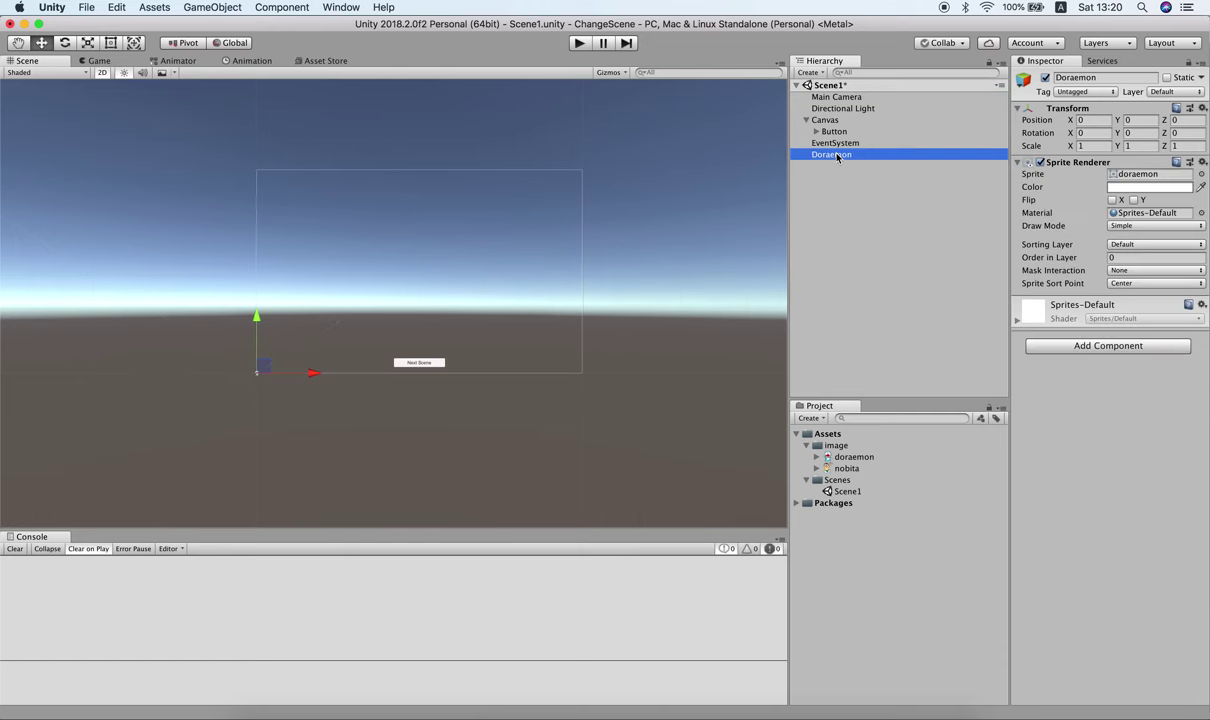
pyautogui.click(1184, 120)
pyautogui.write('30')
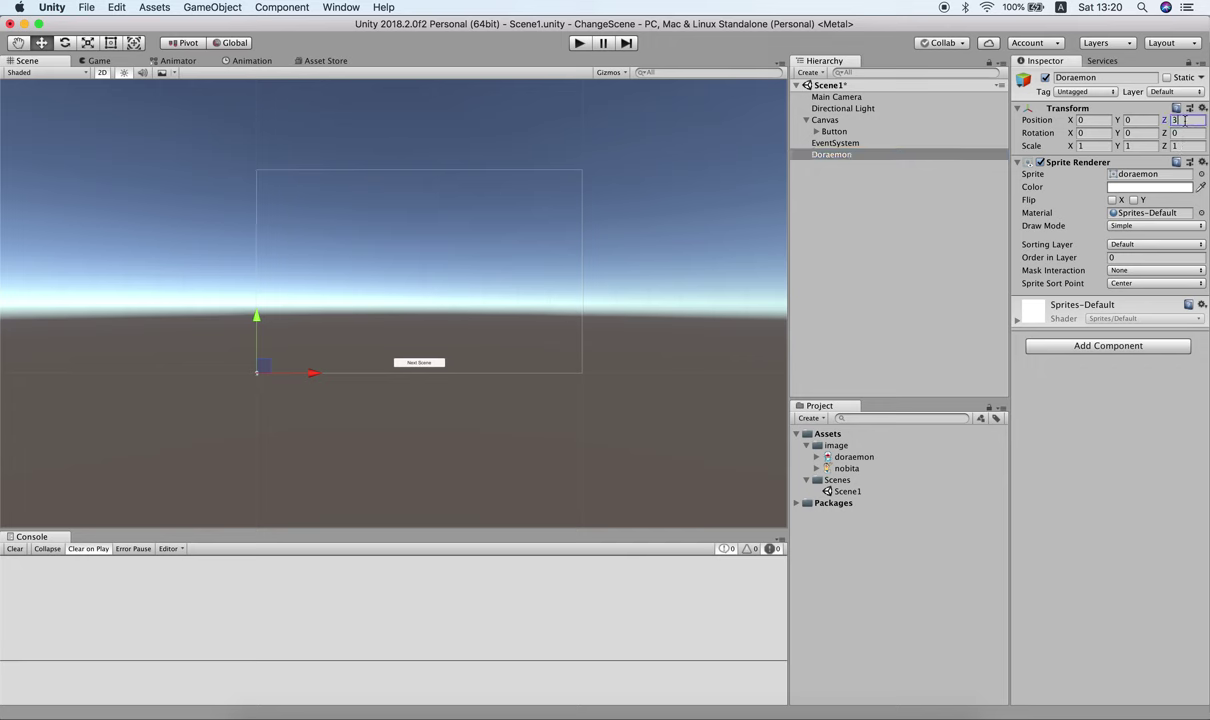
pyautogui.click(875, 98)
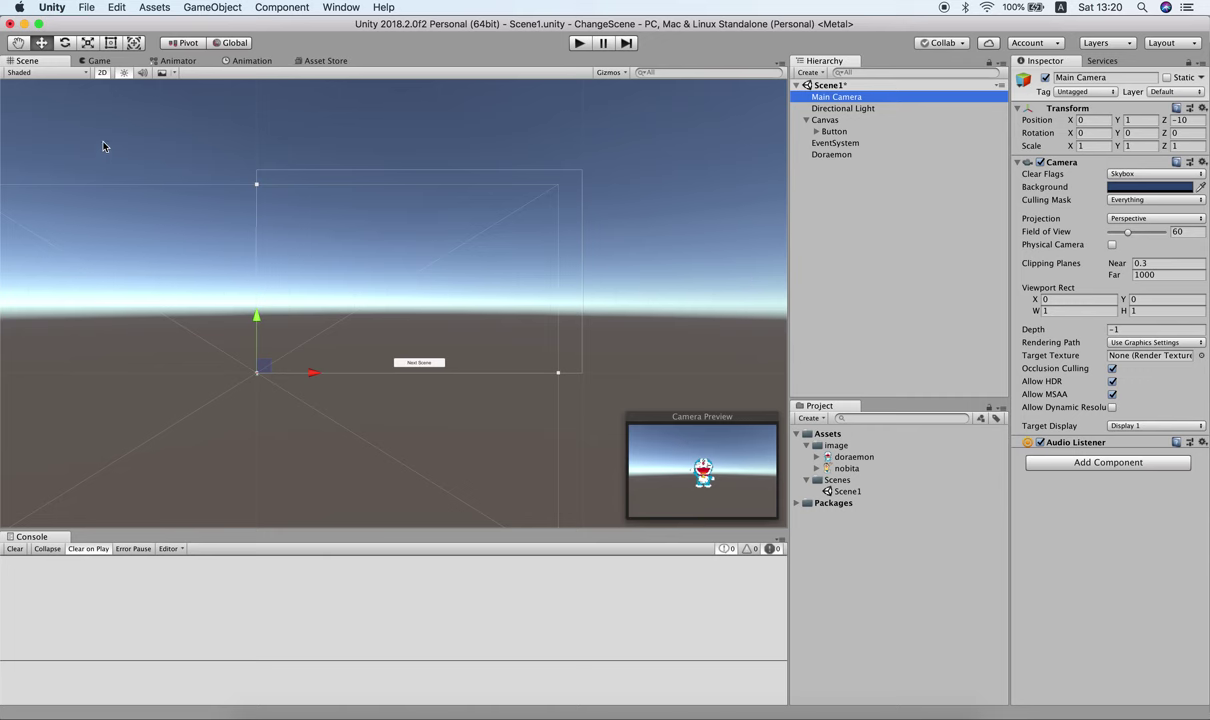
pyautogui.click(98, 61)
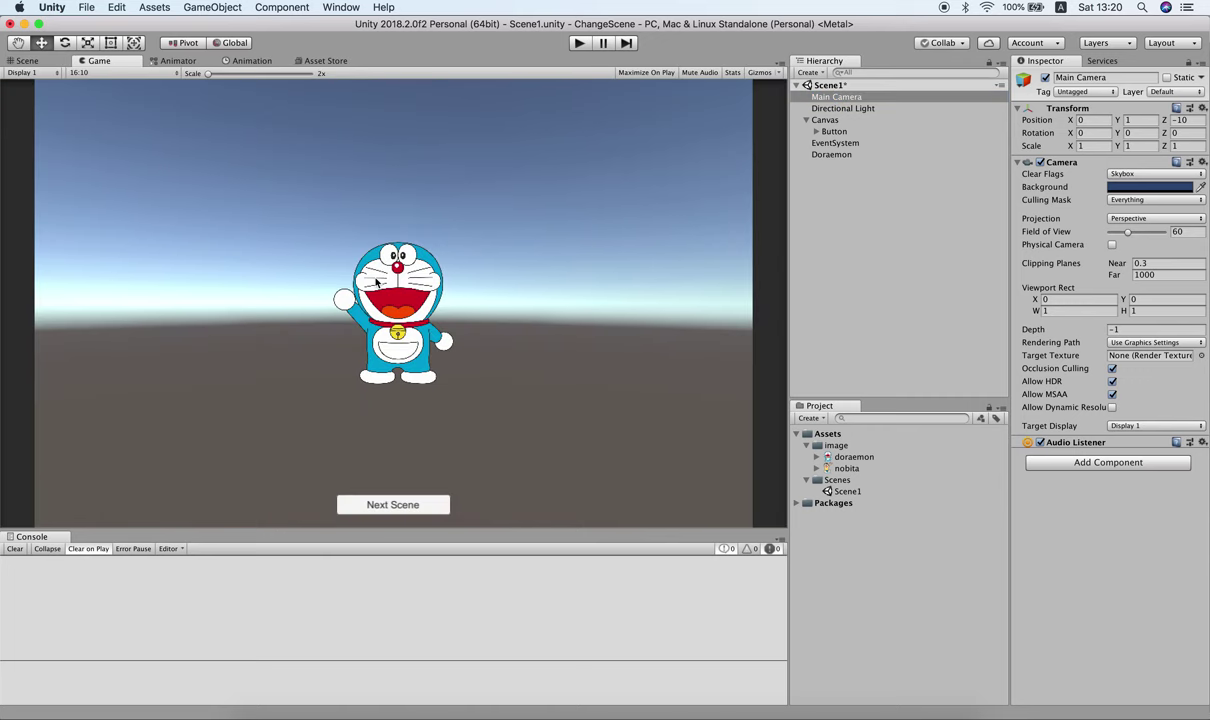
# Step: Slide Doraemon's Position X left to -11.2
pyautogui.click(832, 155)
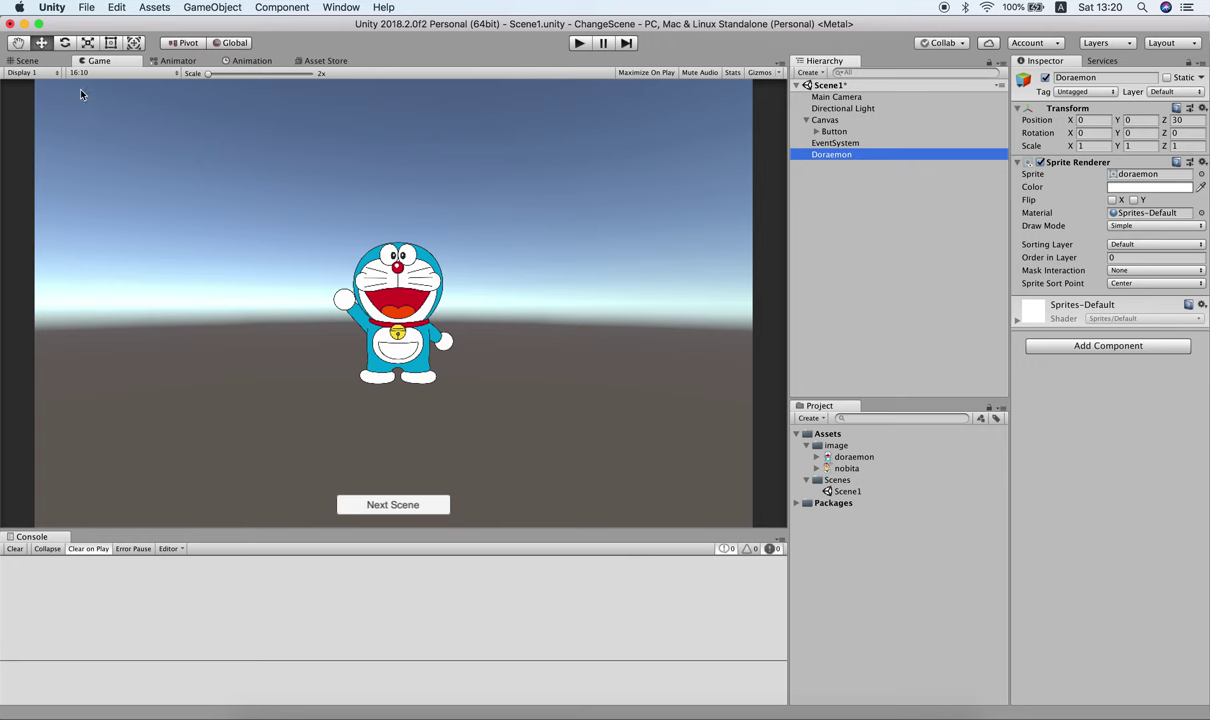
pyautogui.click(1068, 121)
pyautogui.moveTo(1068, 121)
pyautogui.mouseDown()
pyautogui.moveTo(771, 167)
pyautogui.moveTo(801, 146)
pyautogui.mouseUp()
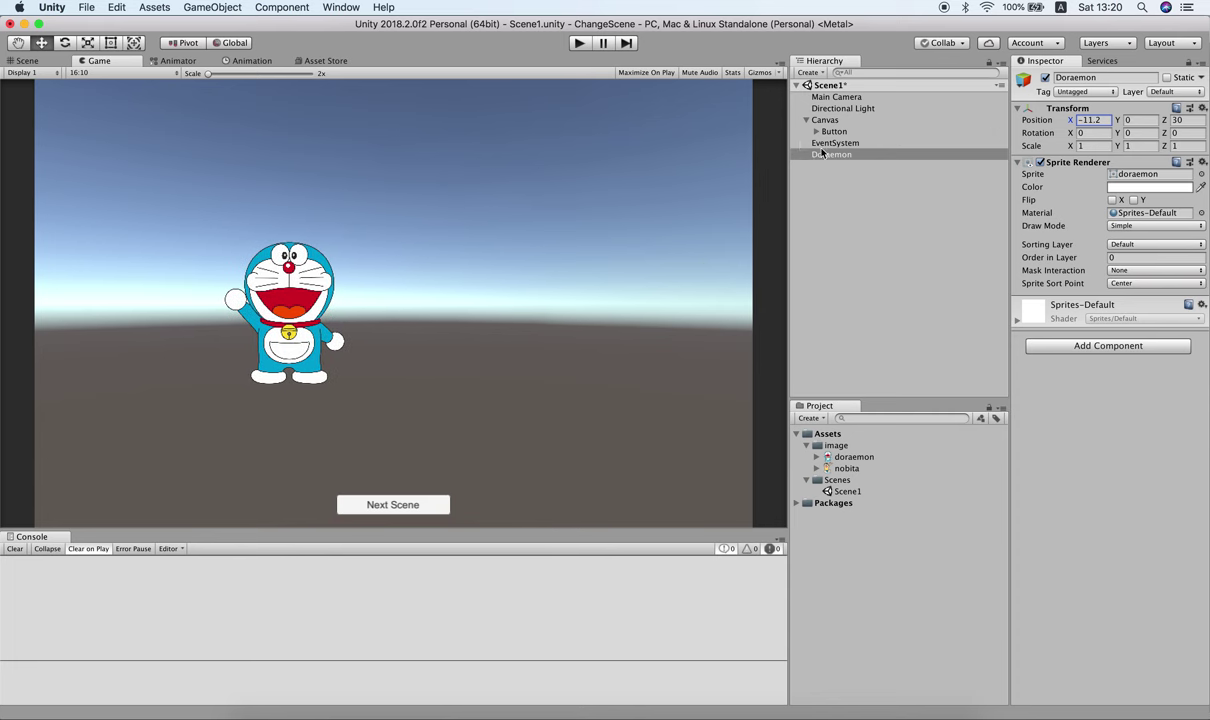
pyautogui.click(834, 97)
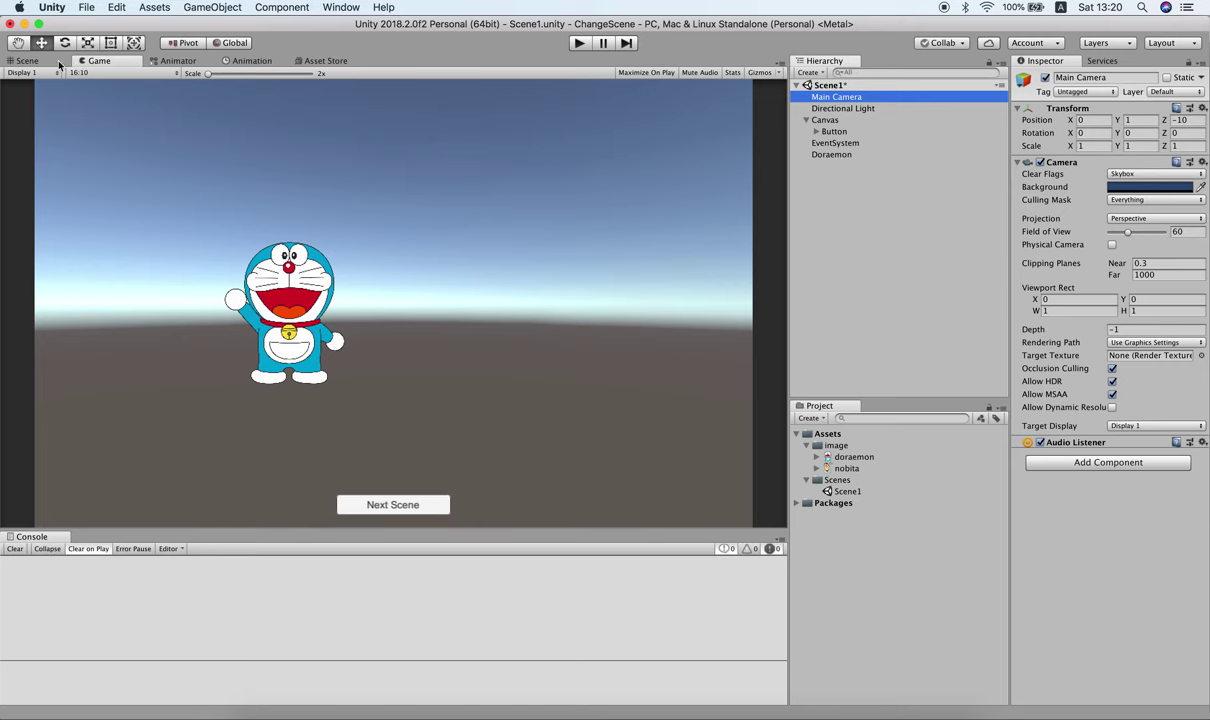
pyautogui.click(38, 63)
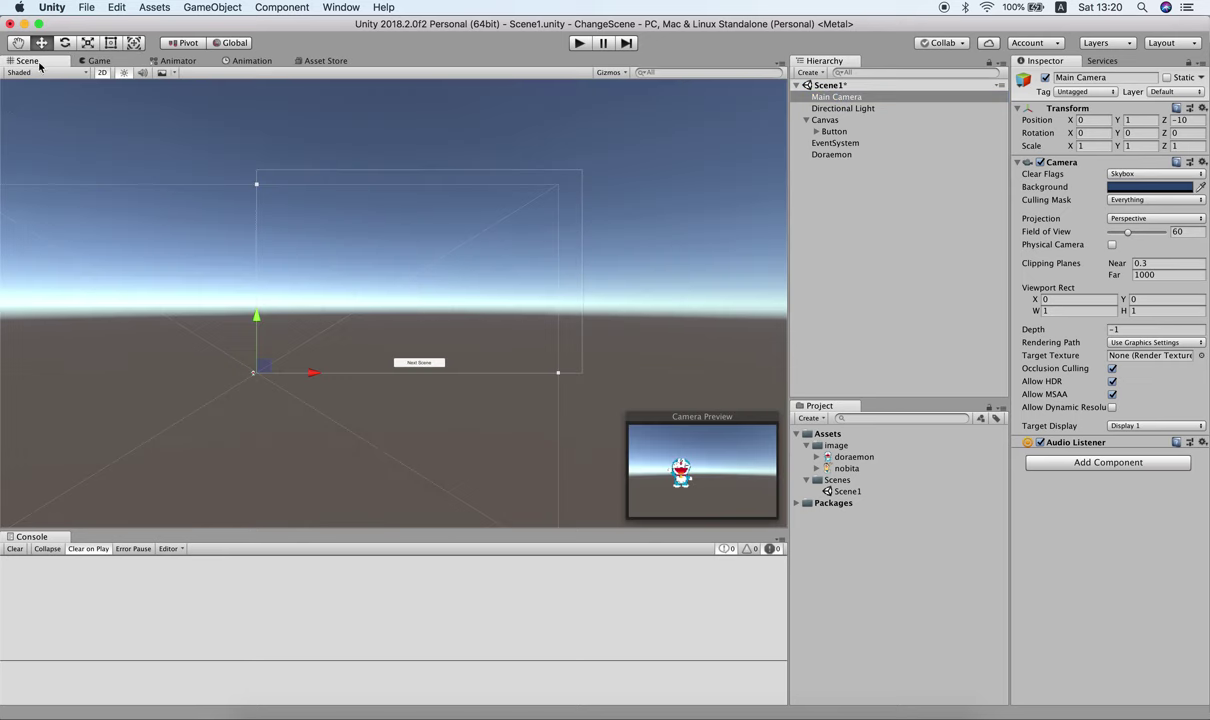
pyautogui.click(841, 155)
# Step: Save Scene1 and create a new empty scene
pyautogui.press('super+s')
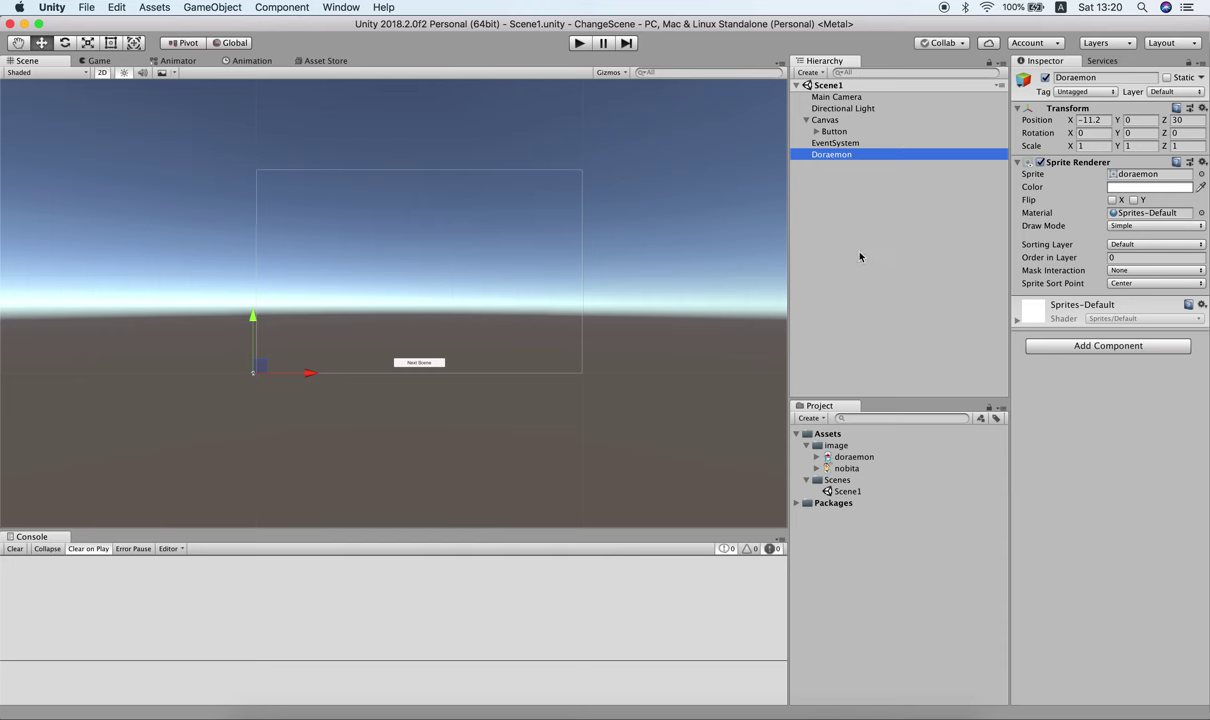
pyautogui.click(859, 257)
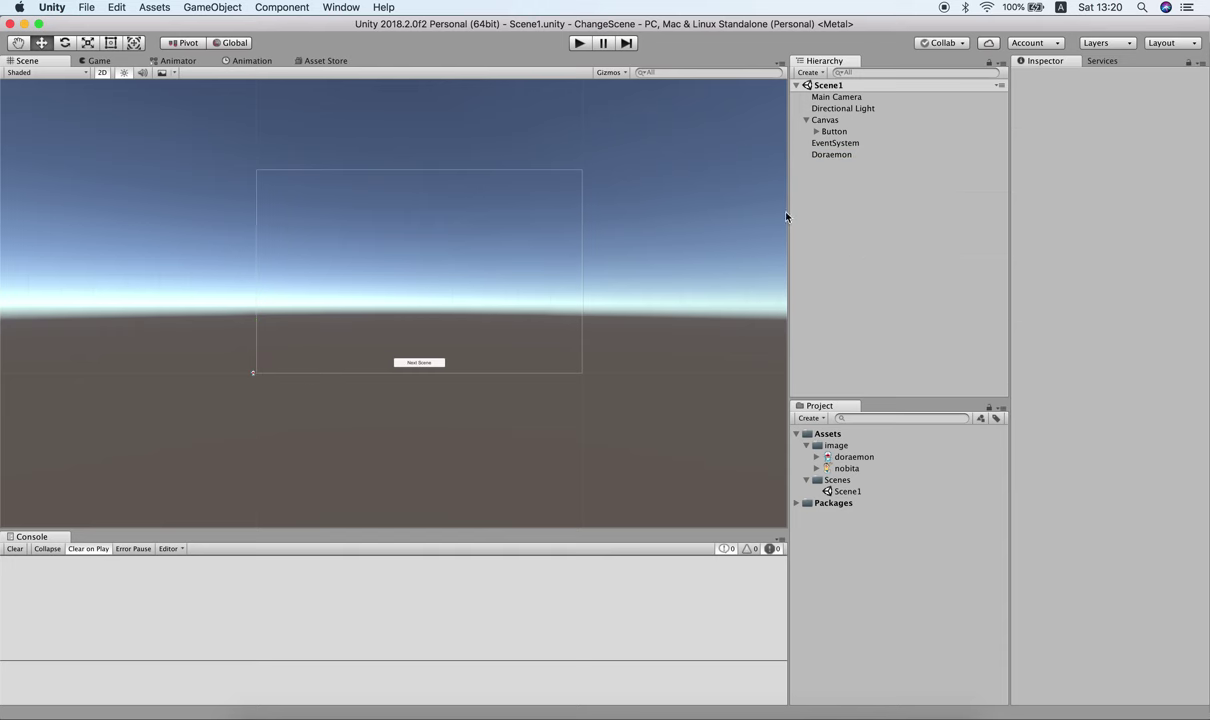
pyautogui.click(87, 7)
pyautogui.click(114, 26)
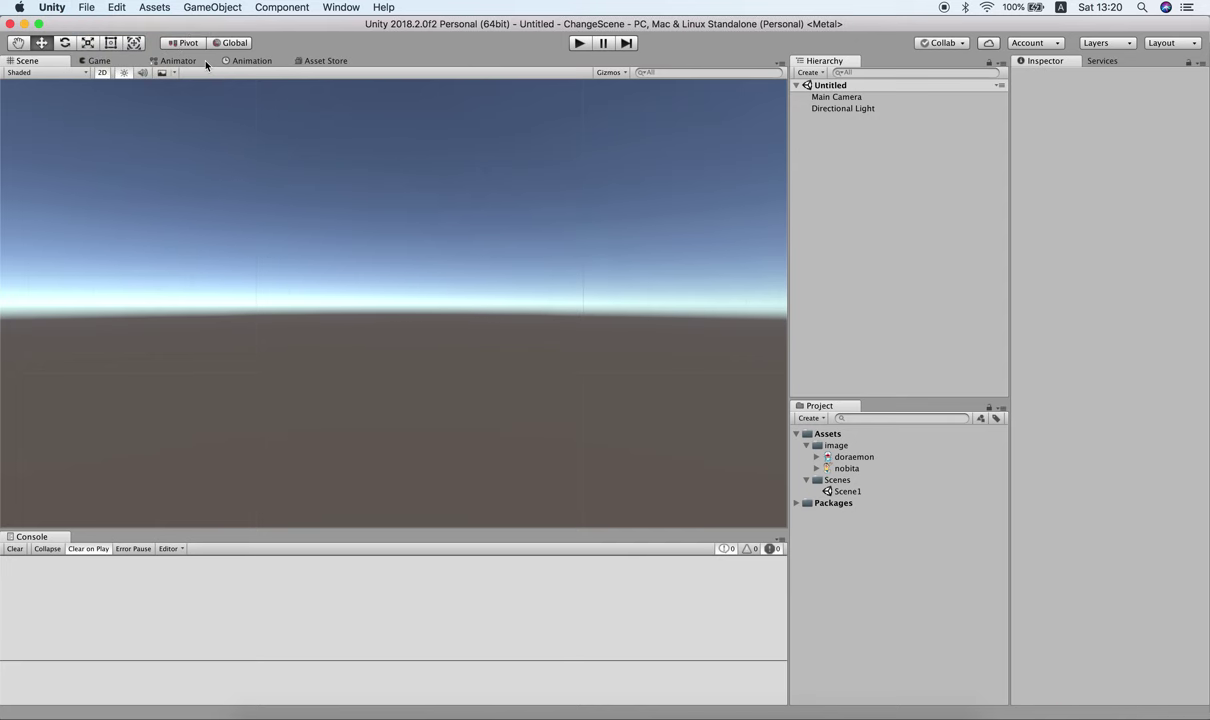
# Step: Save the new scene as Scene2 in the Scenes folder
pyautogui.press('super+s')
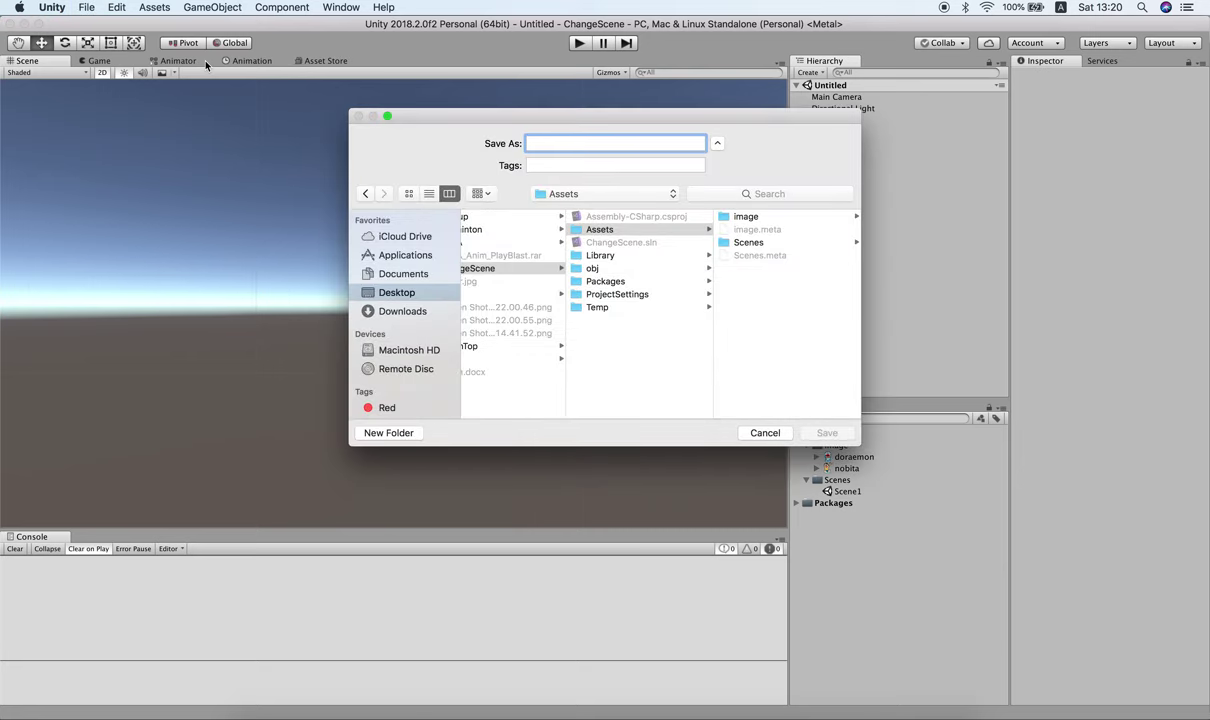
pyautogui.click(750, 242)
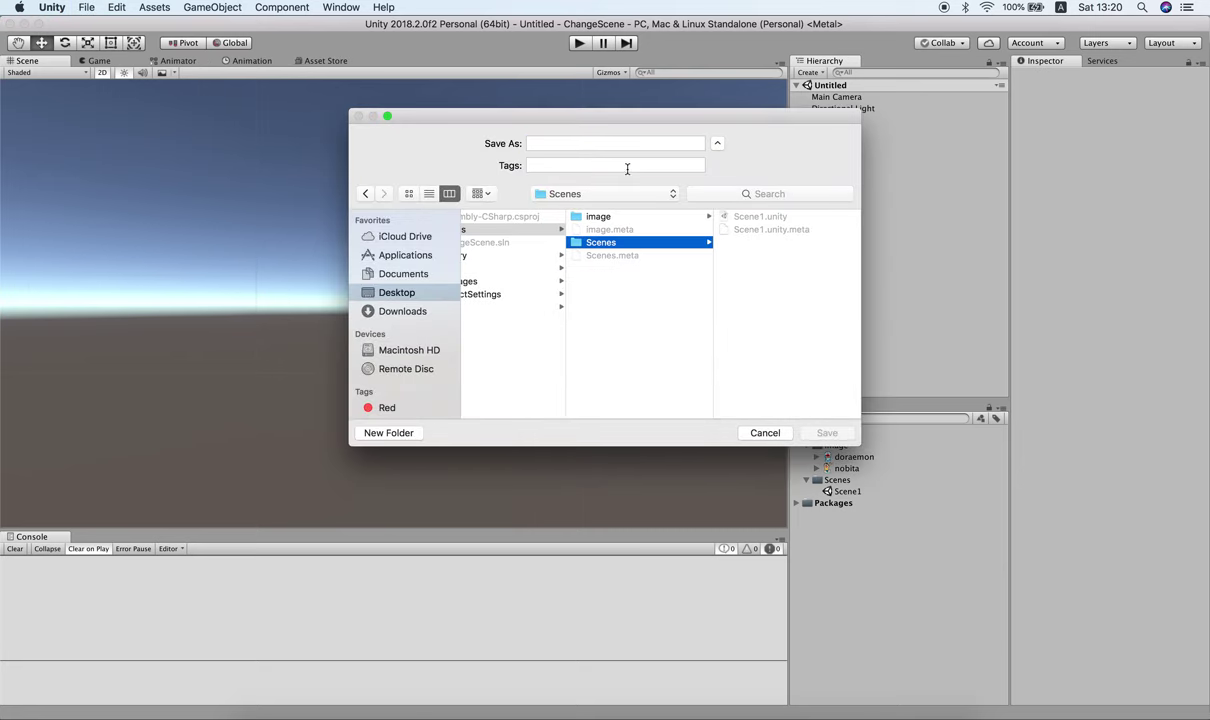
pyautogui.write('Scene2')
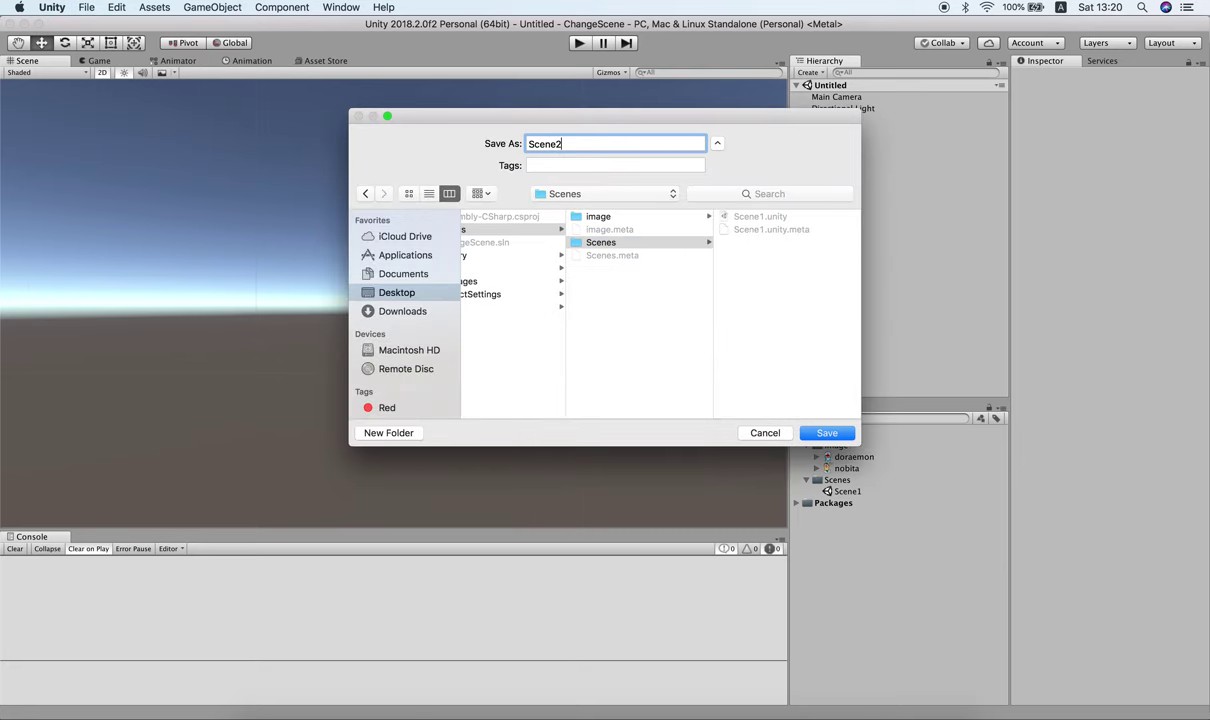
pyautogui.press('Return')
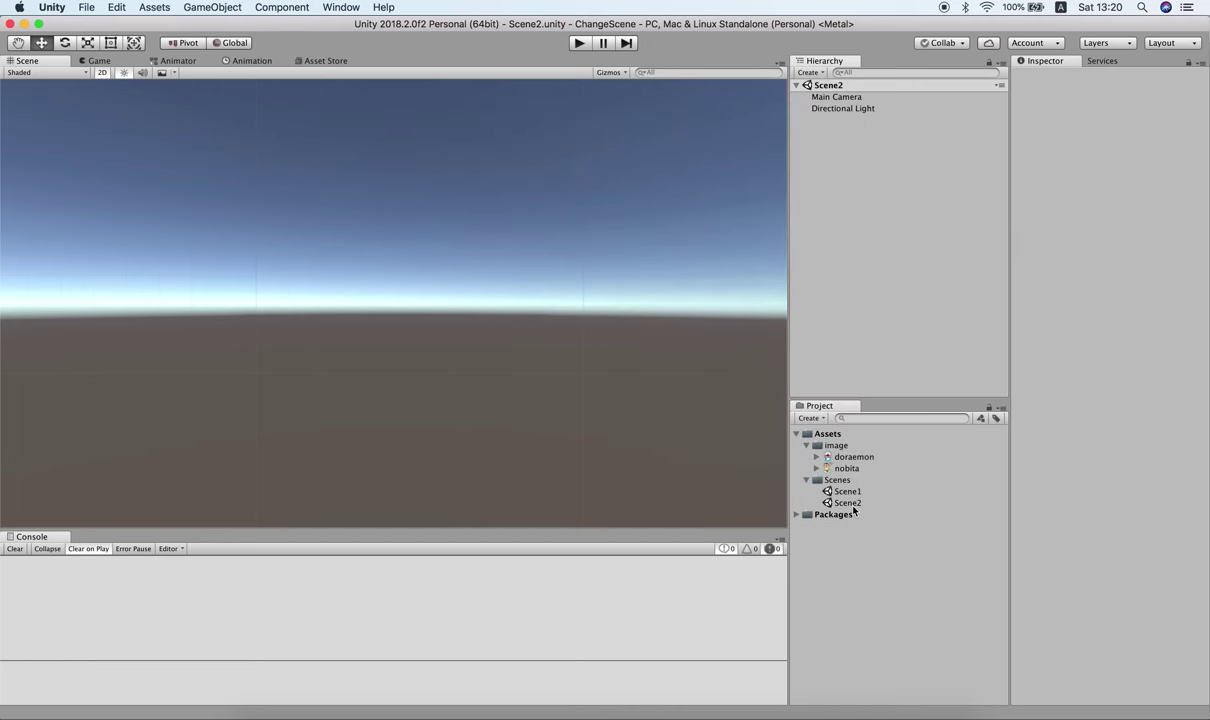
pyautogui.rightClick(873, 199)
# Step: Add a 2D Sprite showing the nobita image
pyautogui.moveTo(960, 336)
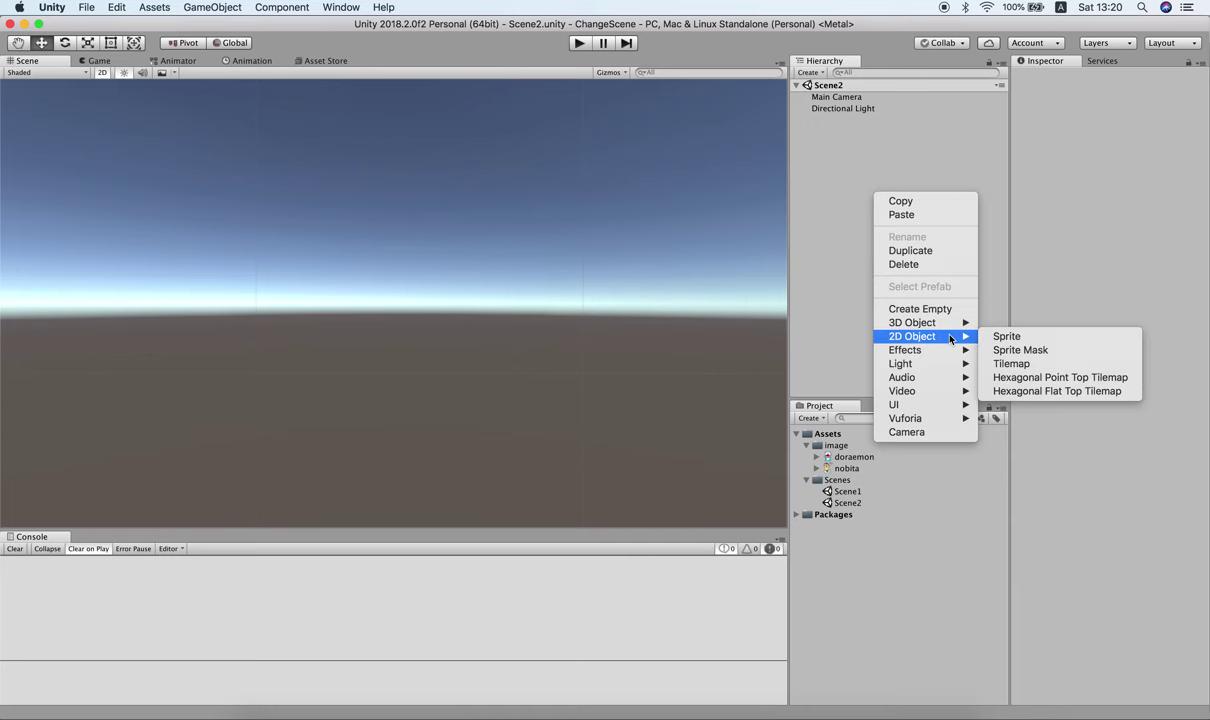
pyautogui.click(999, 338)
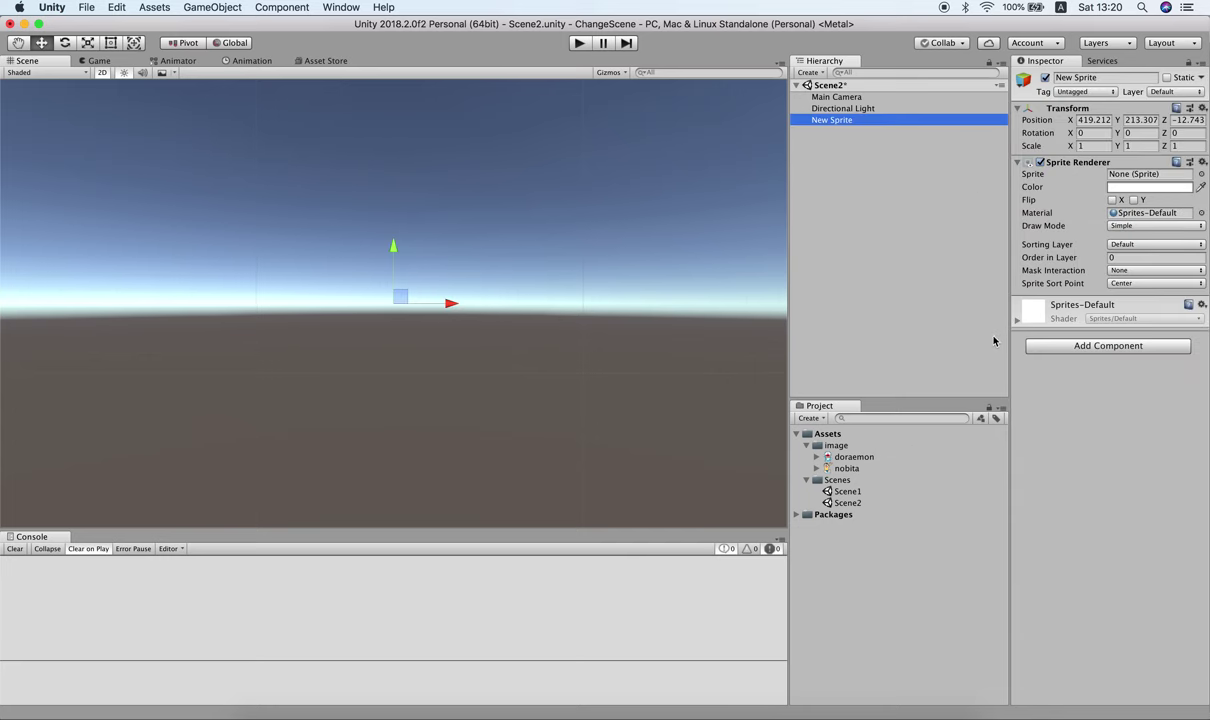
pyautogui.moveTo(846, 468); pyautogui.dragTo(1120, 176)
# Step: Set the sprite's position to 0, 0, 30 and check it in the Game view
pyautogui.click(1090, 120)
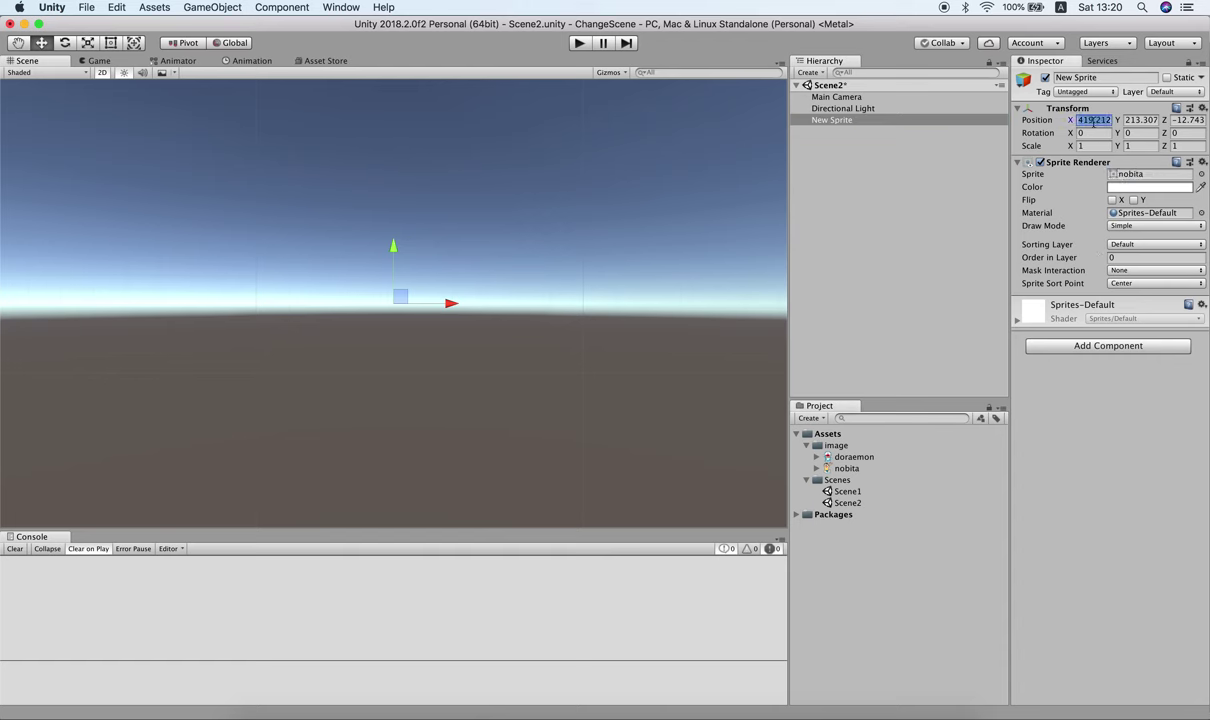
pyautogui.write('0')
pyautogui.press('Tab')
pyautogui.write('0')
pyautogui.press('Tab')
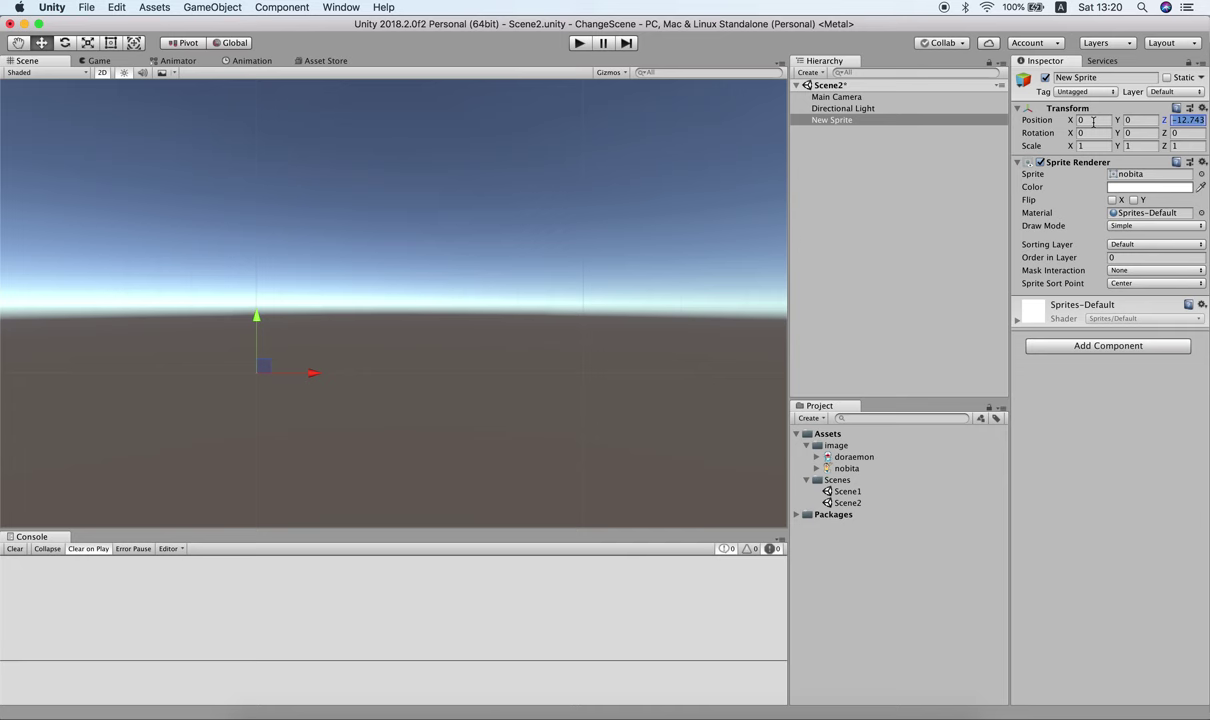
pyautogui.write('30')
pyautogui.click(813, 97)
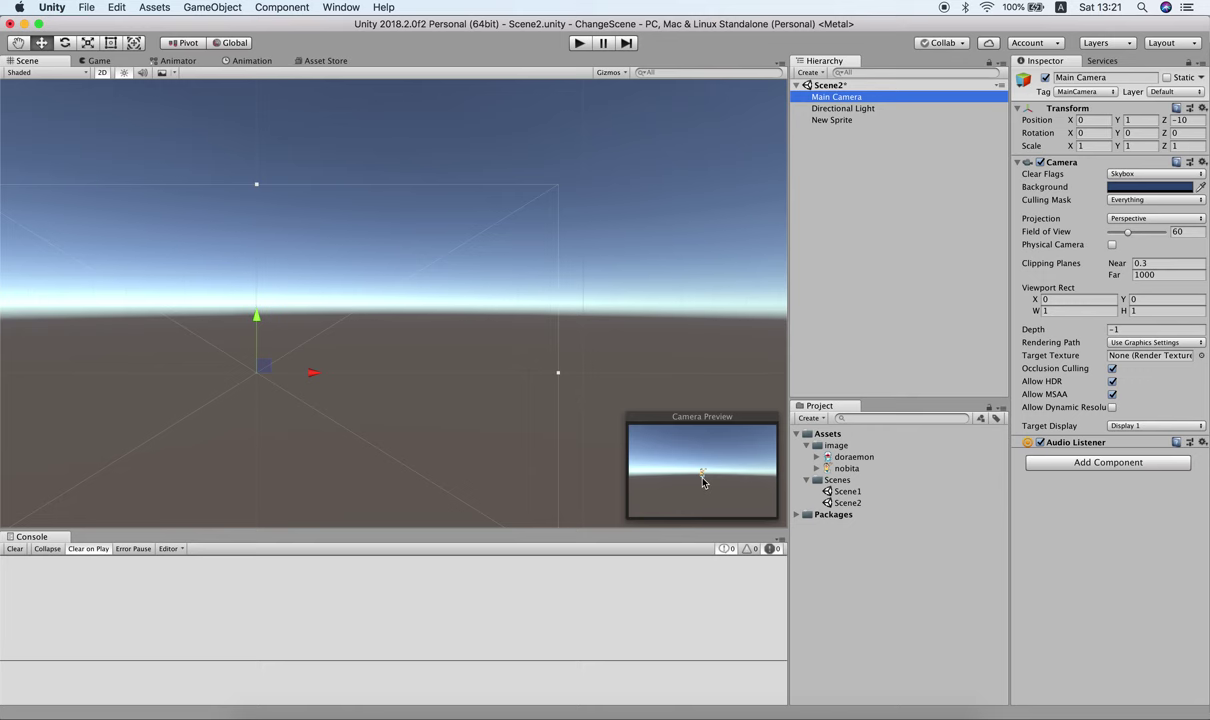
pyautogui.click(97, 60)
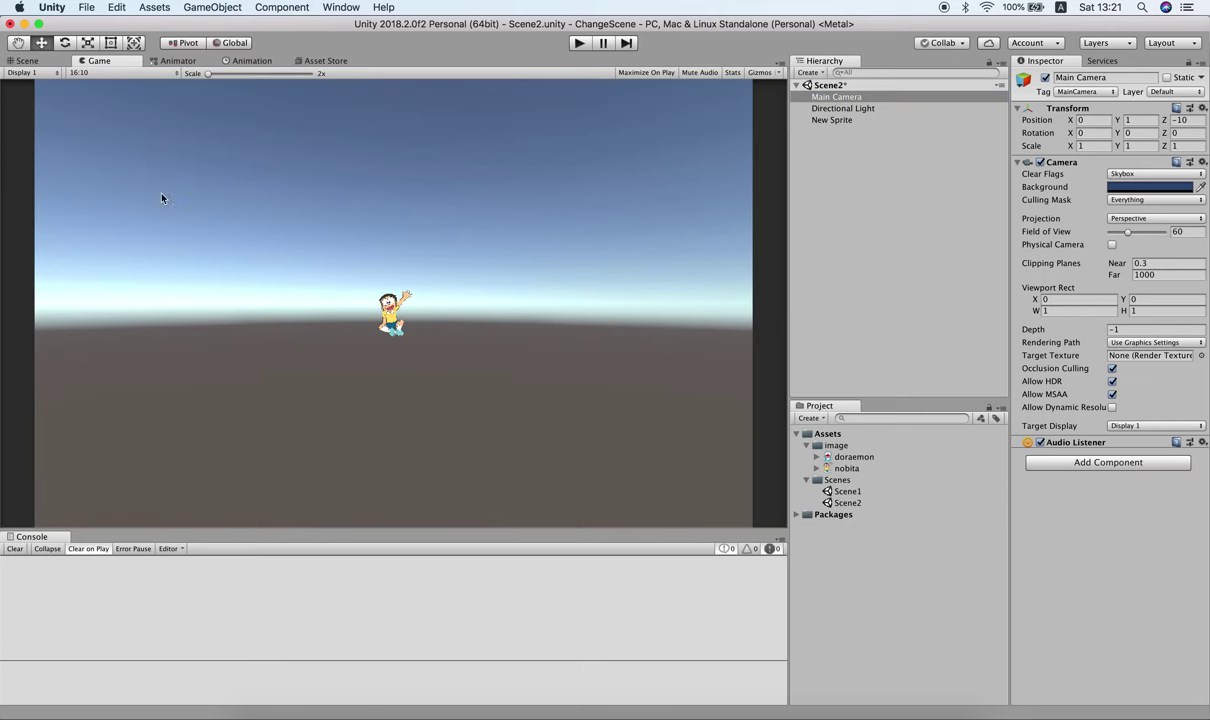
pyautogui.click(27, 60)
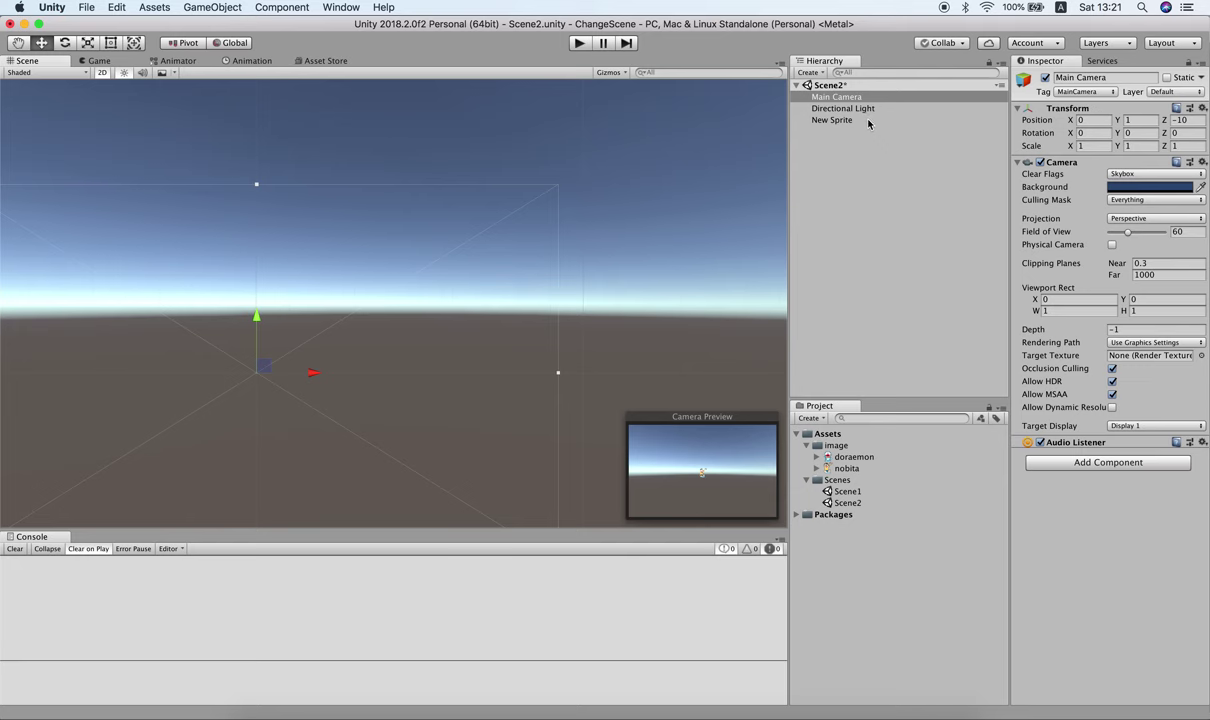
# Step: Rename the sprite Nobita, set its Z to 10, and view it in the Game view
pyautogui.click(825, 120)
pyautogui.click(1148, 77)
pyautogui.write('No')
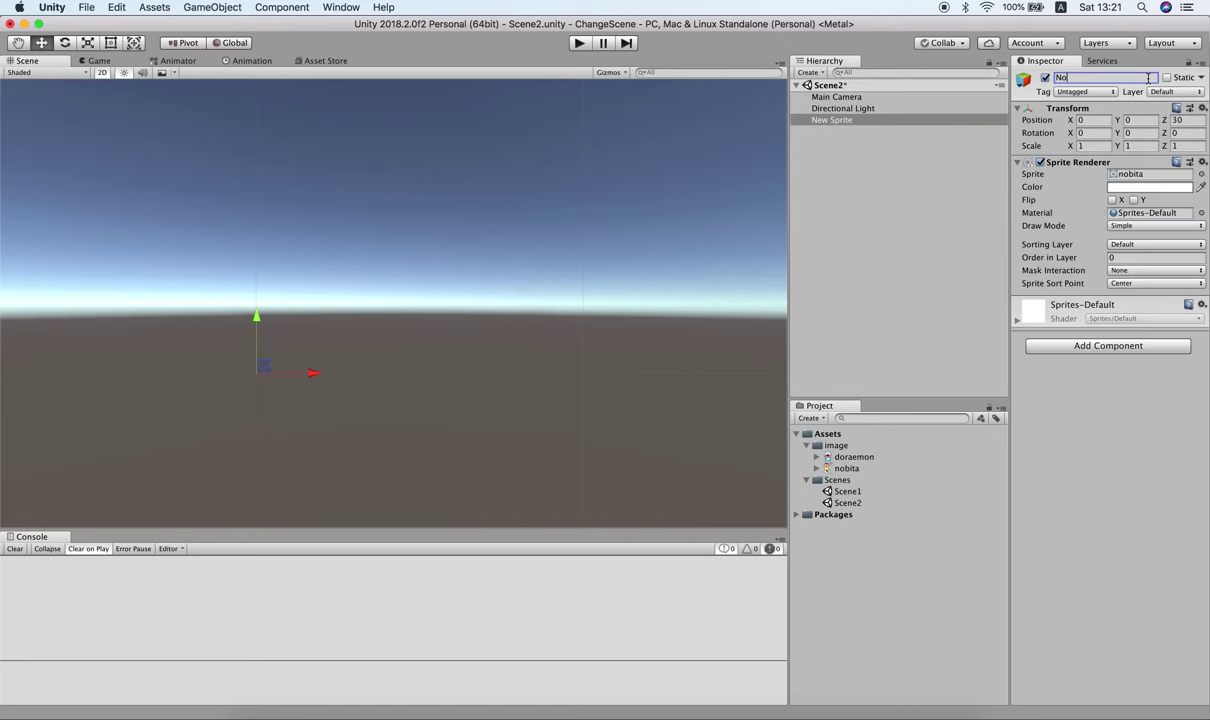
pyautogui.write('bita')
pyautogui.press('Return')
pyautogui.click(1188, 120)
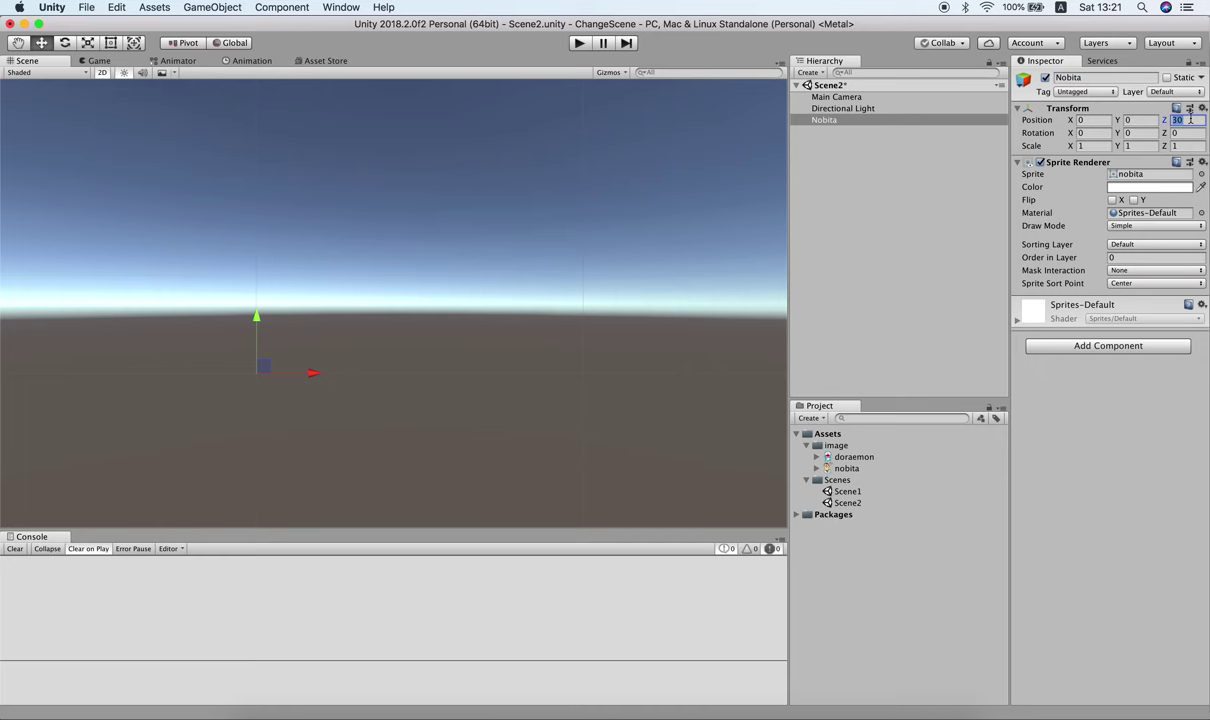
pyautogui.write('10')
pyautogui.click(932, 100)
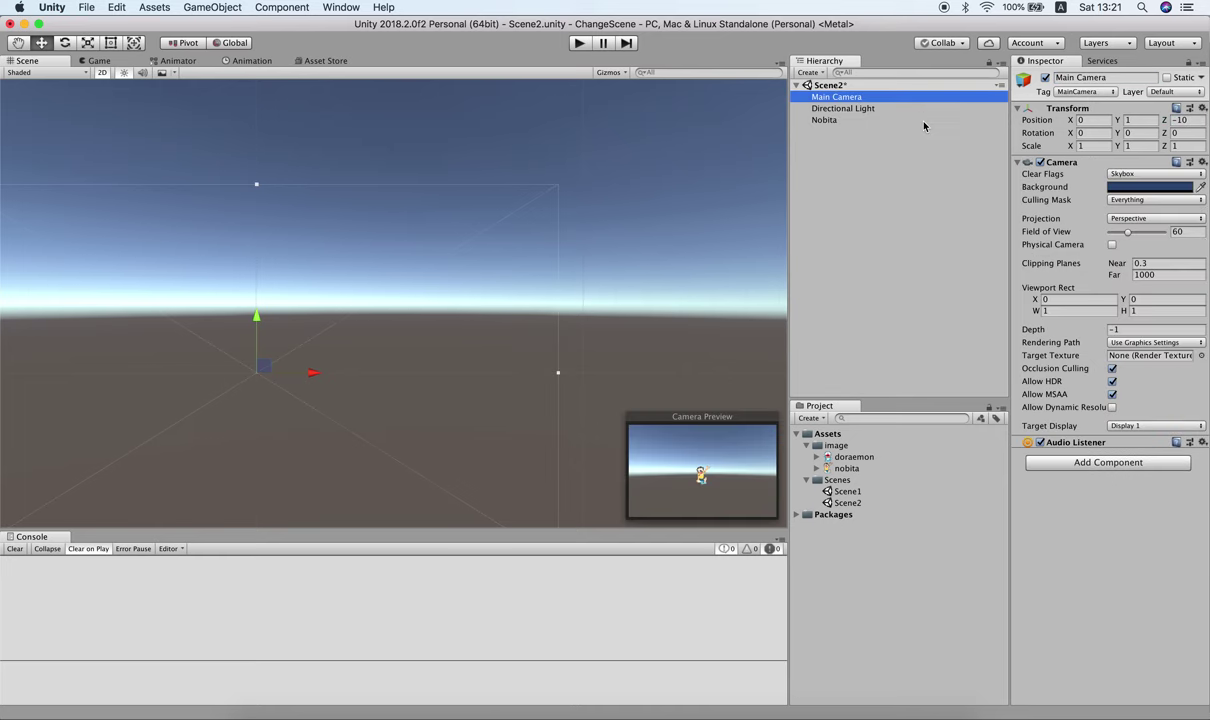
pyautogui.click(922, 120)
pyautogui.click(97, 60)
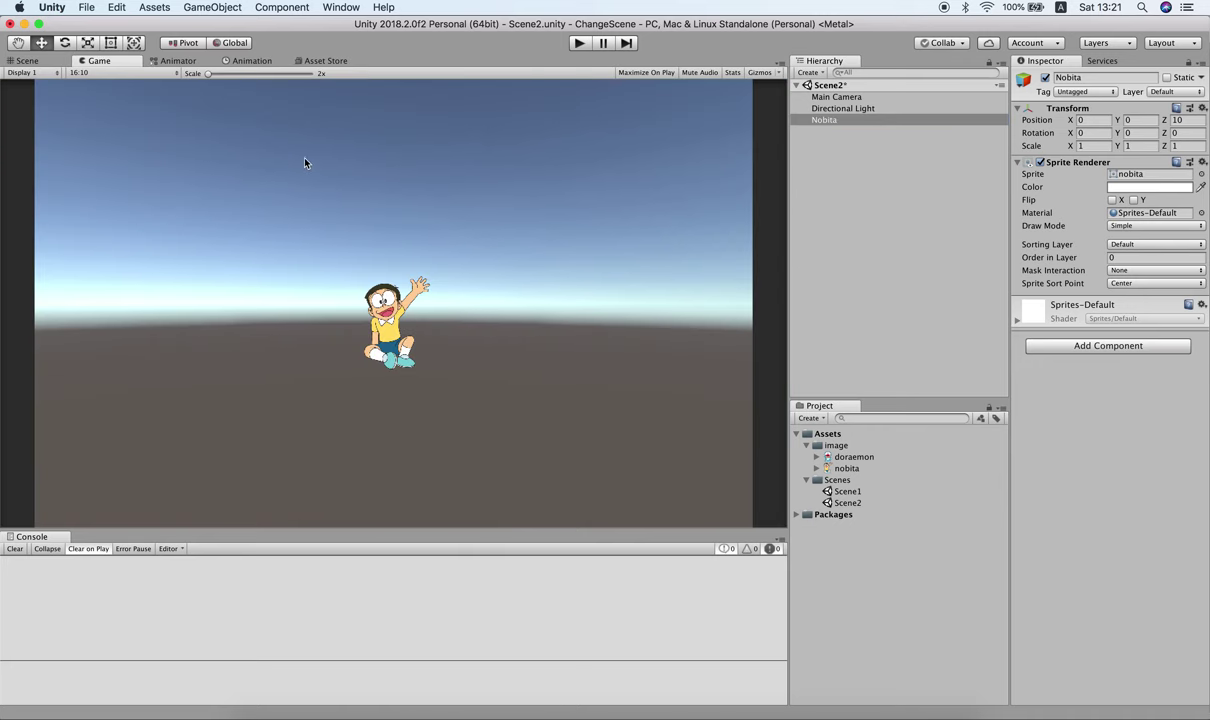
# Step: Set Nobita's Position Z to 0 and X to 3.38
pyautogui.click(1082, 120)
pyautogui.write('5')
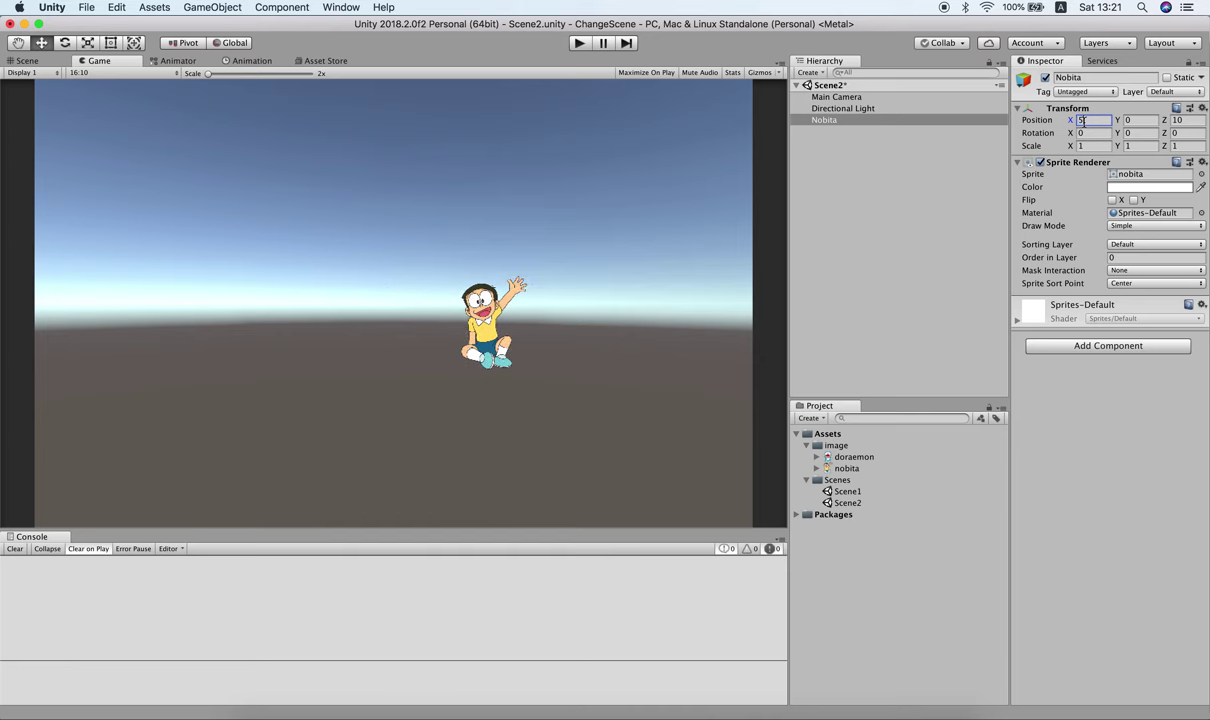
pyautogui.click(1184, 120)
pyautogui.write('3')
pyautogui.press('BackSpace')
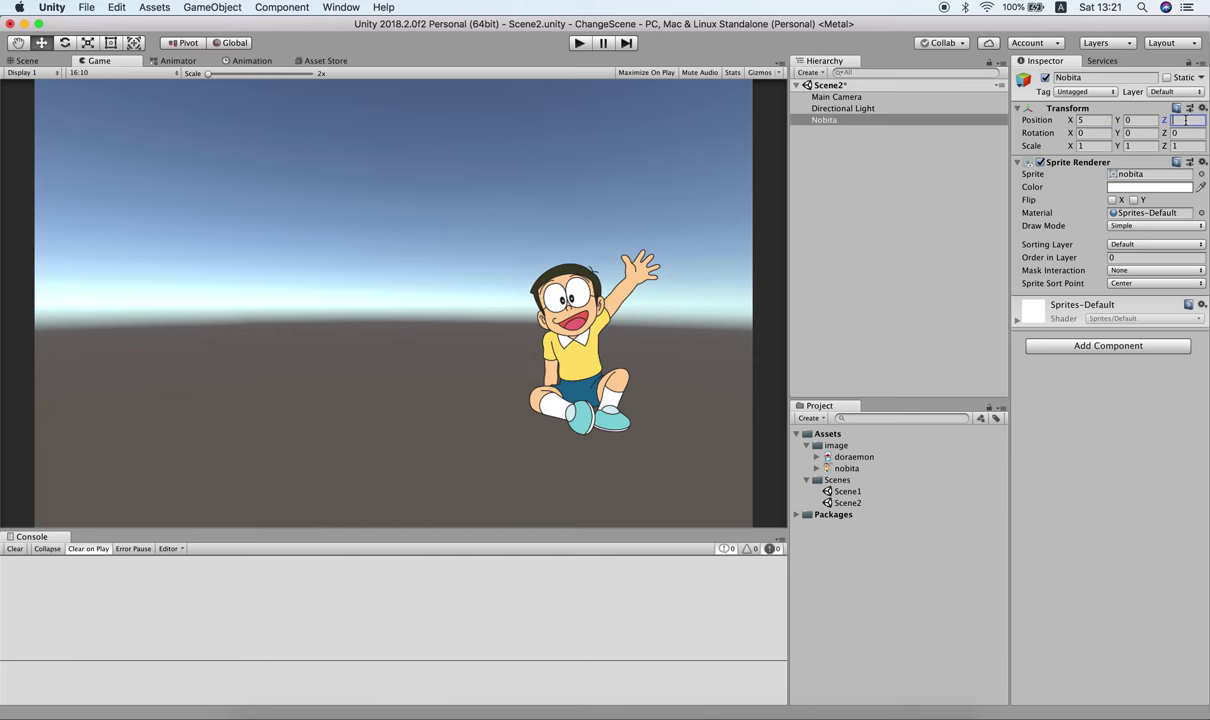
pyautogui.write('3')
pyautogui.press('BackSpace')
pyautogui.write('0')
pyautogui.moveTo(1050, 120); pyautogui.dragTo(1013, 124)
# Step: Save Scene2 and reopen Scene1 from the Project panel
pyautogui.click(908, 266)
pyautogui.press('super+s')
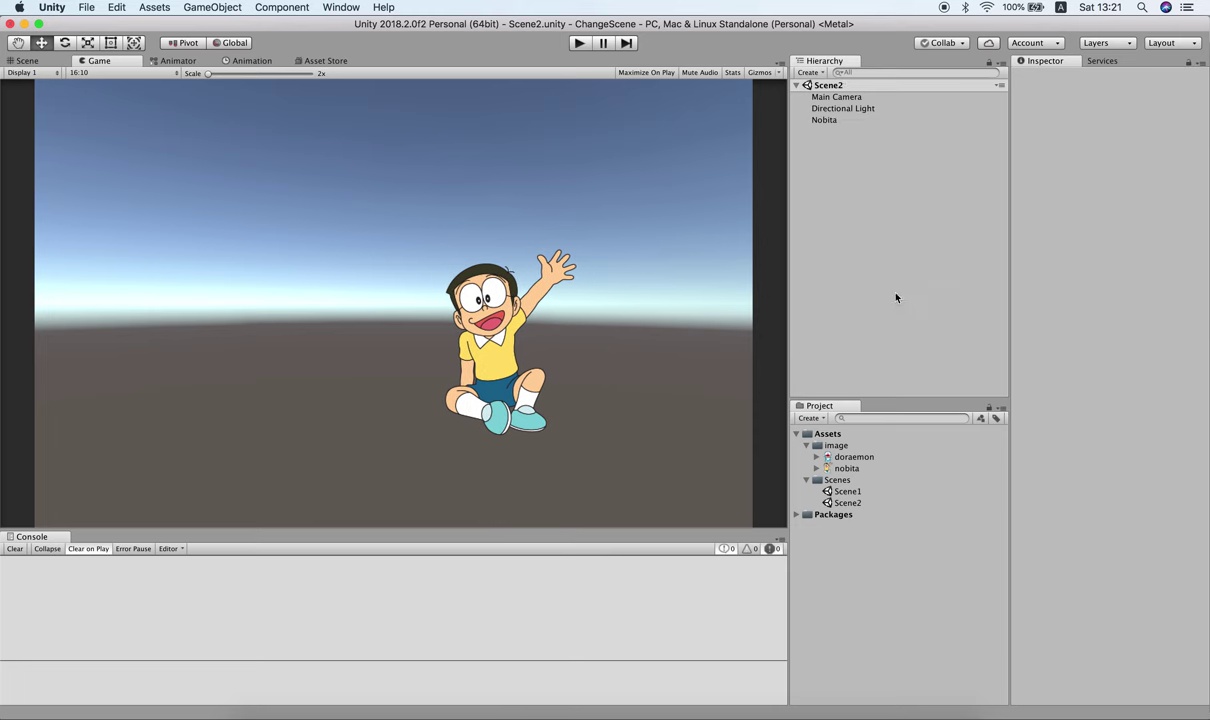
pyautogui.doubleClick(828, 491)
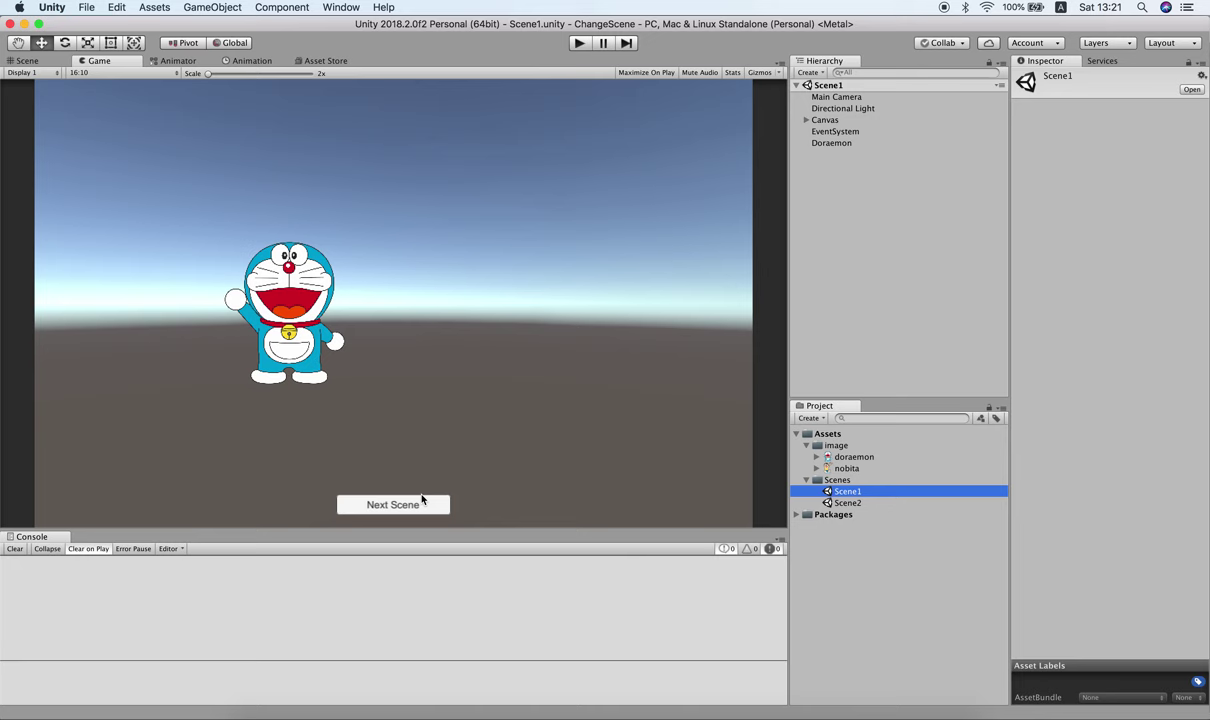
# Step: Create a C# script named SceneScript in the Assets folder
pyautogui.click(858, 328)
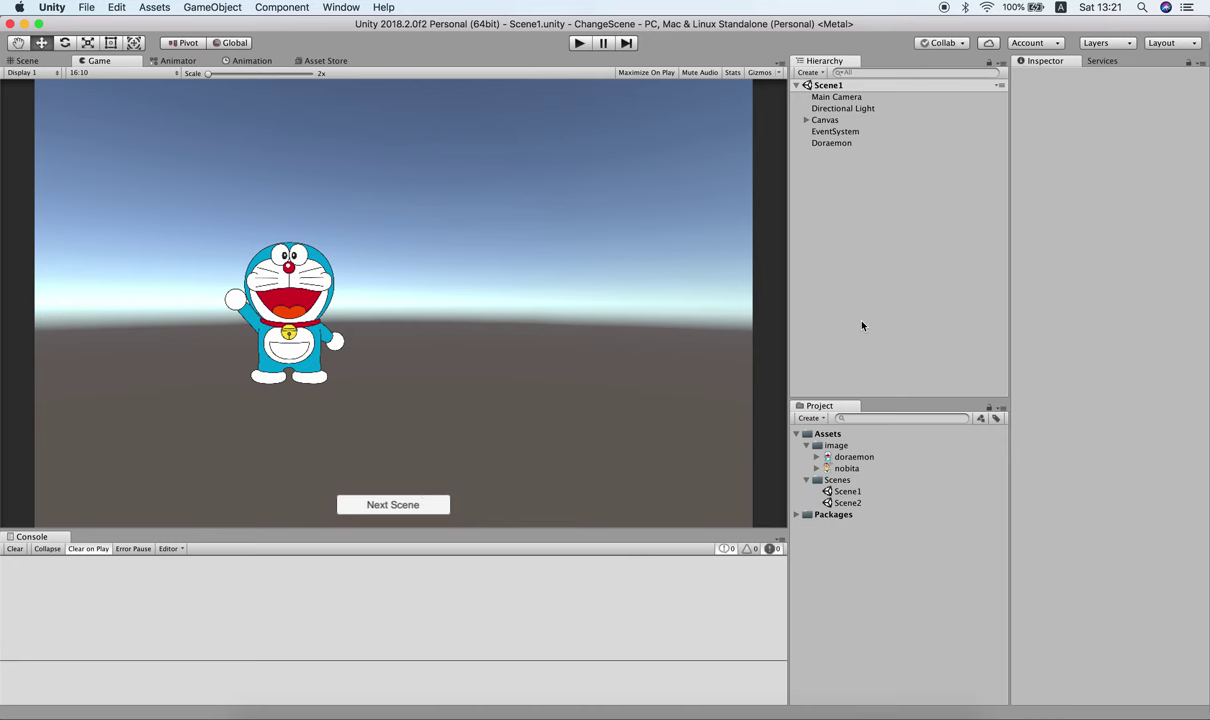
pyautogui.click(831, 436)
pyautogui.rightClick(833, 440)
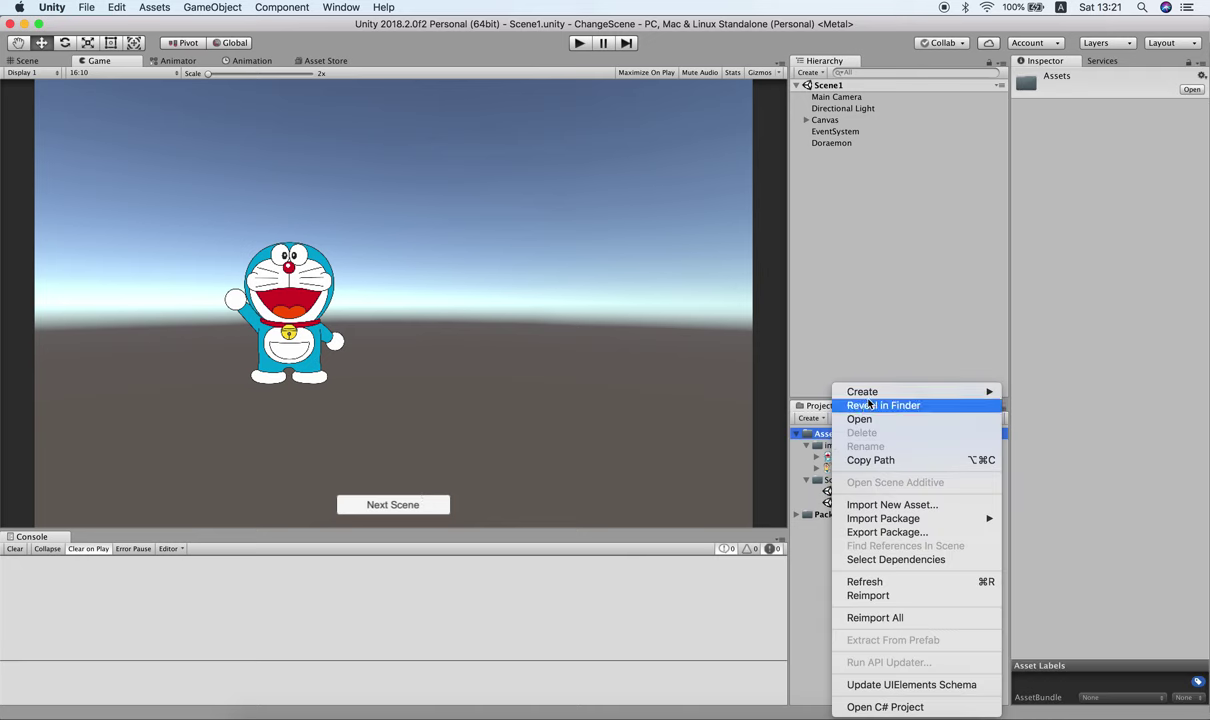
pyautogui.moveTo(930, 391)
pyautogui.click(1015, 251)
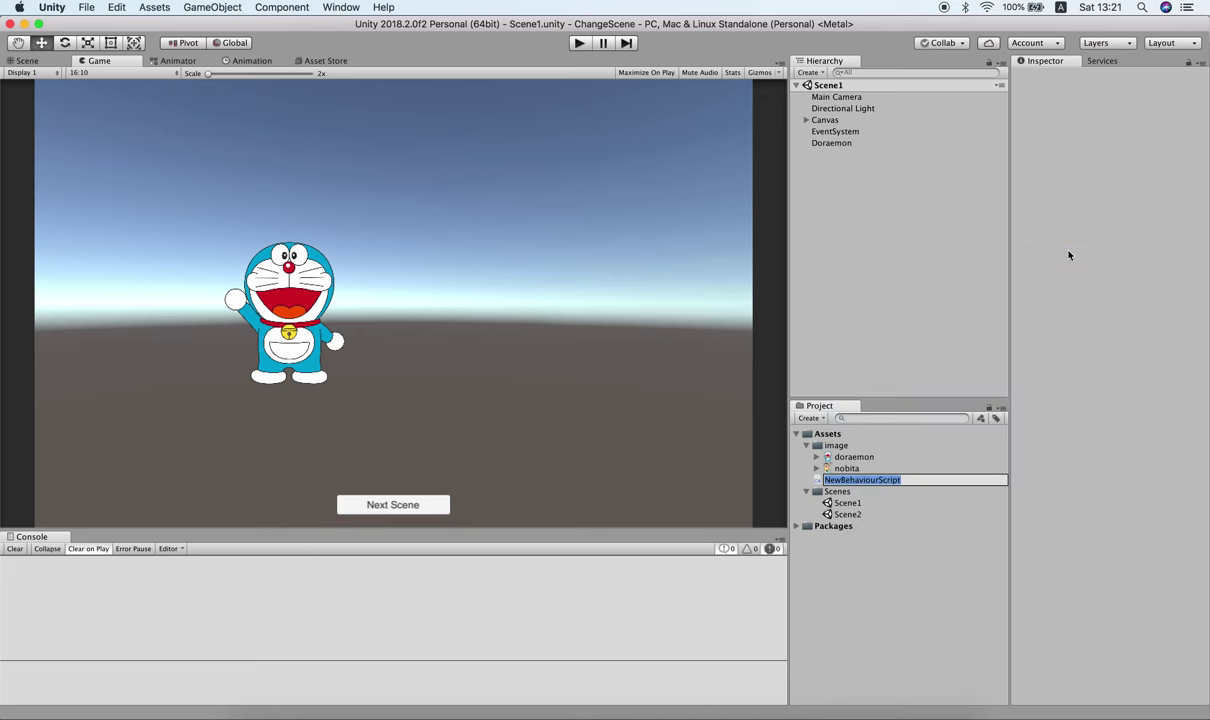
pyautogui.write('SceneScript')
pyautogui.press('Return')
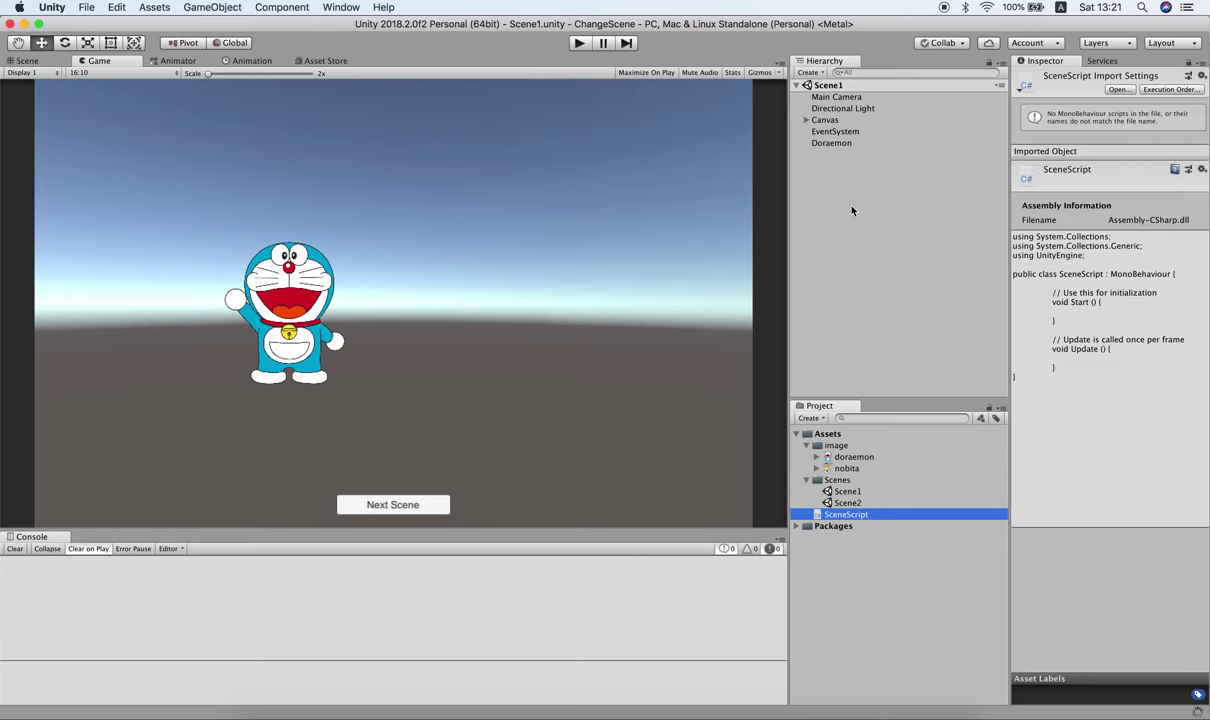
# Step: Create an empty object in Scene1 and name it ScriptManager
pyautogui.rightClick(852, 210)
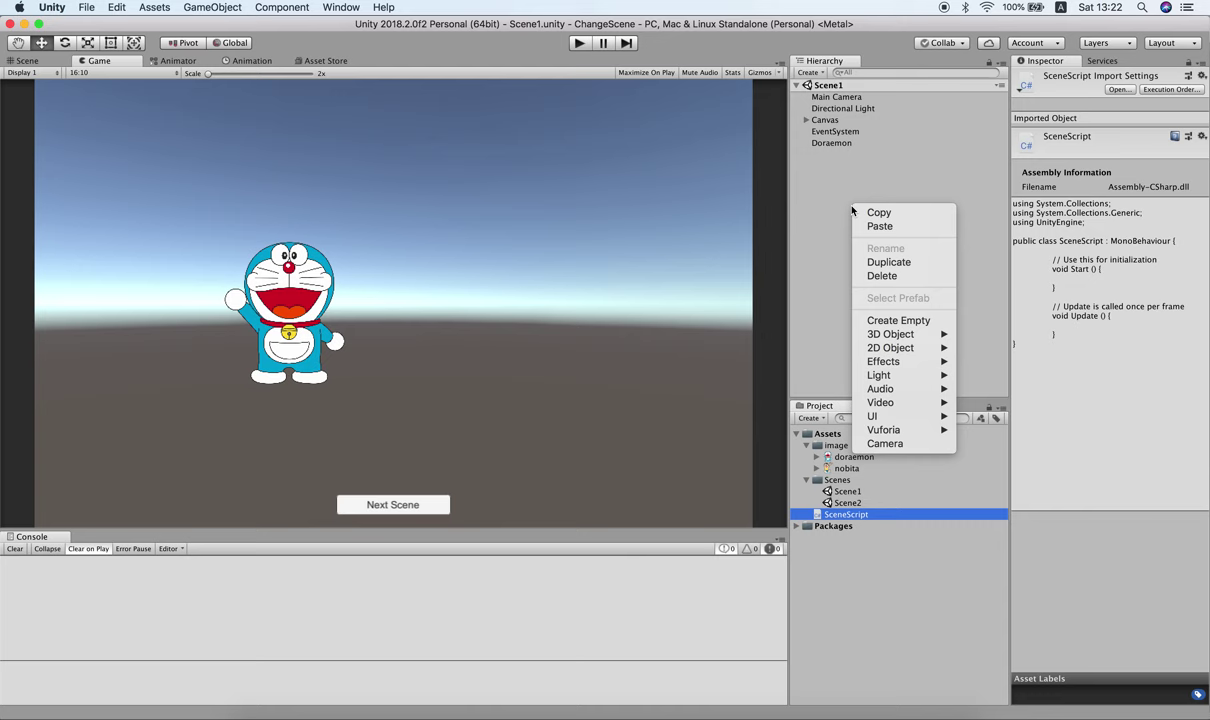
pyautogui.click(905, 320)
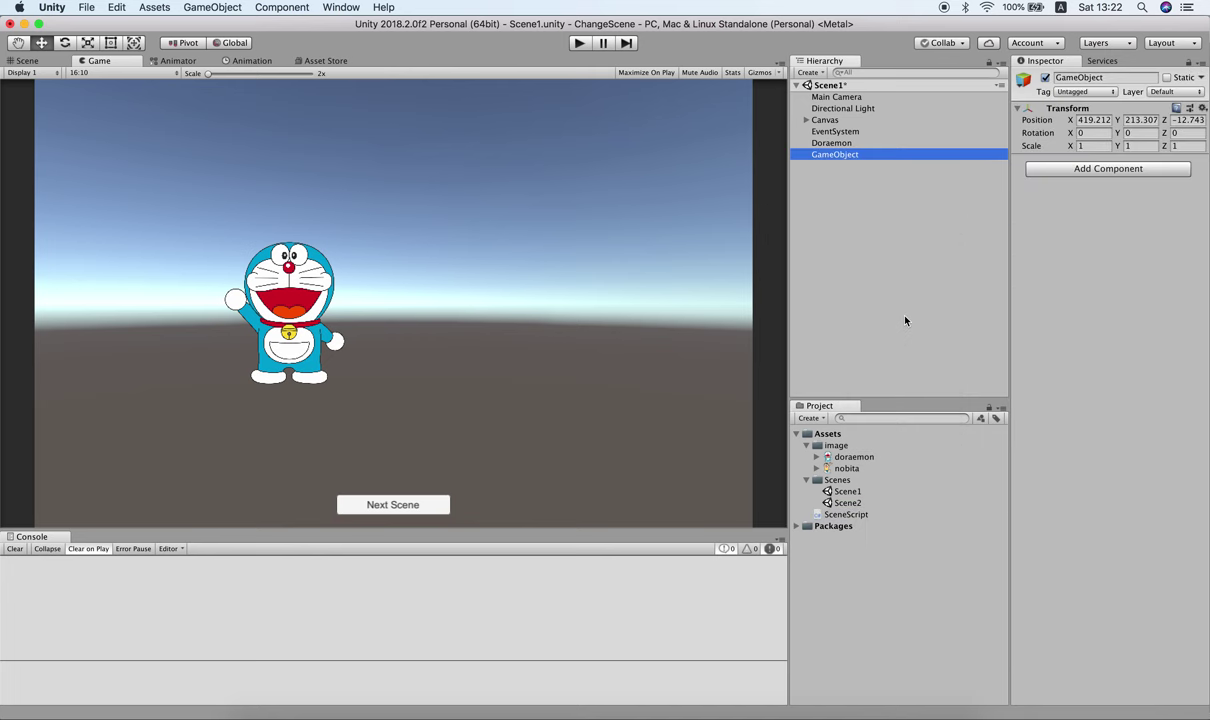
pyautogui.click(1119, 79)
pyautogui.write('ScriptMansage')
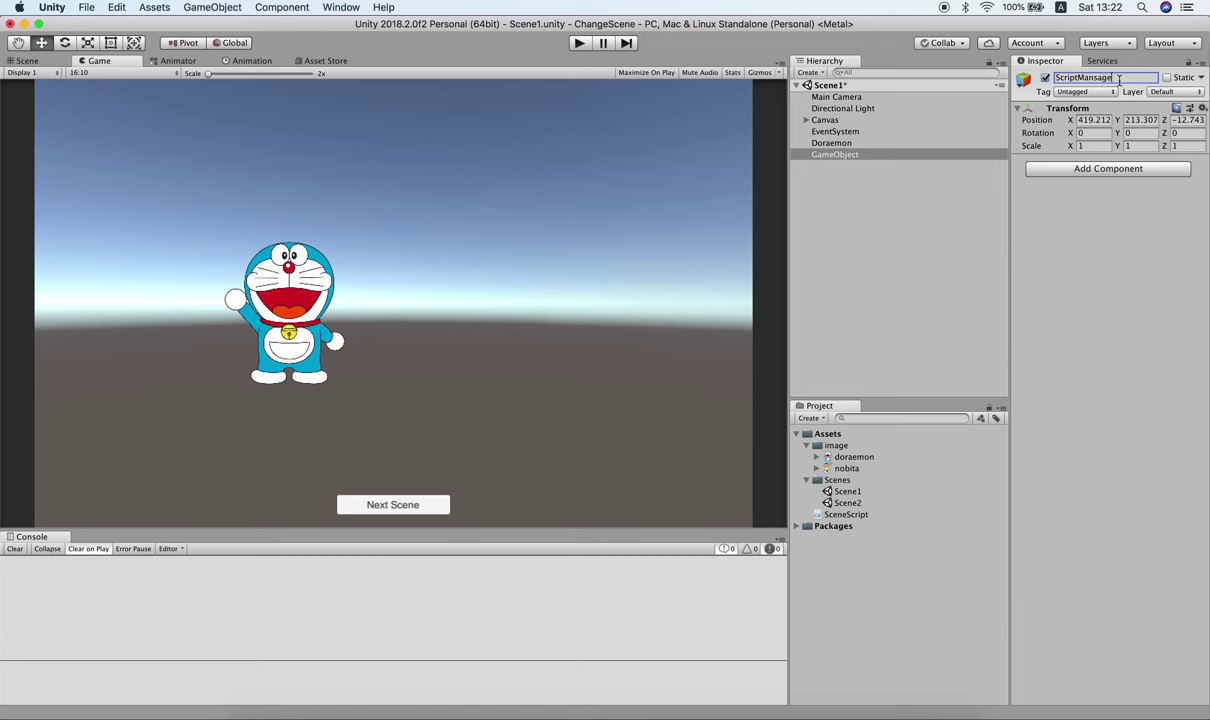
pyautogui.write('r')
pyautogui.press('Return')
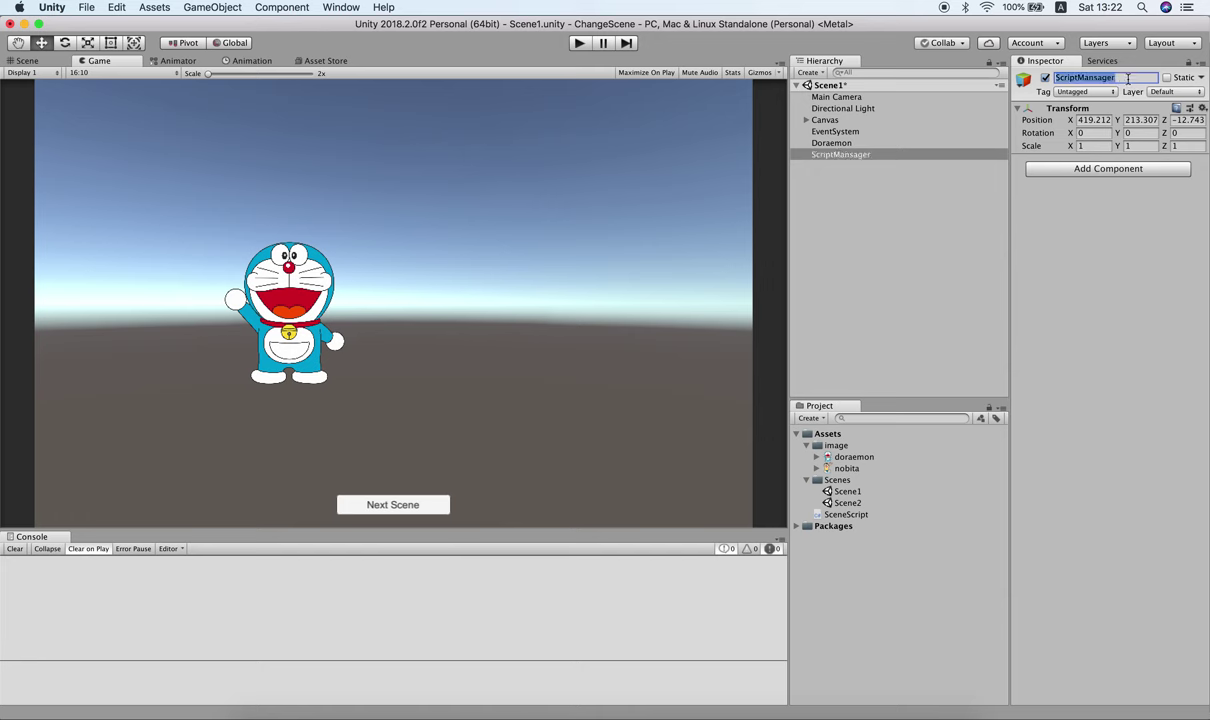
pyautogui.press('BackSpace')
pyautogui.press('Return')
# Step: After checking the Canvas button hierarchy, attach SceneScript to ScriptManager
pyautogui.click(837, 146)
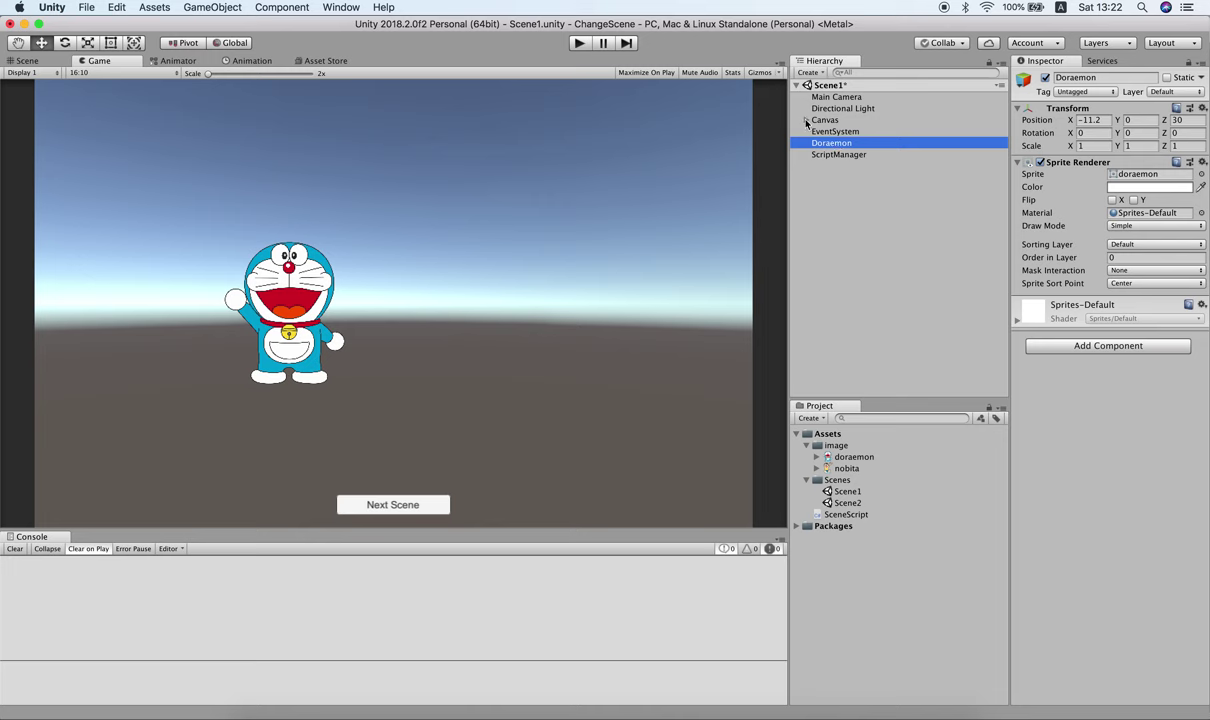
pyautogui.click(806, 120)
pyautogui.click(817, 131)
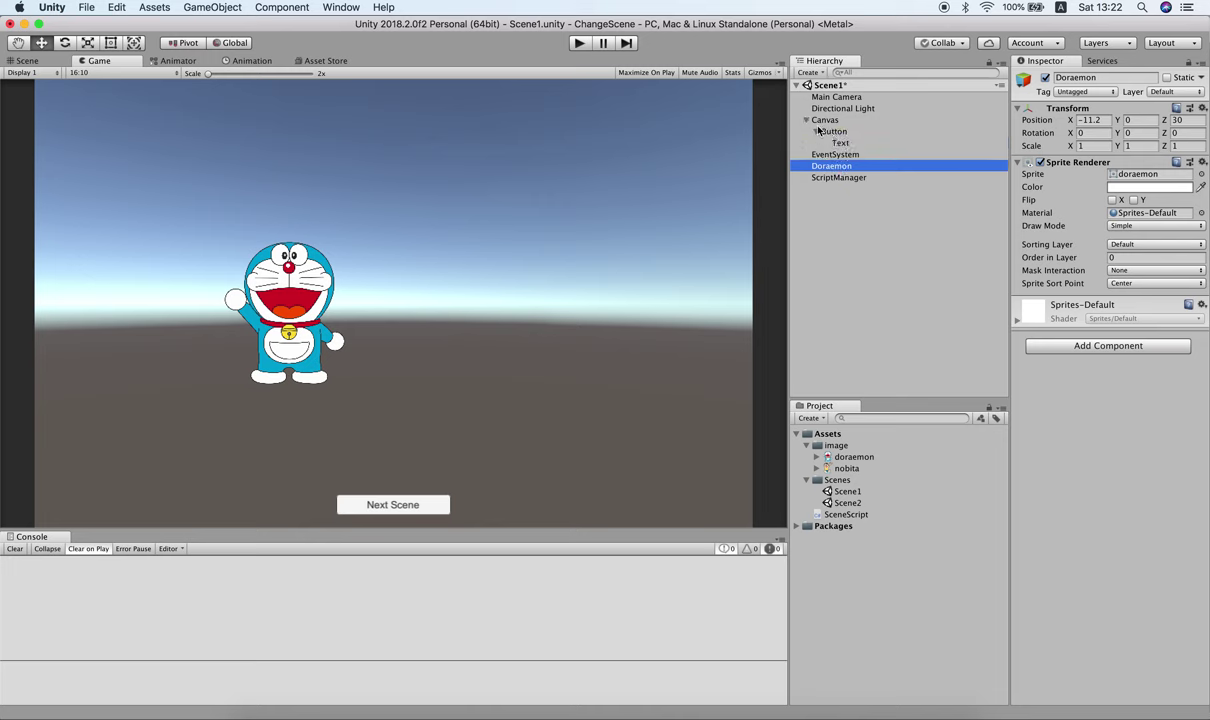
pyautogui.click(806, 120)
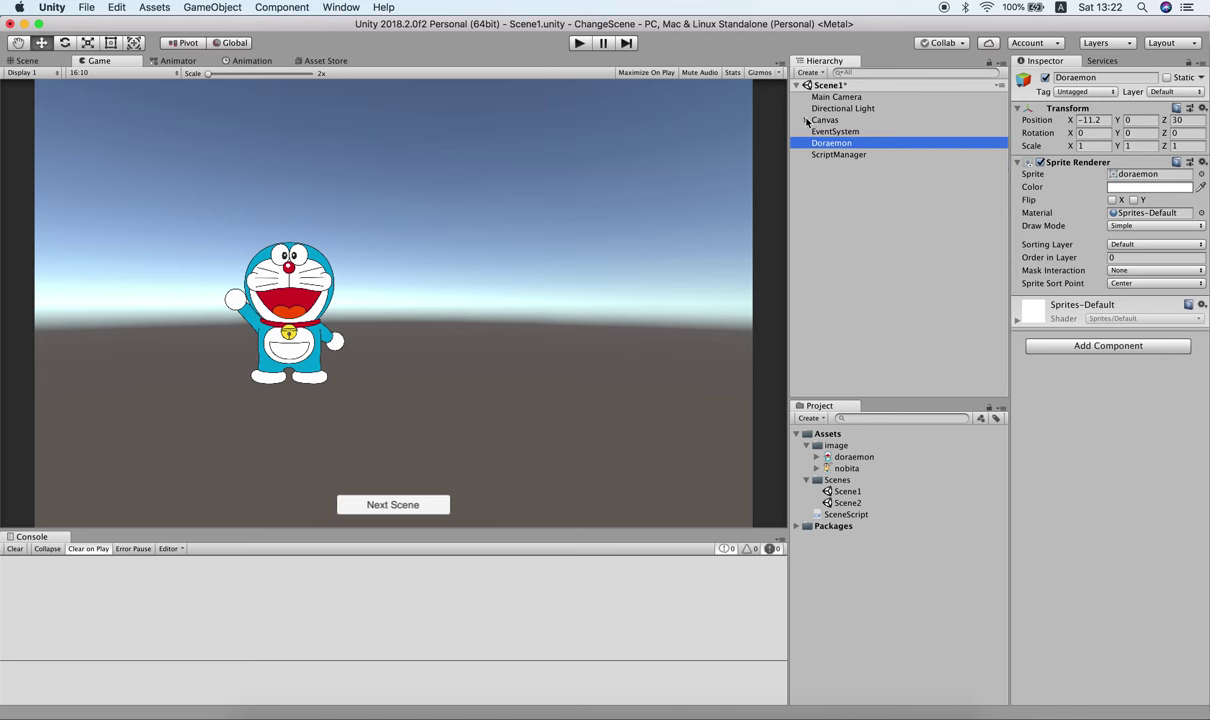
pyautogui.click(840, 155)
pyautogui.moveTo(846, 514); pyautogui.dragTo(1053, 454)
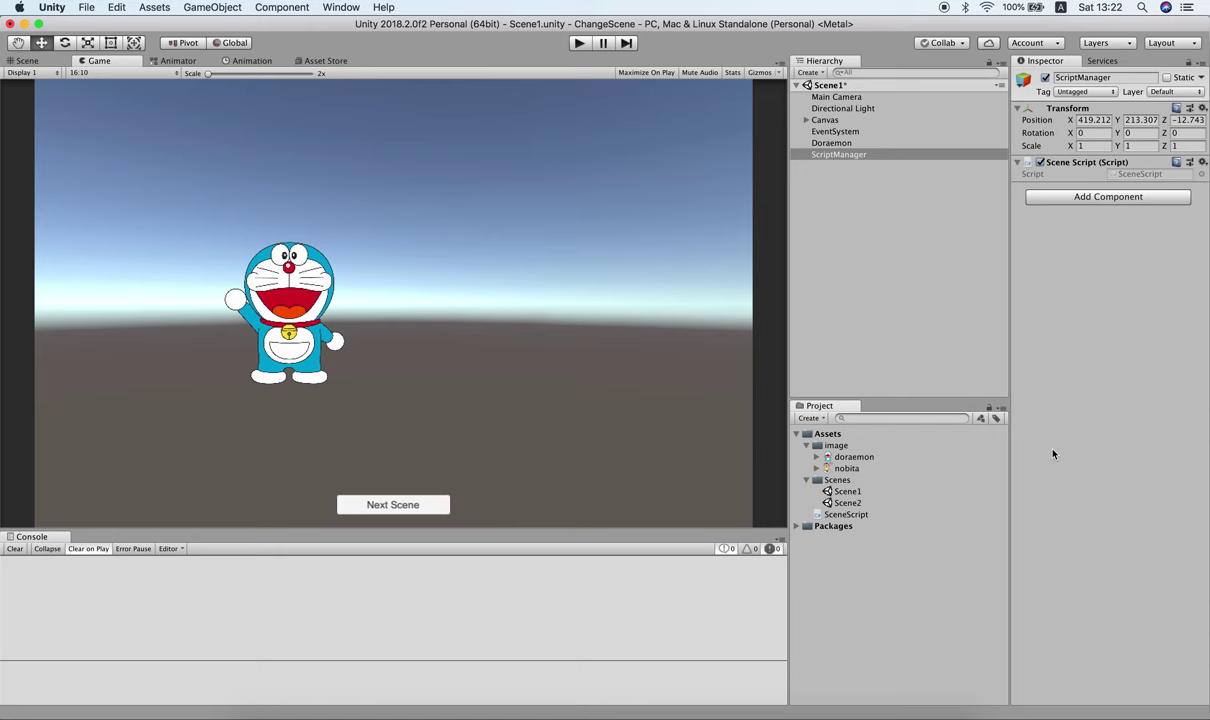
pyautogui.click(1117, 175)
# Step: Open SceneScript.cs in Visual Studio, delete the default Start and Update stubs, and save
pyautogui.doubleClick(1117, 175)
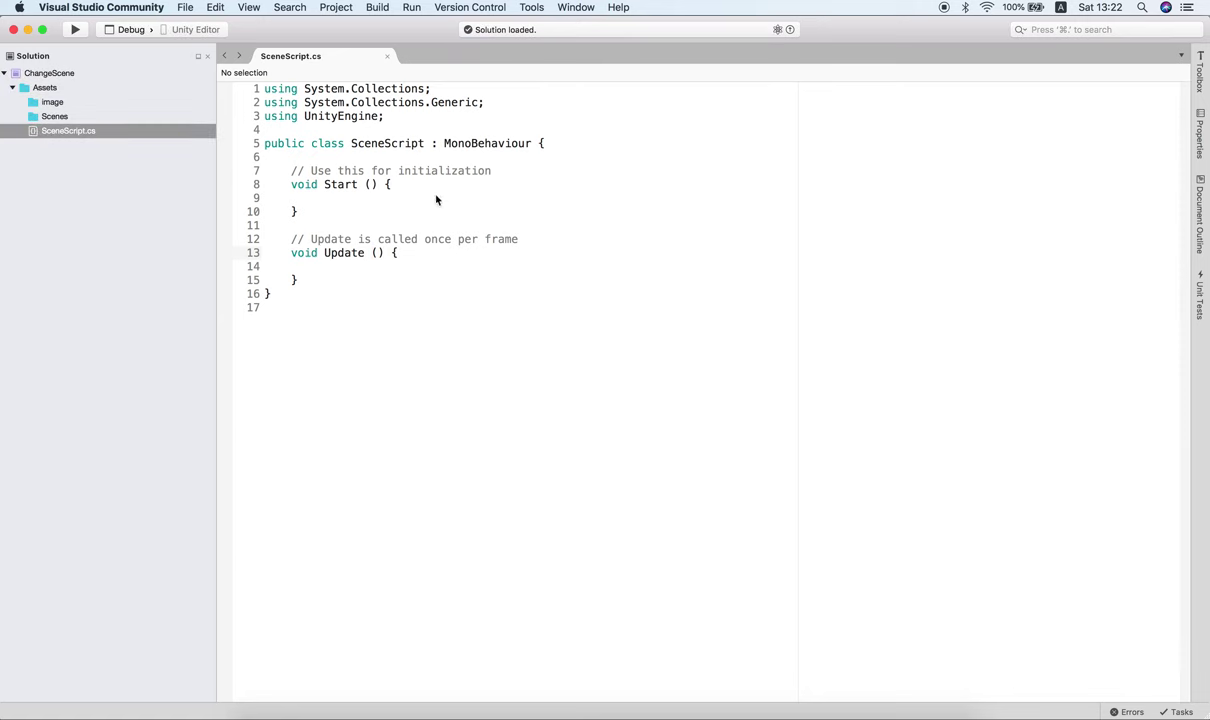
pyautogui.moveTo(332, 281); pyautogui.dragTo(297, 176)
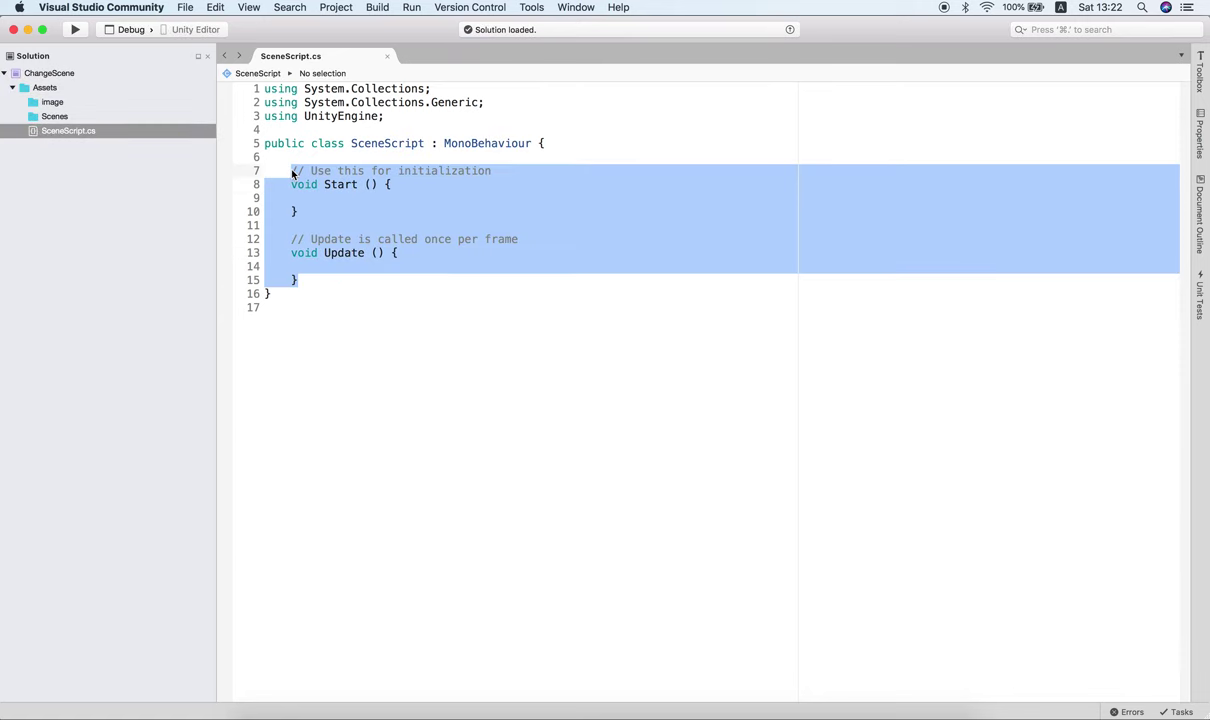
pyautogui.press('BackSpace')
pyautogui.press('super+s')
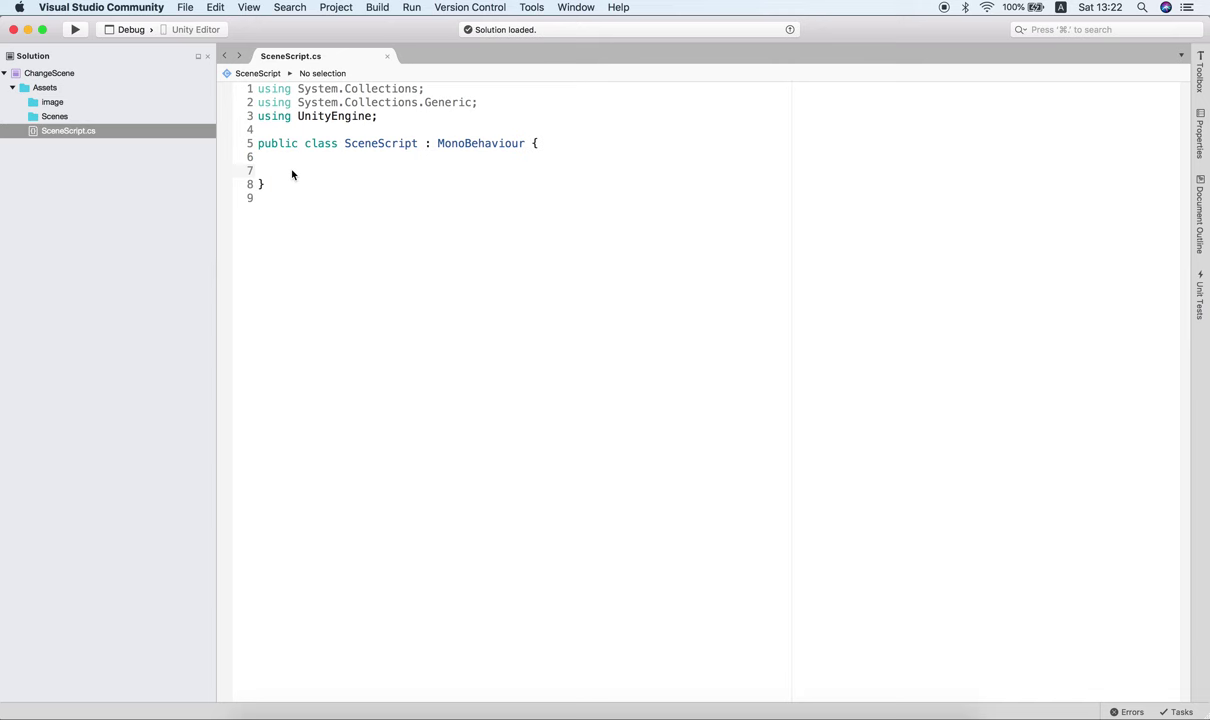
# Step: Try typing an Application.Load call, then delete the unfinished line
pyautogui.write('Appl')
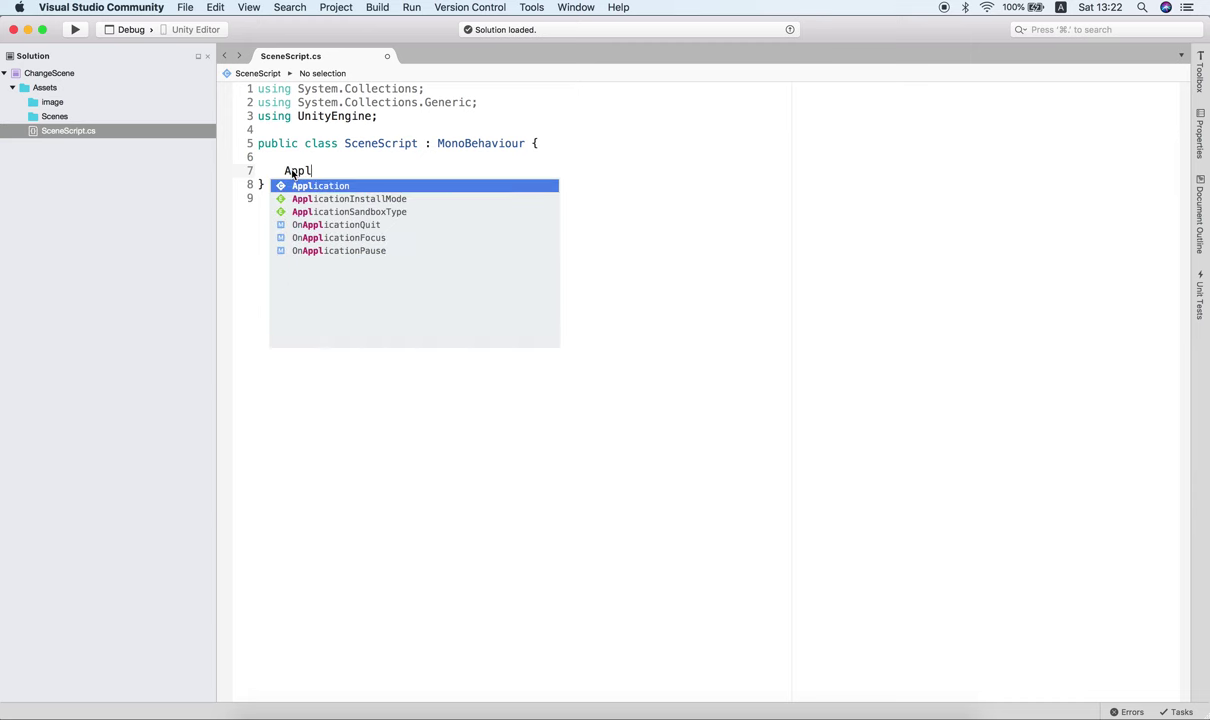
pyautogui.press('Return')
pyautogui.write('.L')
pyautogui.press('BackSpace')
pyautogui.press('BackSpace')
pyautogui.write(',Loa')
pyautogui.press('BackSpace')
pyautogui.press('BackSpace')
pyautogui.press('BackSpace')
pyautogui.press('BackSpace')
pyautogui.write('.Load')
pyautogui.press('BackSpace')
pyautogui.press('BackSpace')
pyautogui.press('BackSpace')
pyautogui.press('BackSpace')
pyautogui.press('BackSpace')
pyautogui.doubleClick(292, 174)
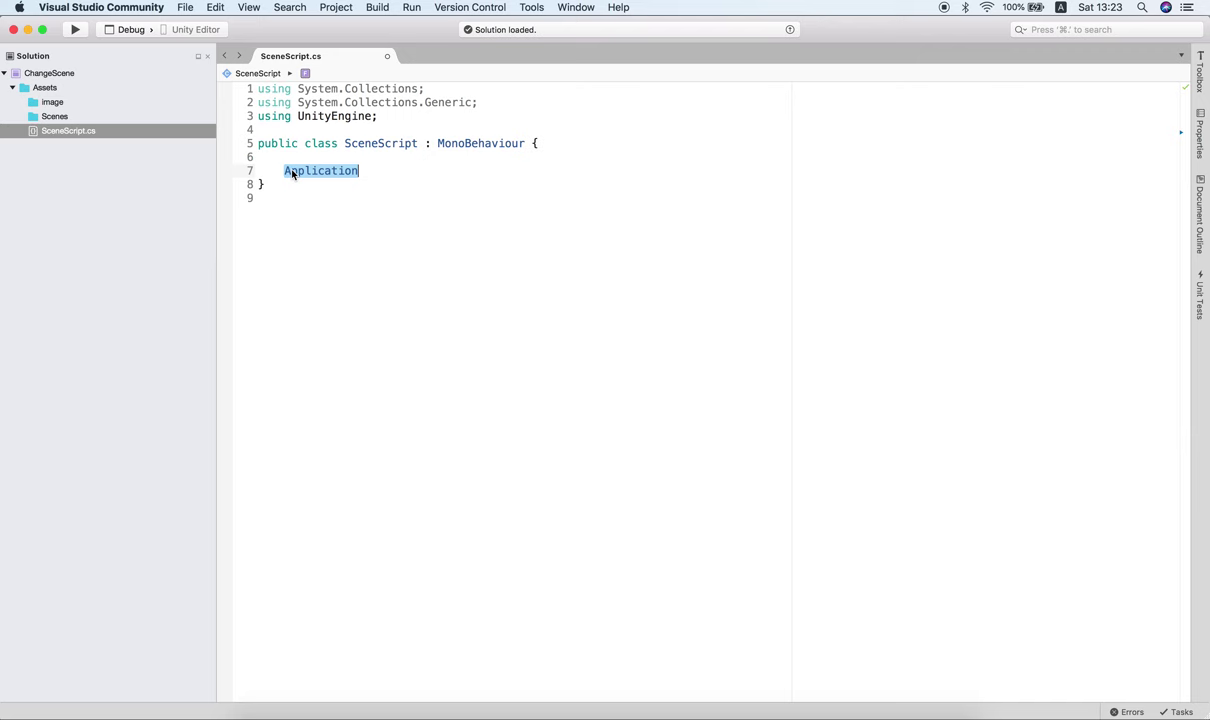
pyautogui.press('Right')
pyautogui.write('.loa')
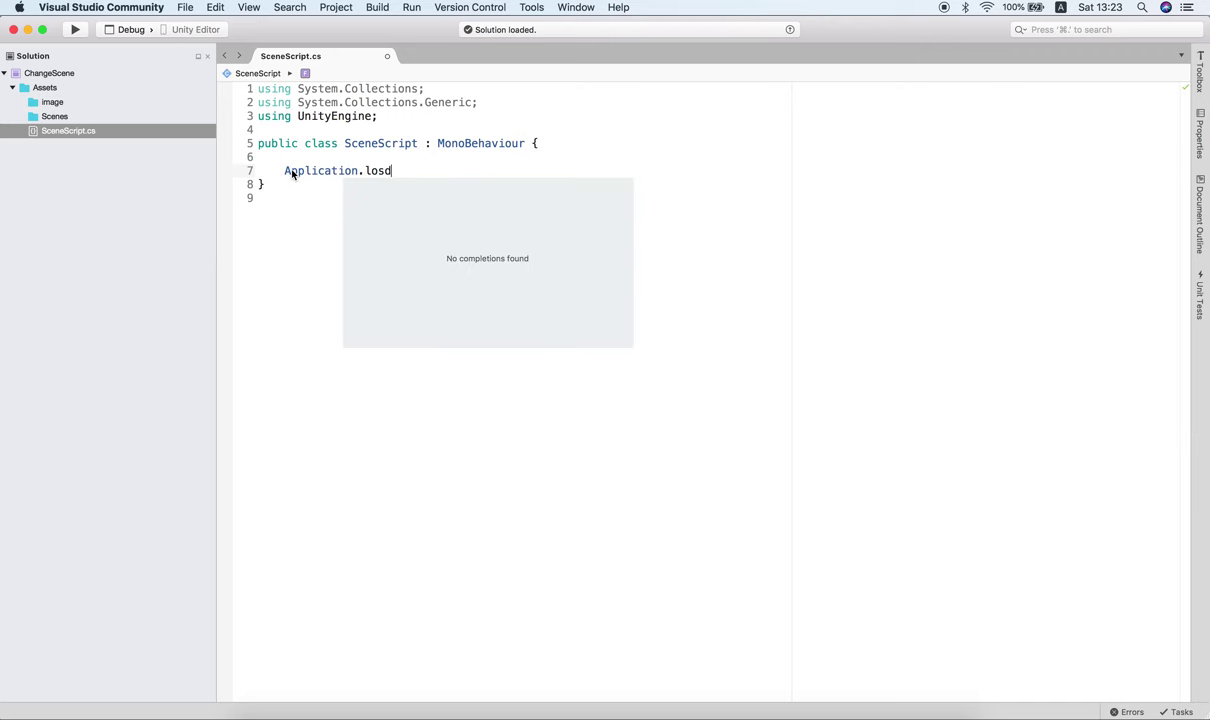
pyautogui.press('BackSpace')
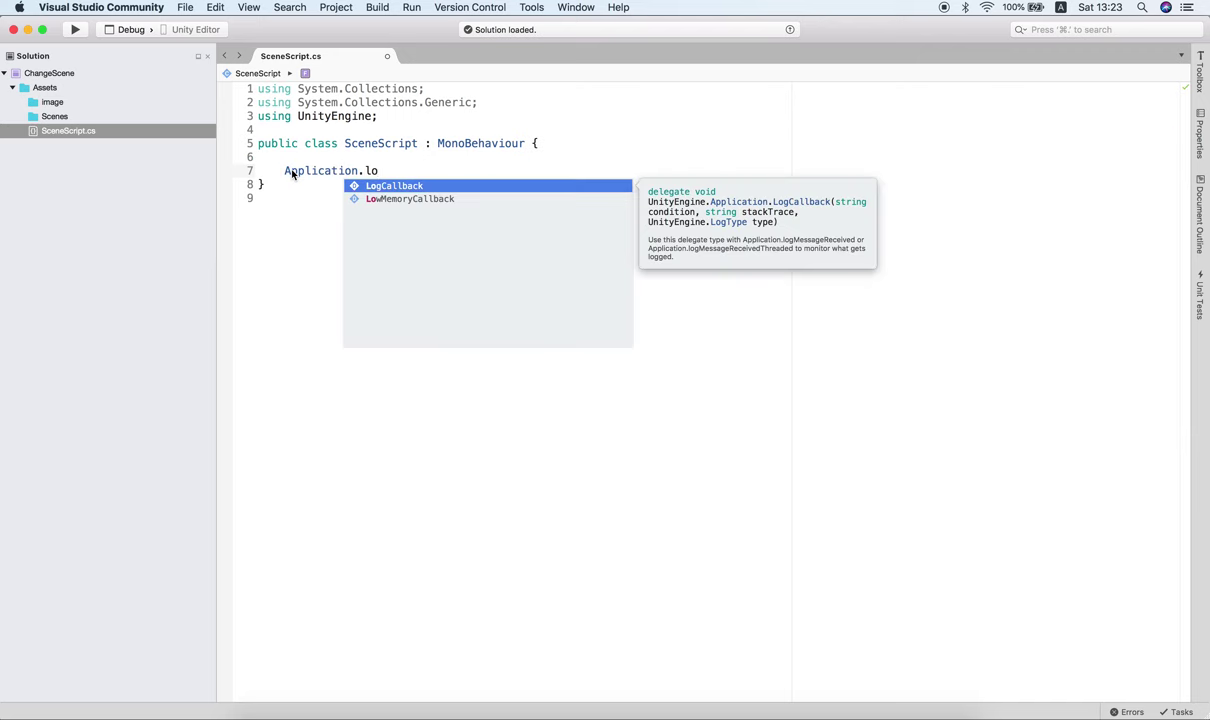
pyautogui.doubleClick(292, 174)
pyautogui.press('BackSpace')
pyautogui.press('BackSpace')
# Step: Write a Start method containing an Application.LoadLevel call
pyautogui.write('void Start')
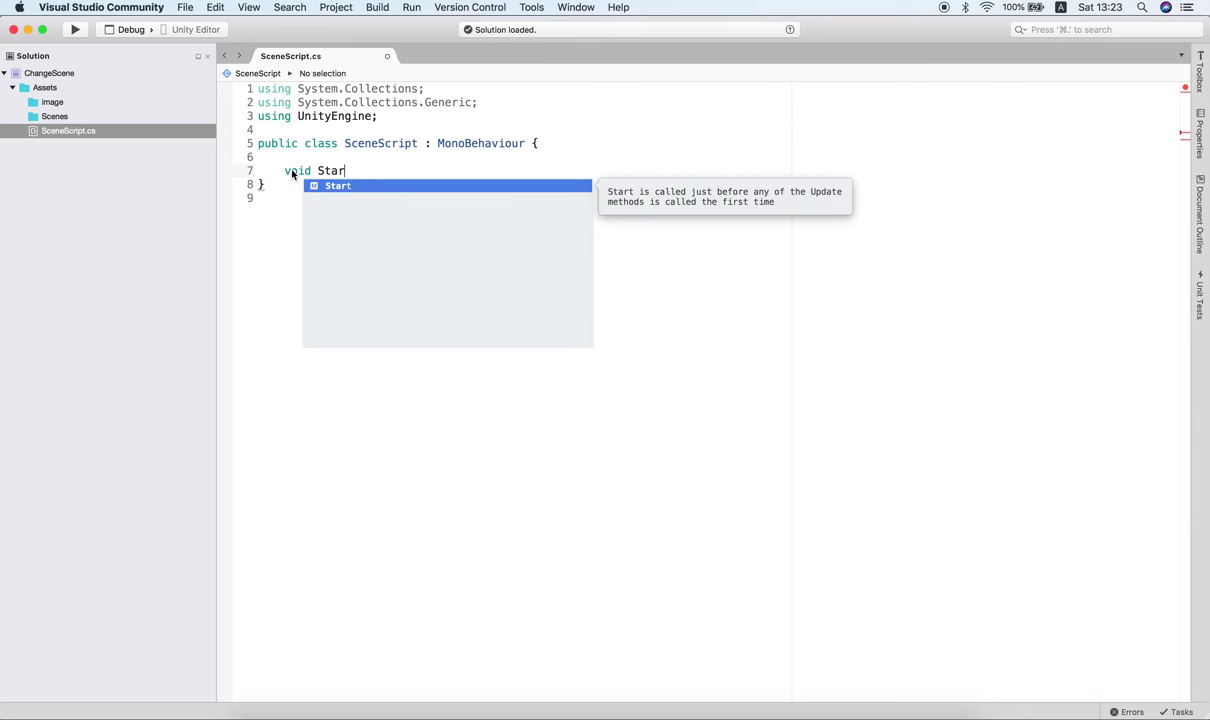
pyautogui.press('Return')
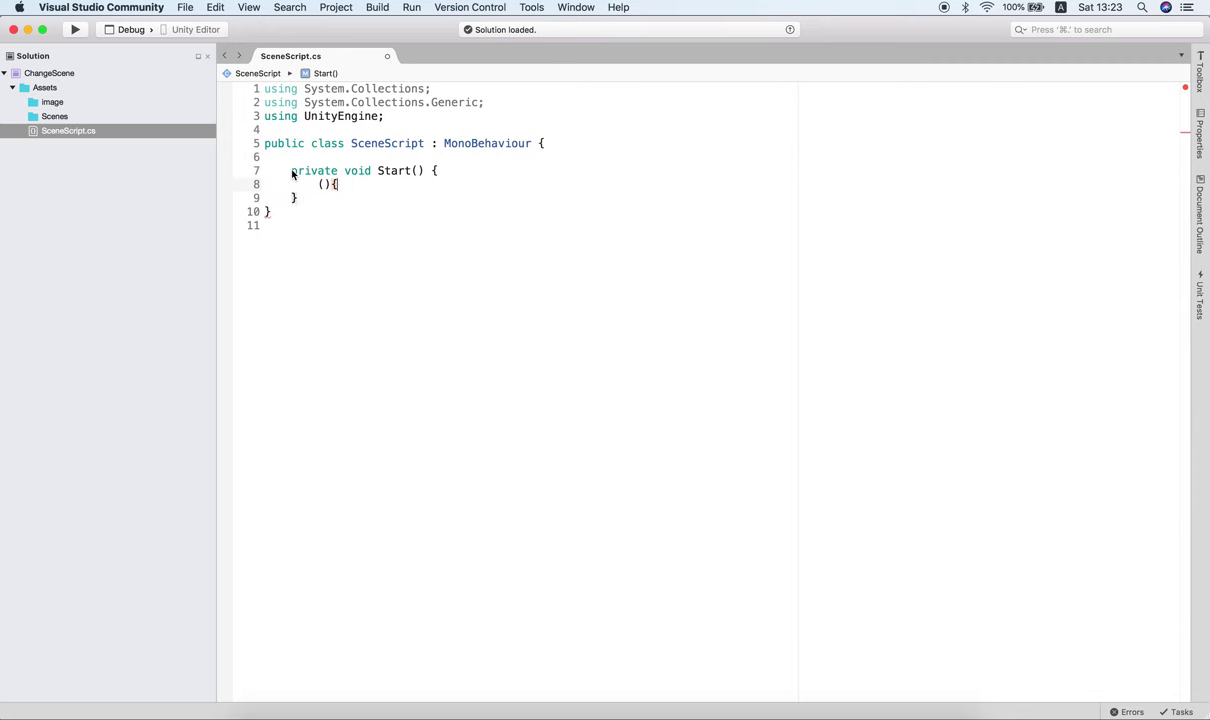
pyautogui.write('}')
pyautogui.press('Return')
pyautogui.write('Appl')
pyautogui.press('Return')
pyautogui.write('.L')
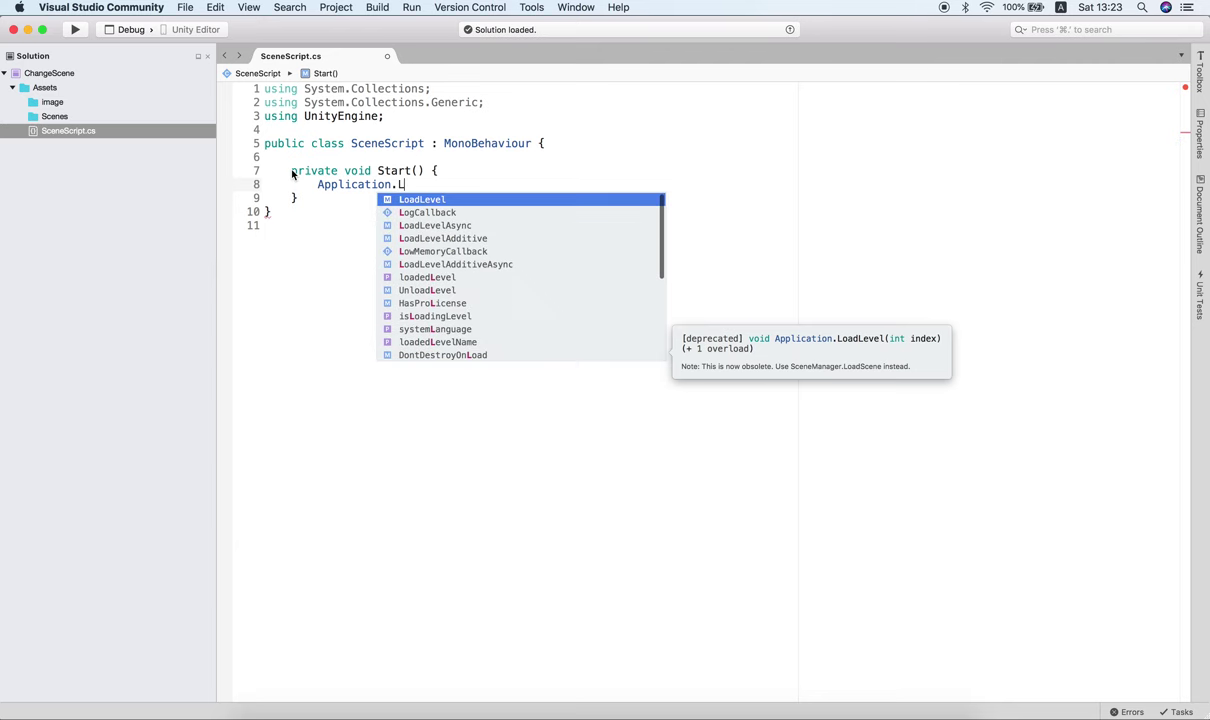
pyautogui.press('Return')
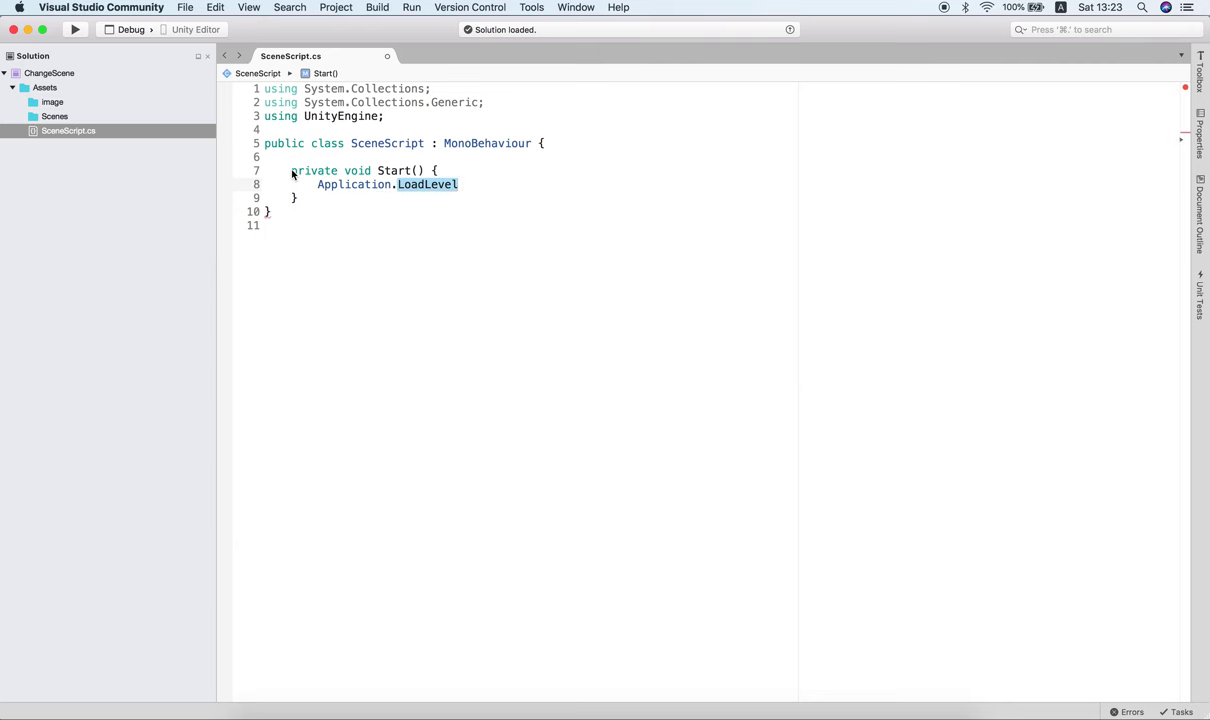
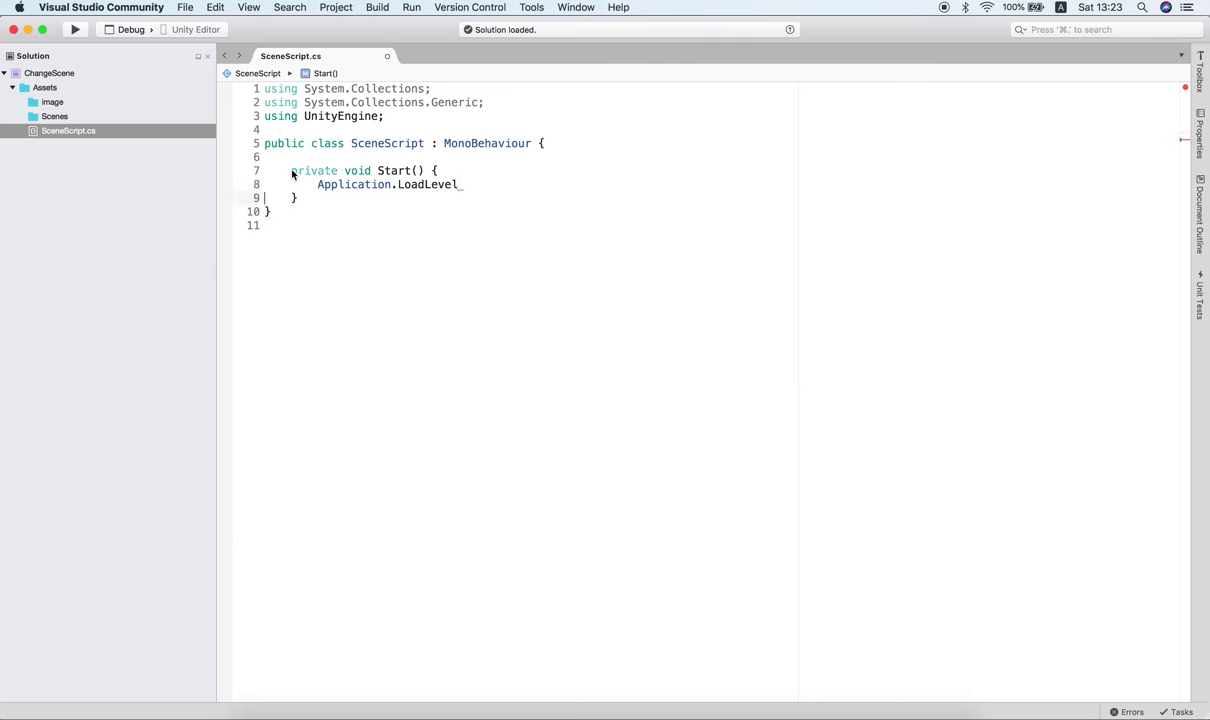
# Step: Delete the Start method and its Application.LoadLevel("Scene2") call from SceneScript.cs, then save
pyautogui.write('()')
pyautogui.write('"')
pyautogui.write('Scene2')
pyautogui.write(';')
pyautogui.press('super+Tab')
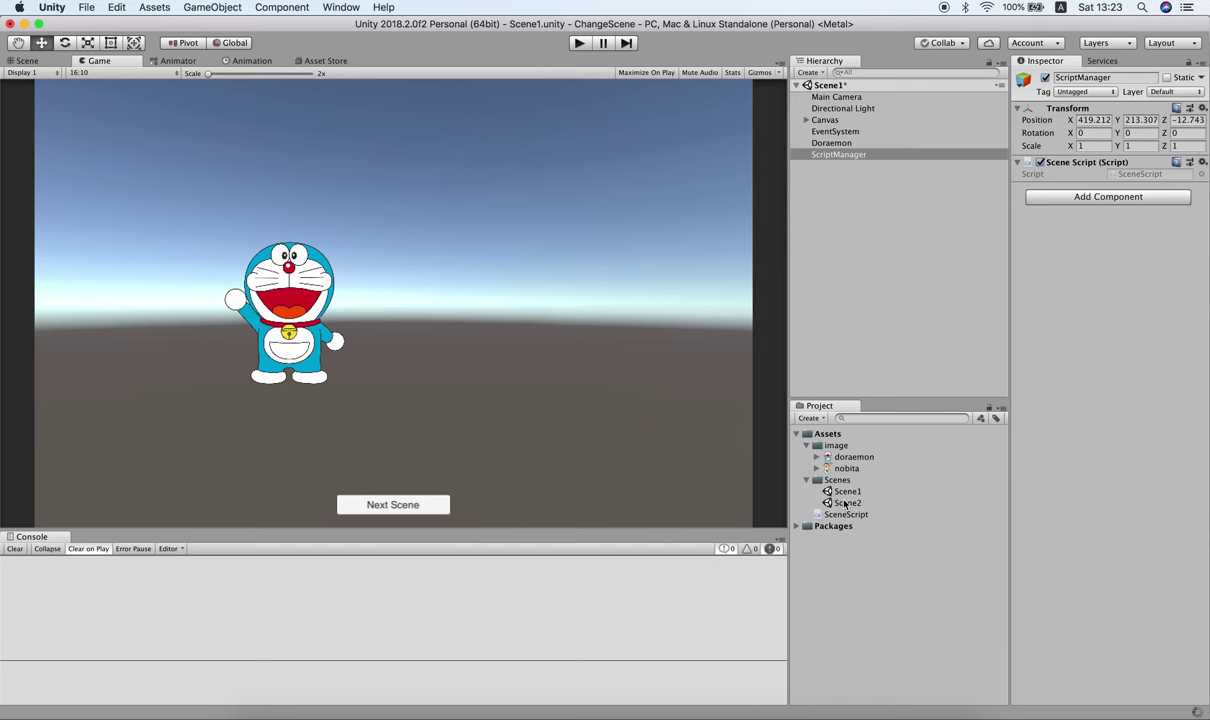
pyautogui.press('super+Tab')
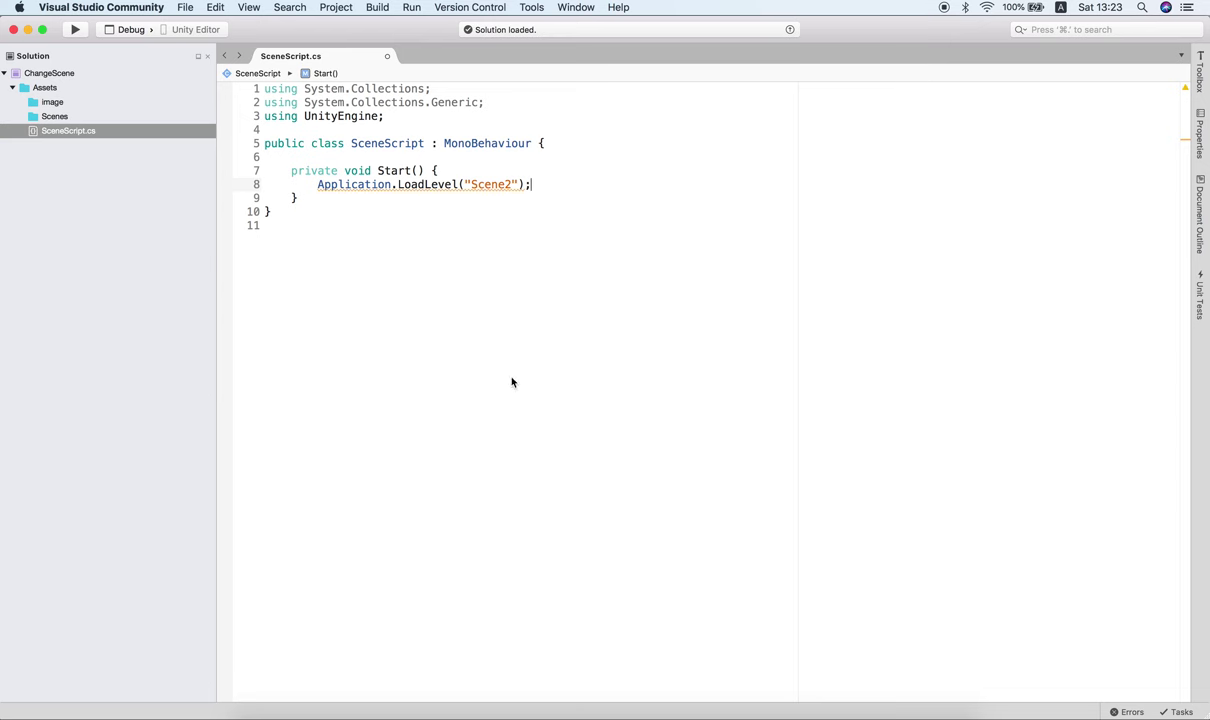
pyautogui.doubleClick(318, 185)
pyautogui.press('super+shift+Right')
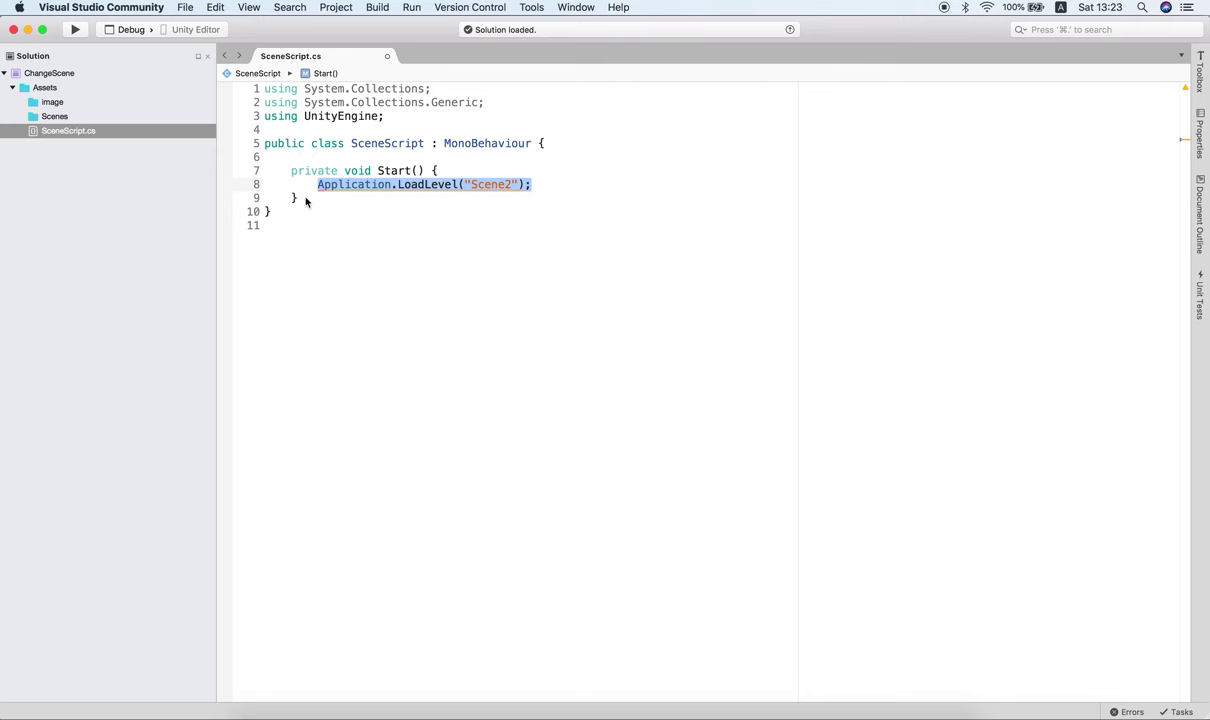
pyautogui.moveTo(299, 199); pyautogui.dragTo(297, 173)
pyautogui.press('BackSpace')
pyautogui.press('super+s')
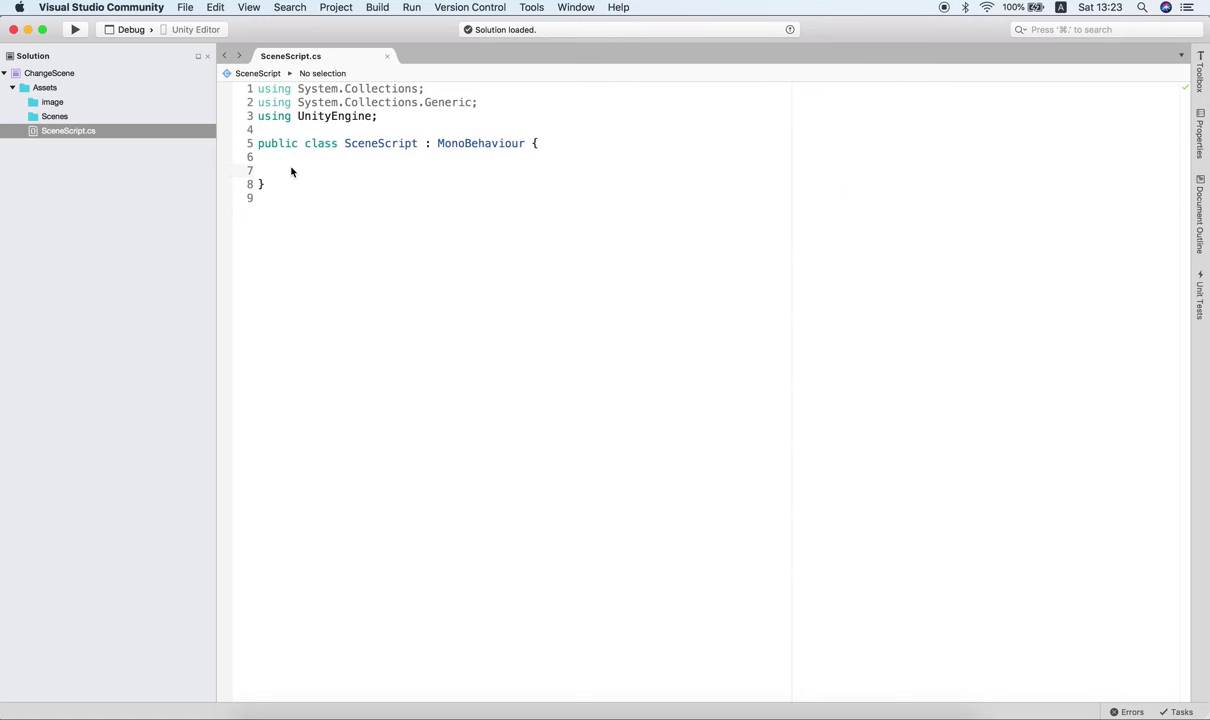
pyautogui.click(393, 118)
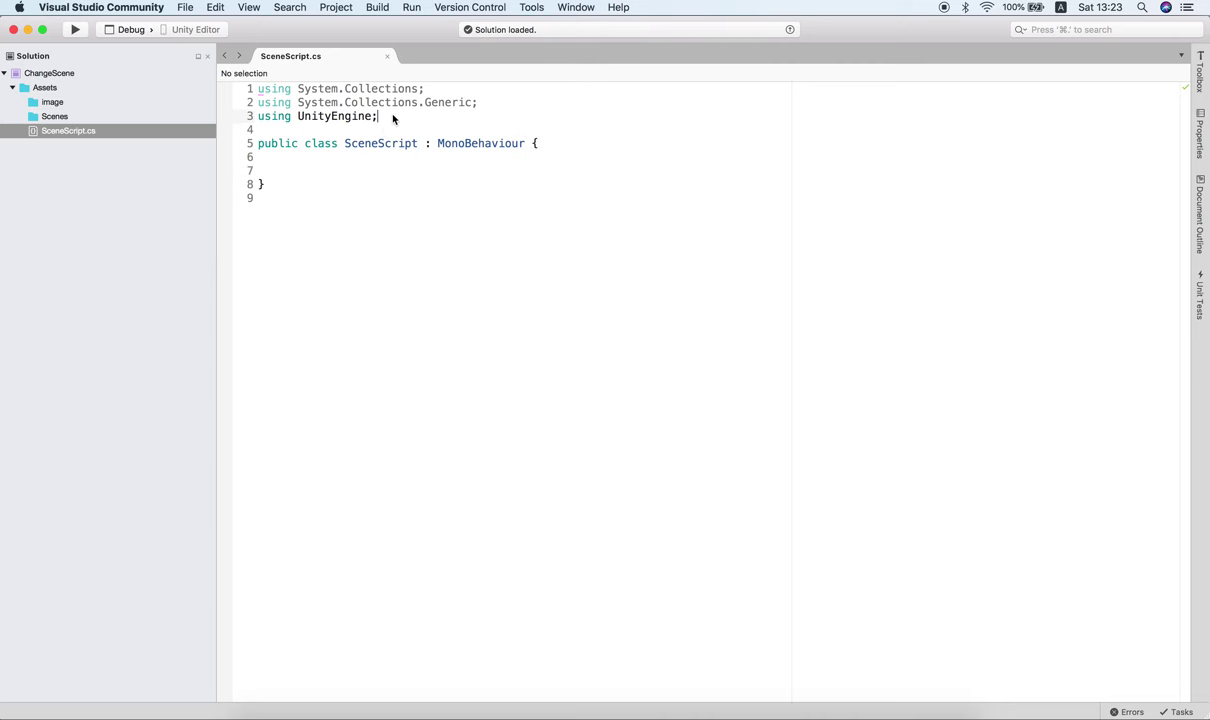
# Step: Add a 'using UnityEngine.SceneManagement;' import and begin a public void onClickNextScene method
pyautogui.press('Return')
pyautogui.write('using ')
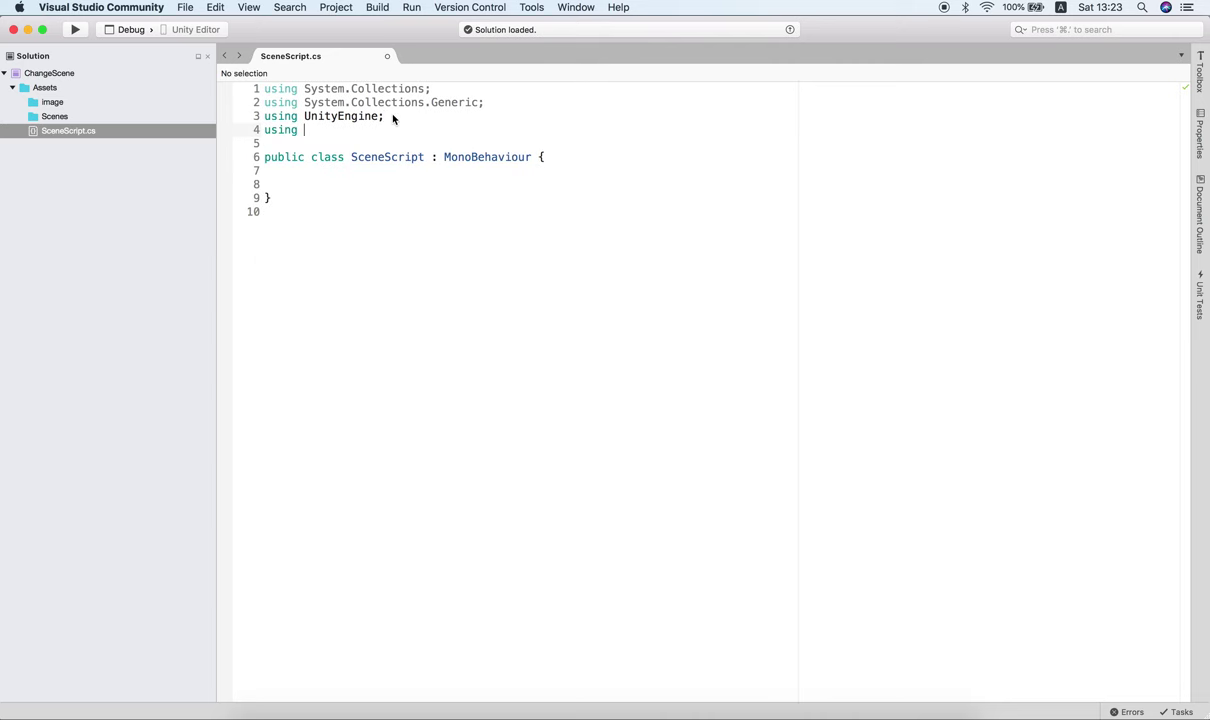
pyautogui.write('Unity')
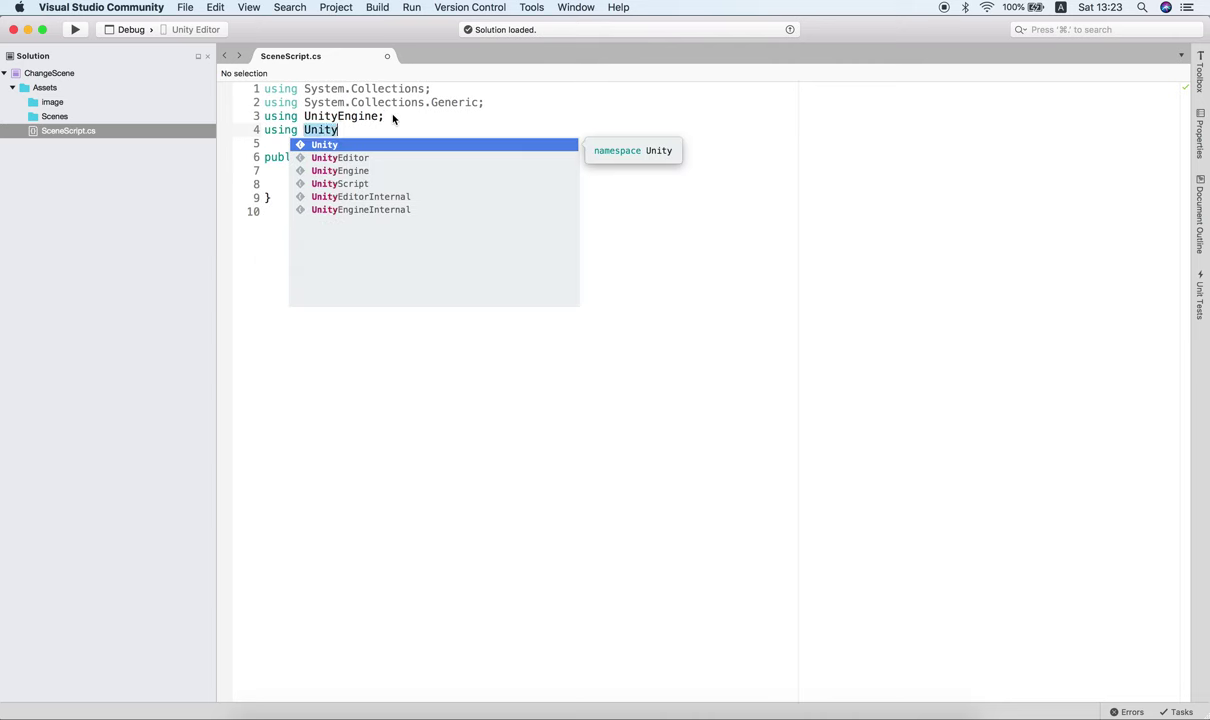
pyautogui.write('Engine.Sc')
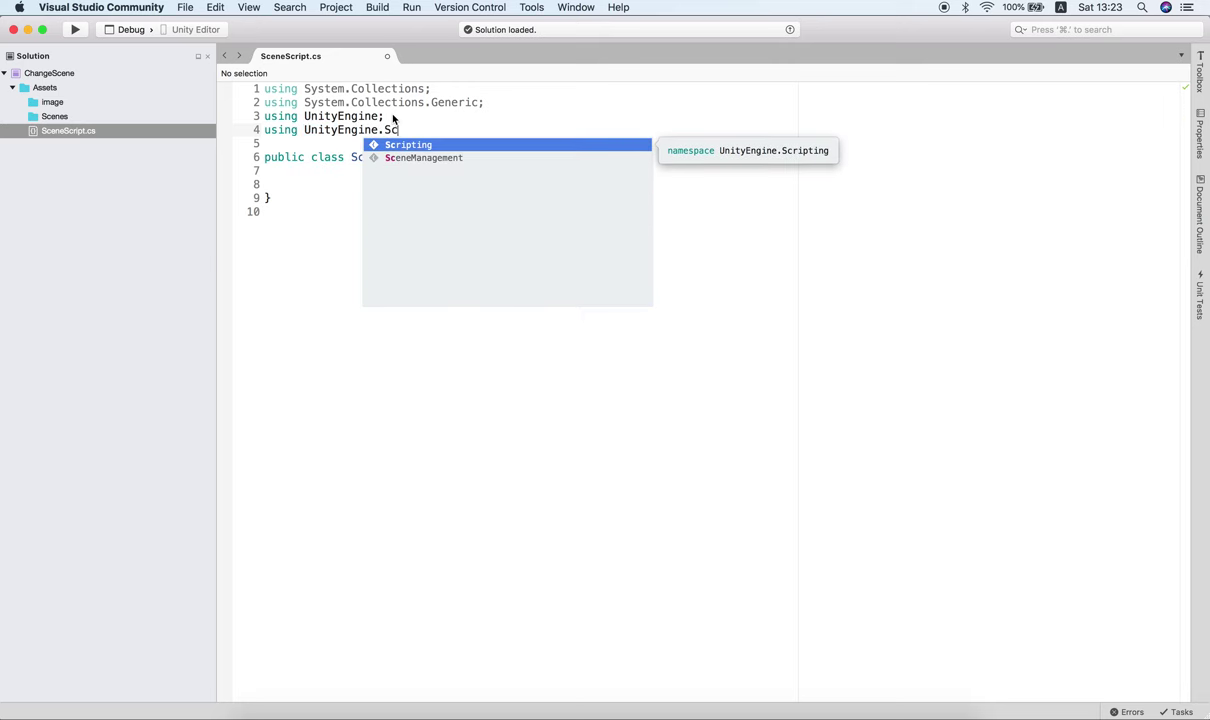
pyautogui.press('Down')
pyautogui.press('Return')
pyautogui.write(';')
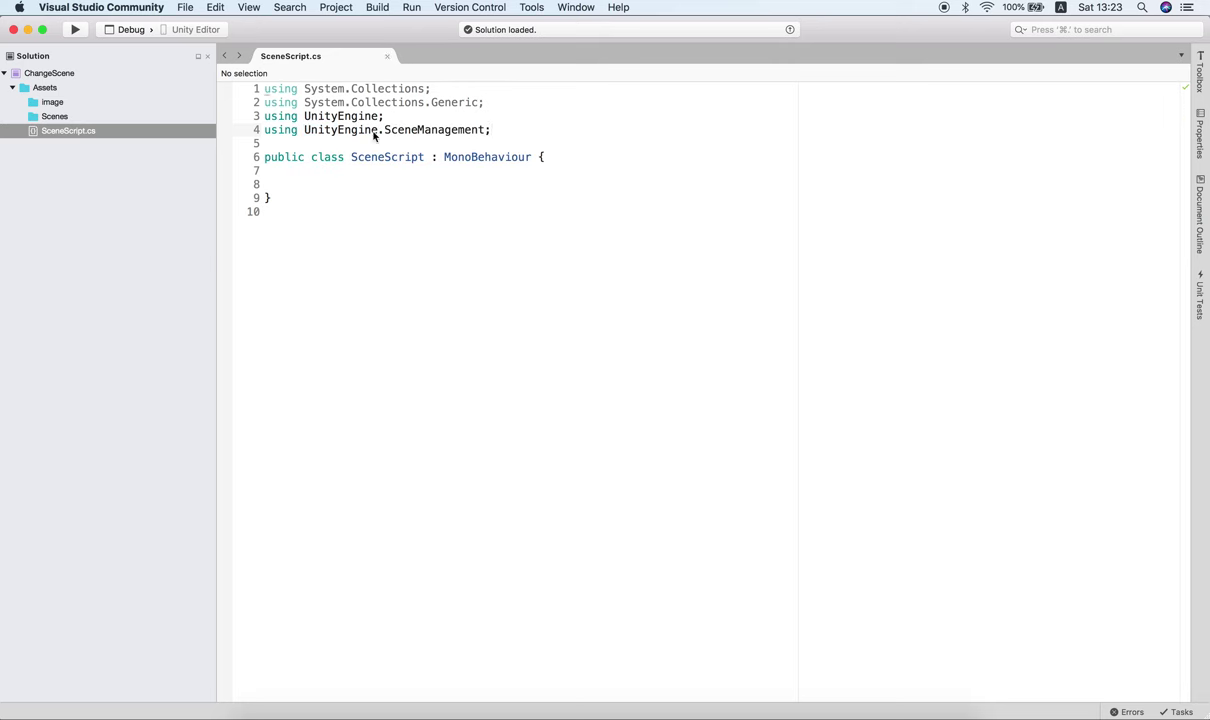
pyautogui.click(321, 187)
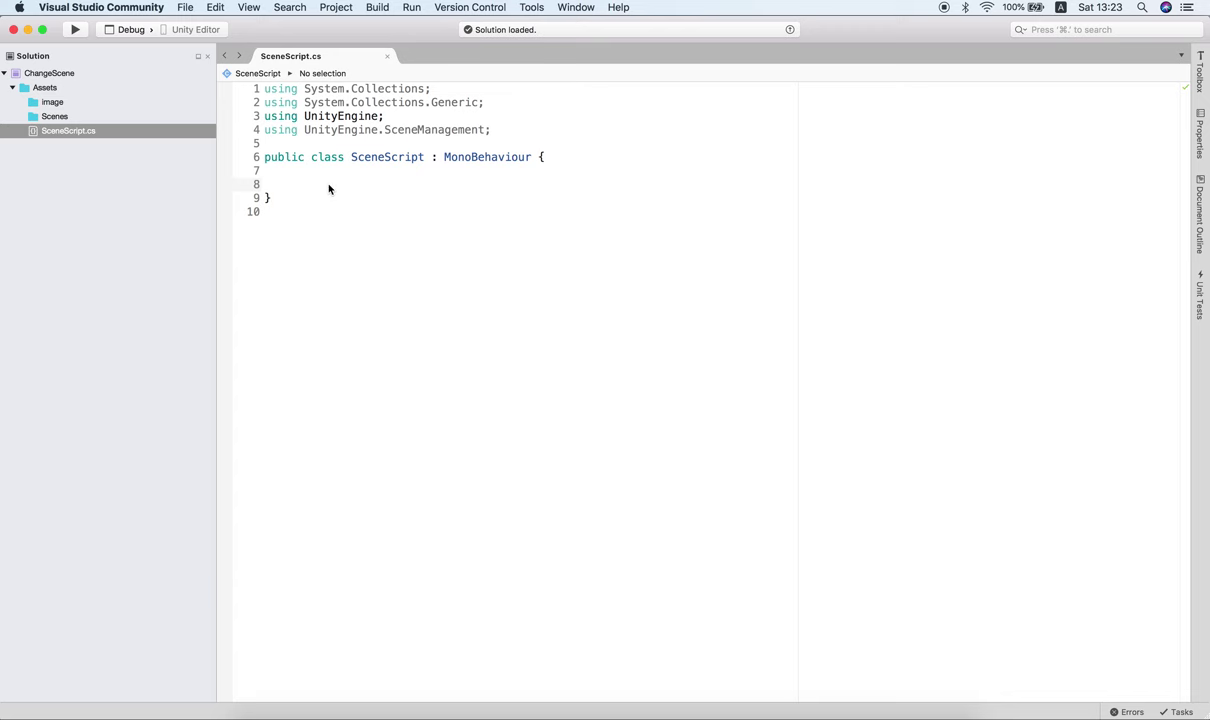
pyautogui.write('public ')
pyautogui.write('void onClickNextScene(){')
# Step: Give onClickNextScene a body that calls SceneManager.LoadScene("Scene2")
pyautogui.press('Return')
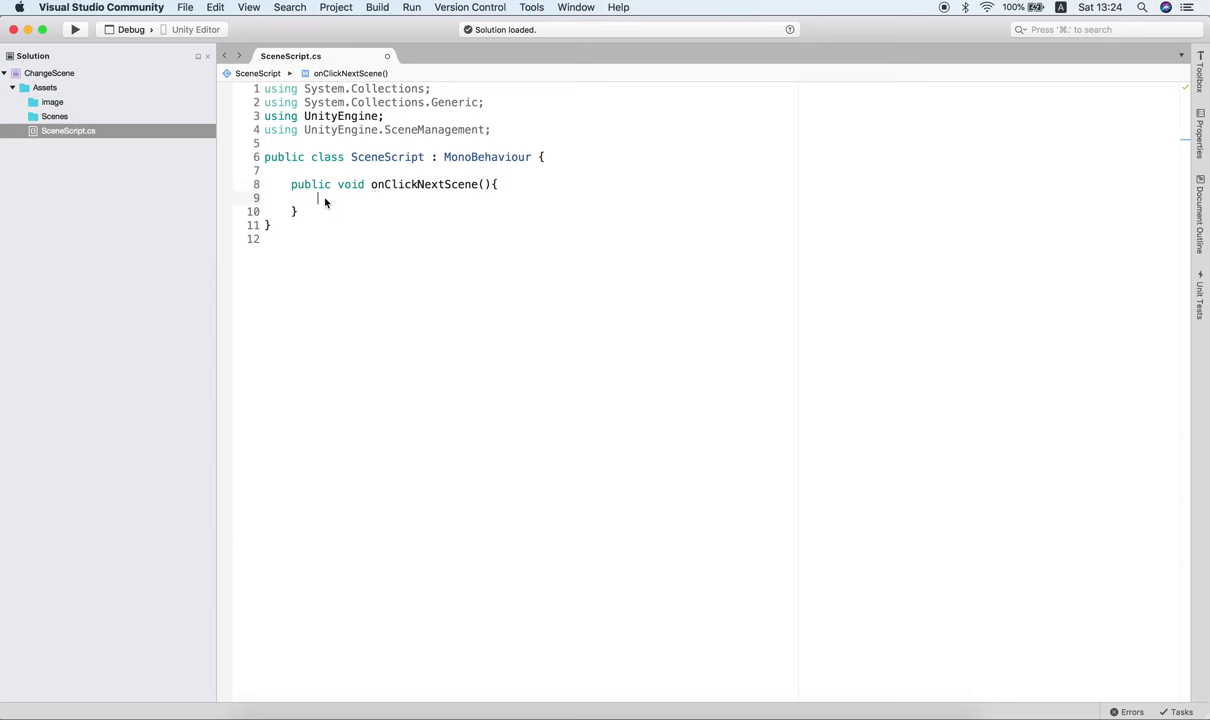
pyautogui.moveTo(318, 192)
pyautogui.write('SCe')
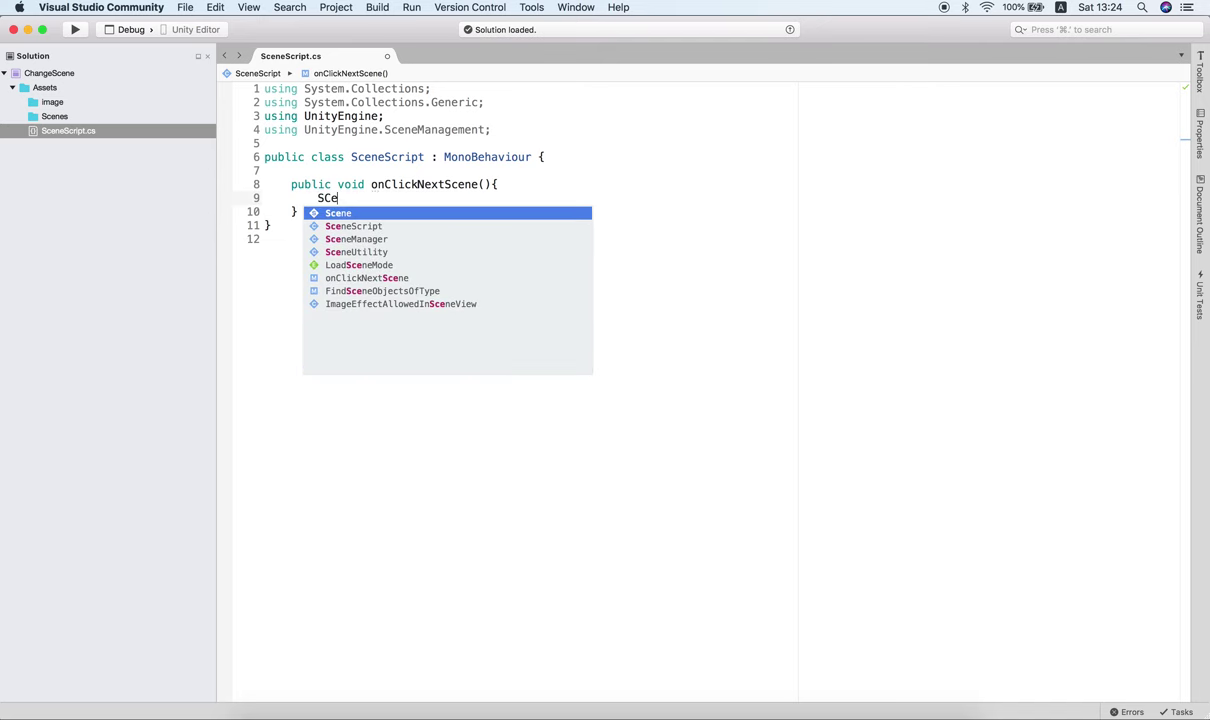
pyautogui.press('Down')
pyautogui.press('Down')
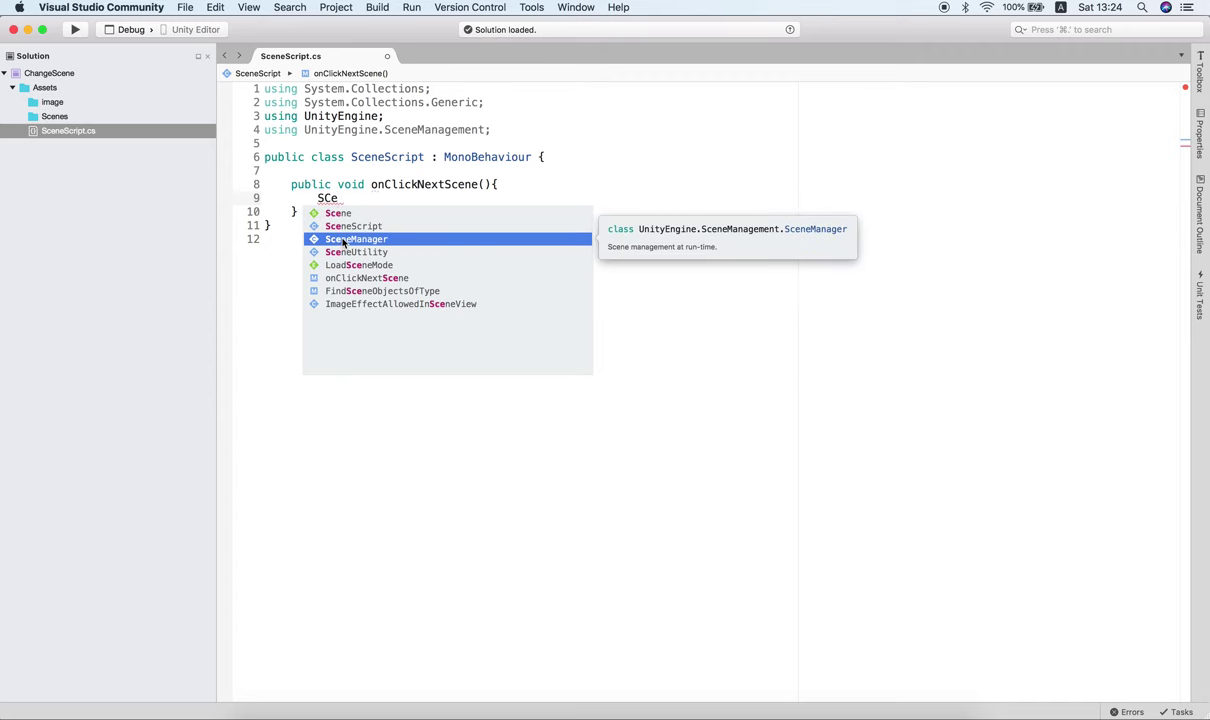
pyautogui.press('Down')
pyautogui.press('Down')
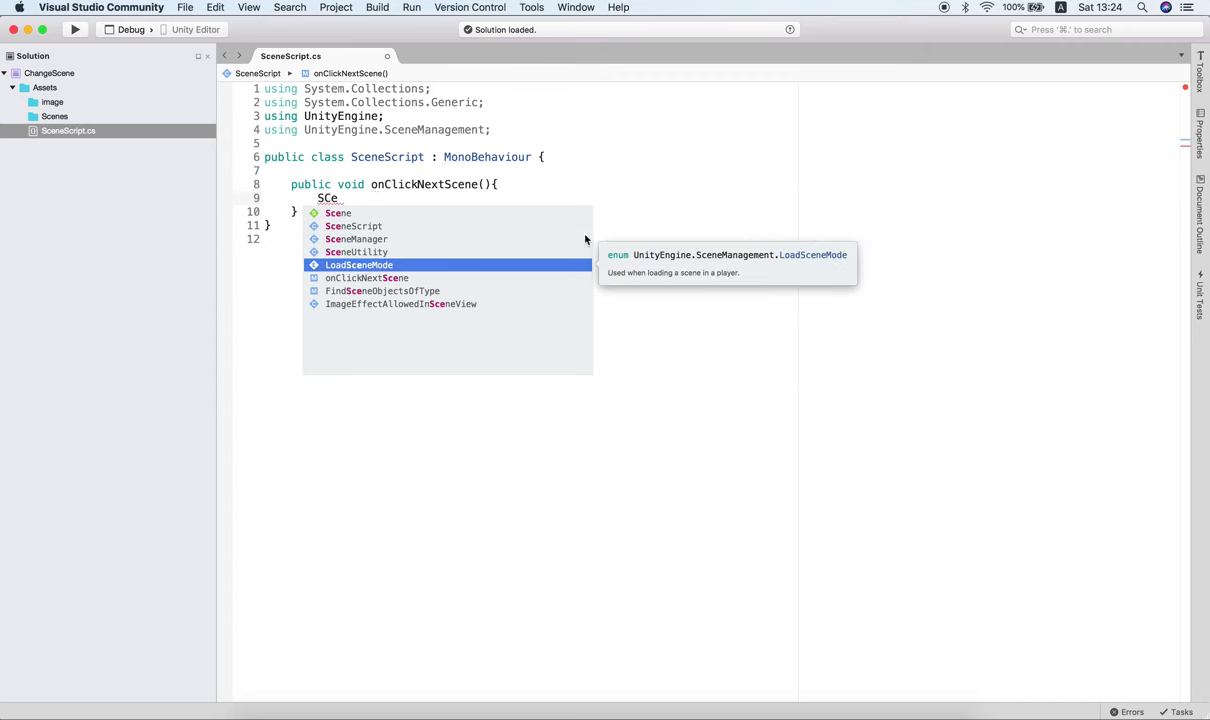
pyautogui.press('Up')
pyautogui.press('Up')
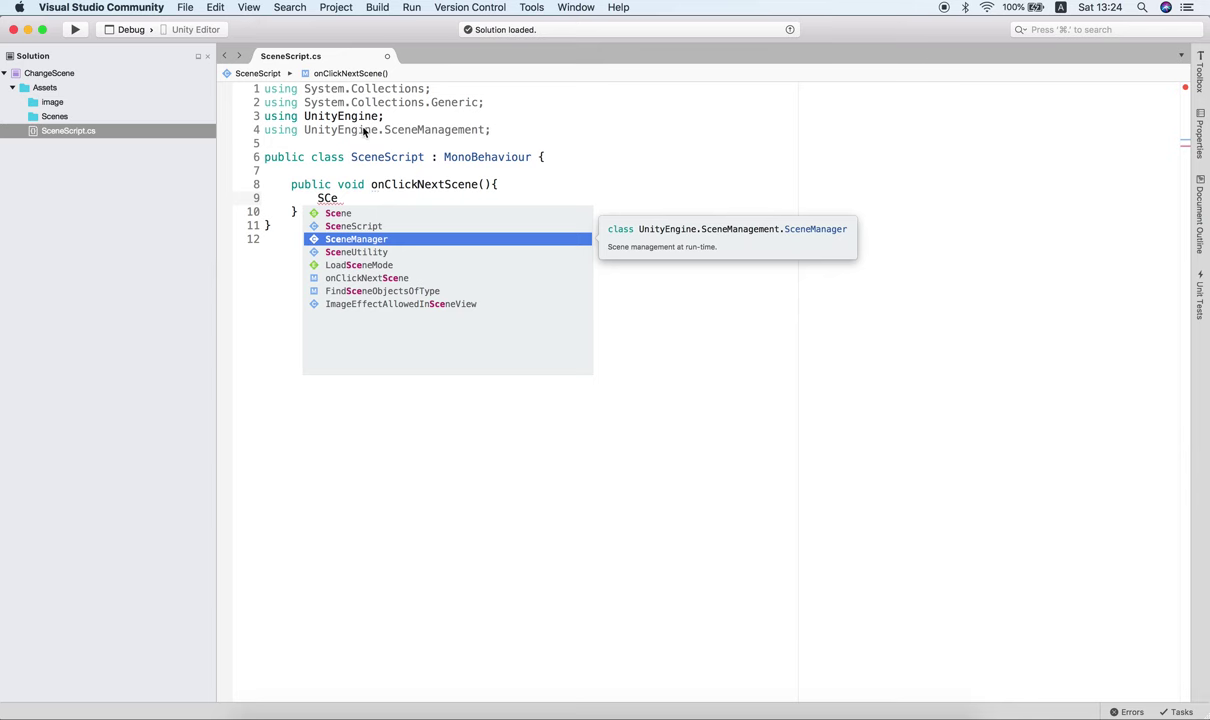
pyautogui.click(459, 242)
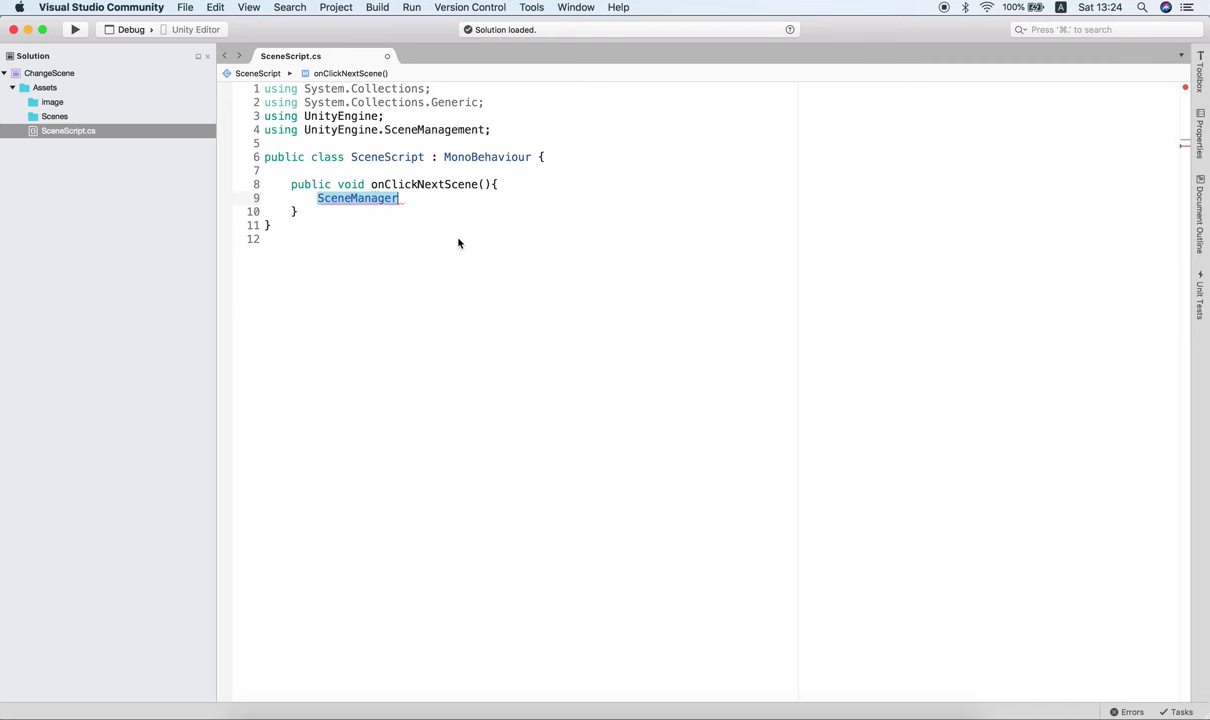
pyautogui.write('.Lo')
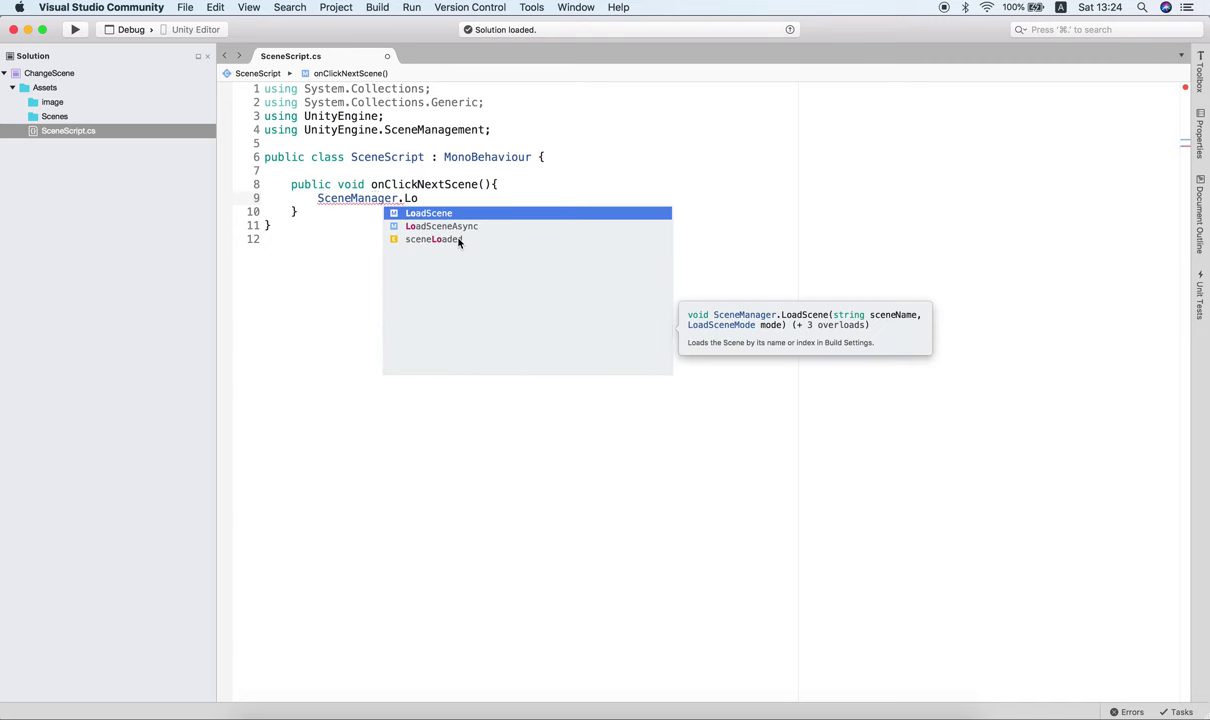
pyautogui.press('Return')
pyautogui.write('("Scene2");')
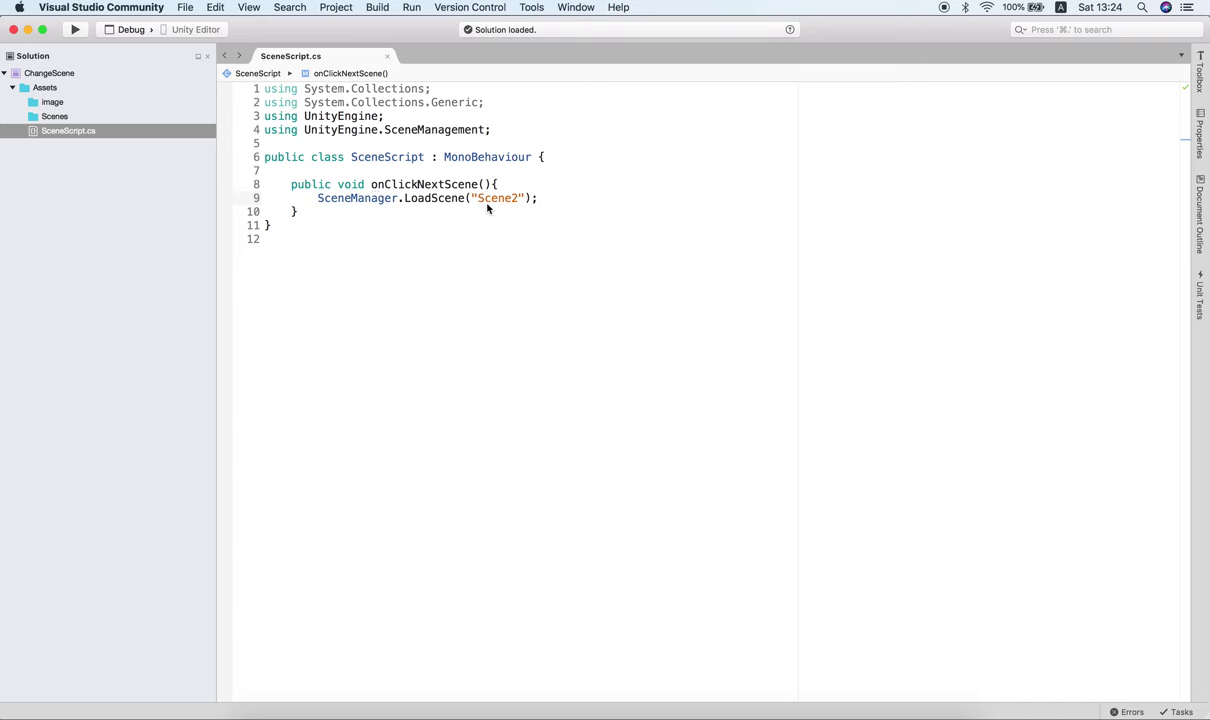
pyautogui.press('super+Tab')
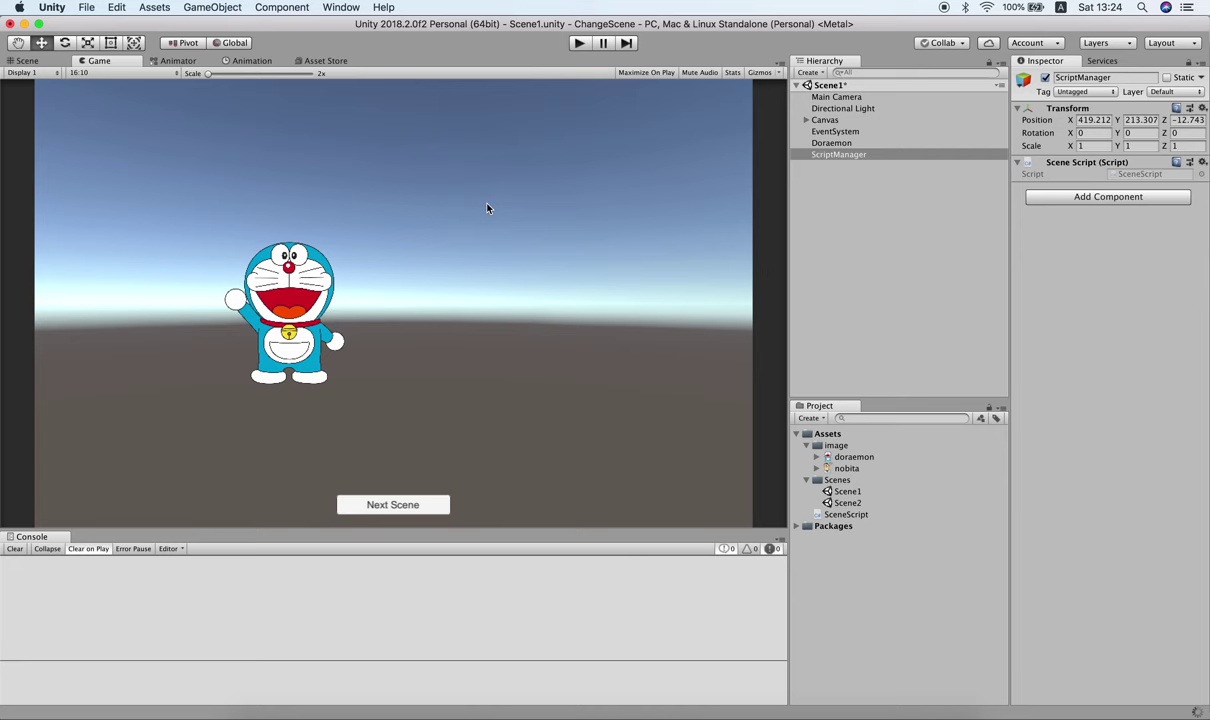
# Step: Make the Canvas Button's On Click call ScriptManager's SceneScript.onClickNextScene, and save Scene1
pyautogui.click(806, 120)
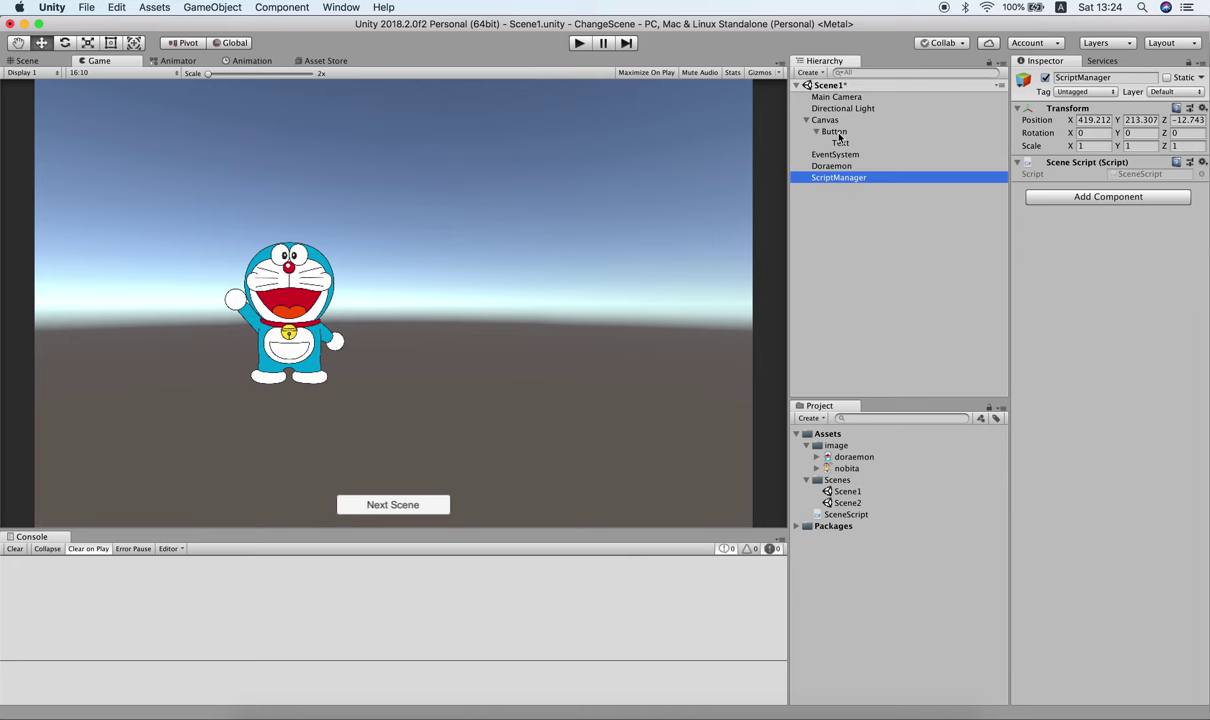
pyautogui.click(834, 131)
pyautogui.scroll(-3, 1113, 388)
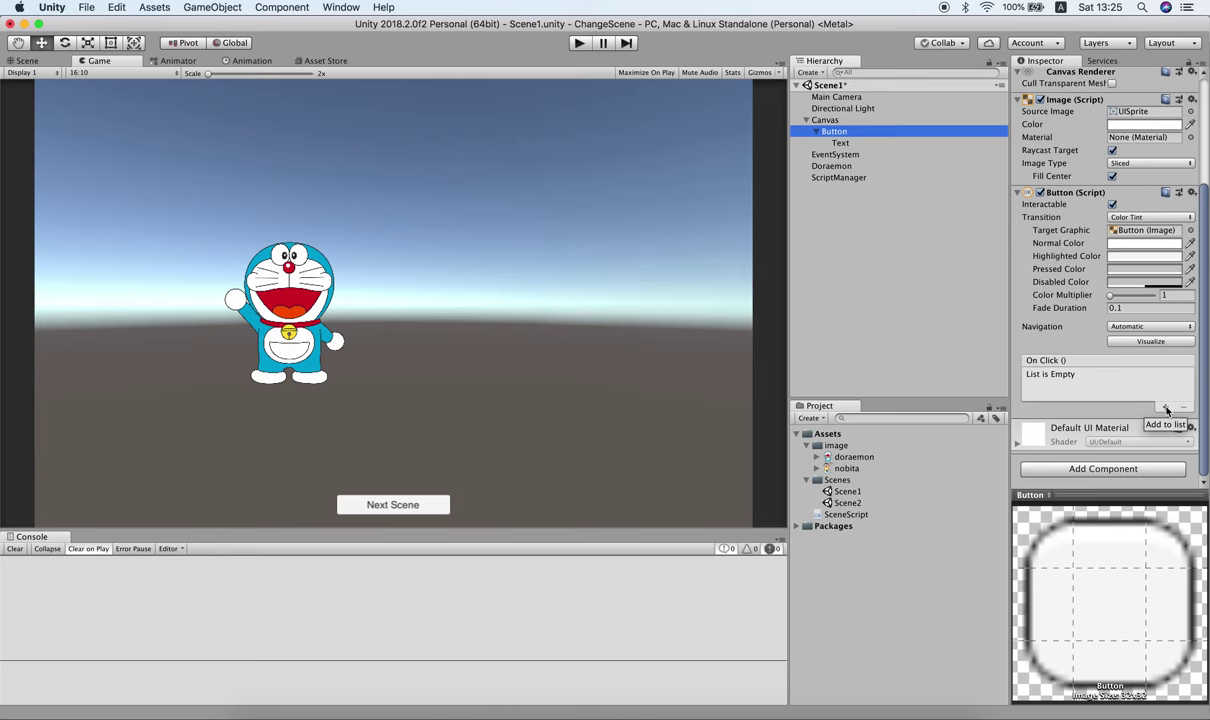
pyautogui.click(1166, 409)
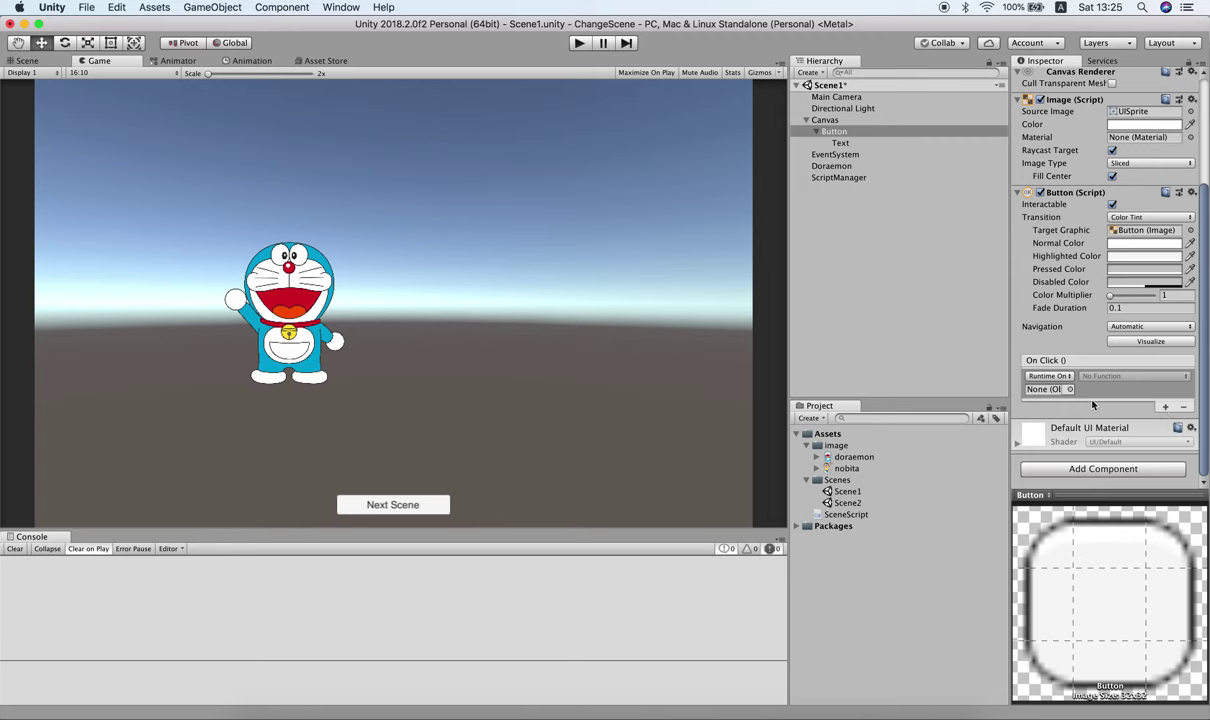
pyautogui.moveTo(848, 181); pyautogui.dragTo(1046, 393)
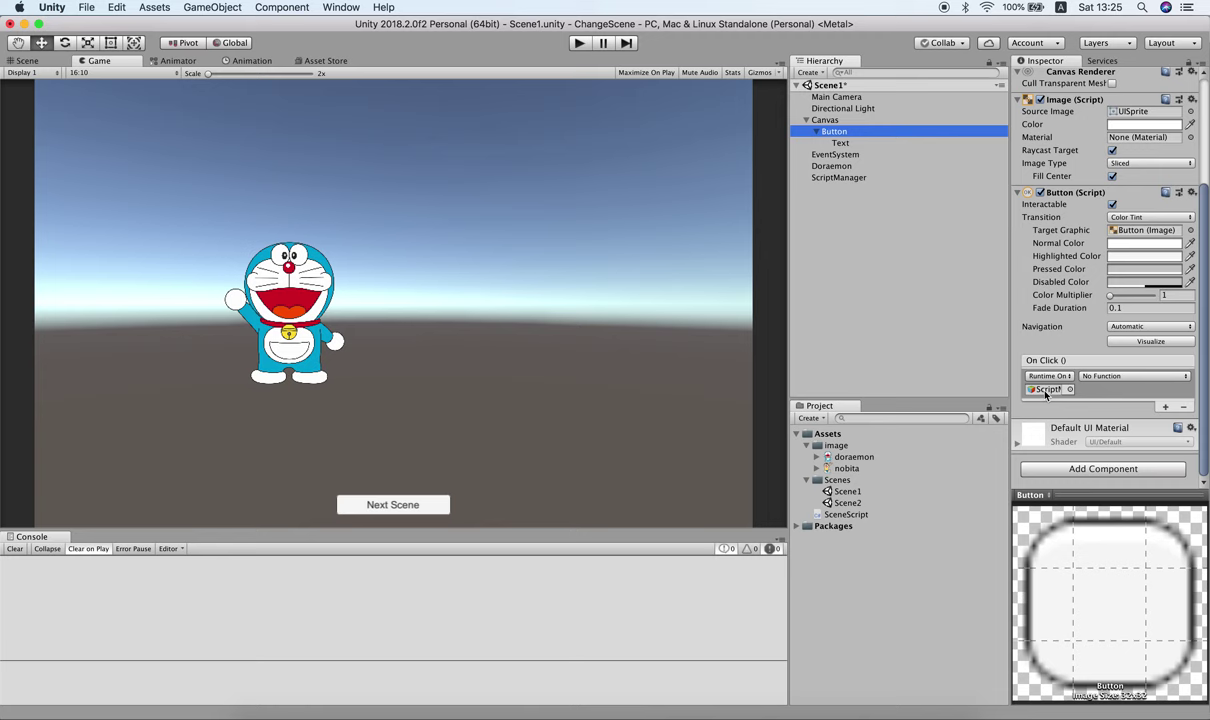
pyautogui.click(1100, 376)
pyautogui.moveTo(1104, 434)
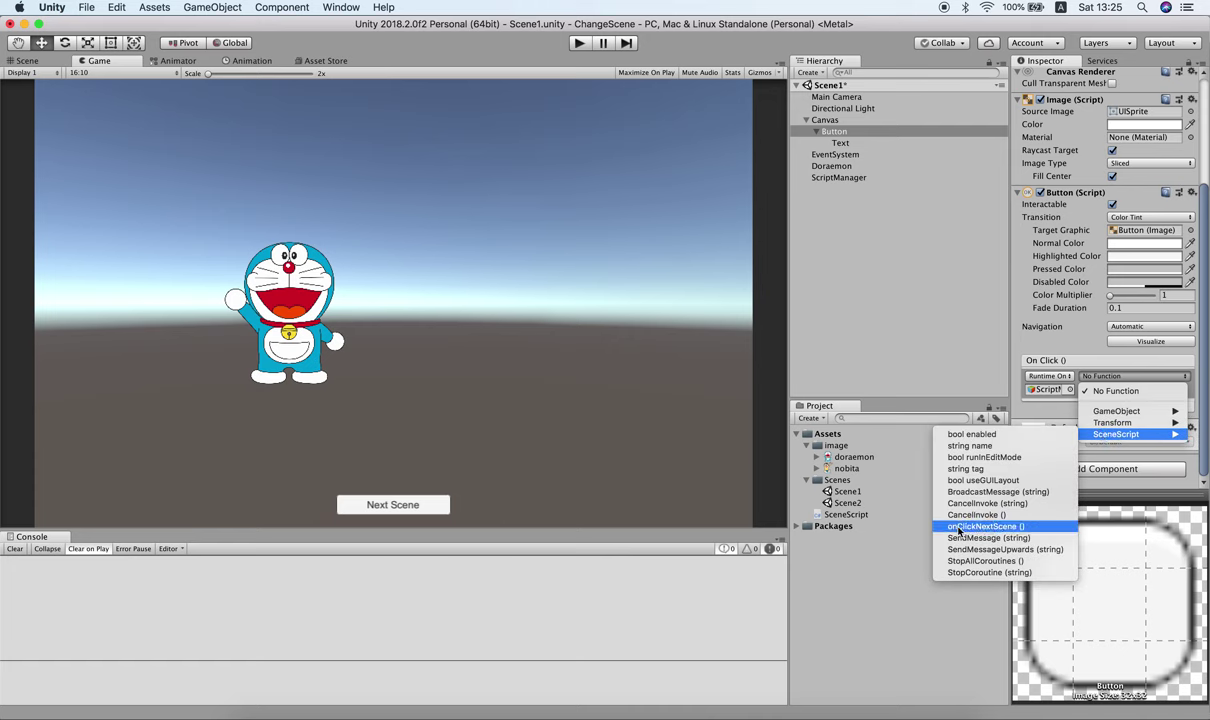
pyautogui.click(992, 527)
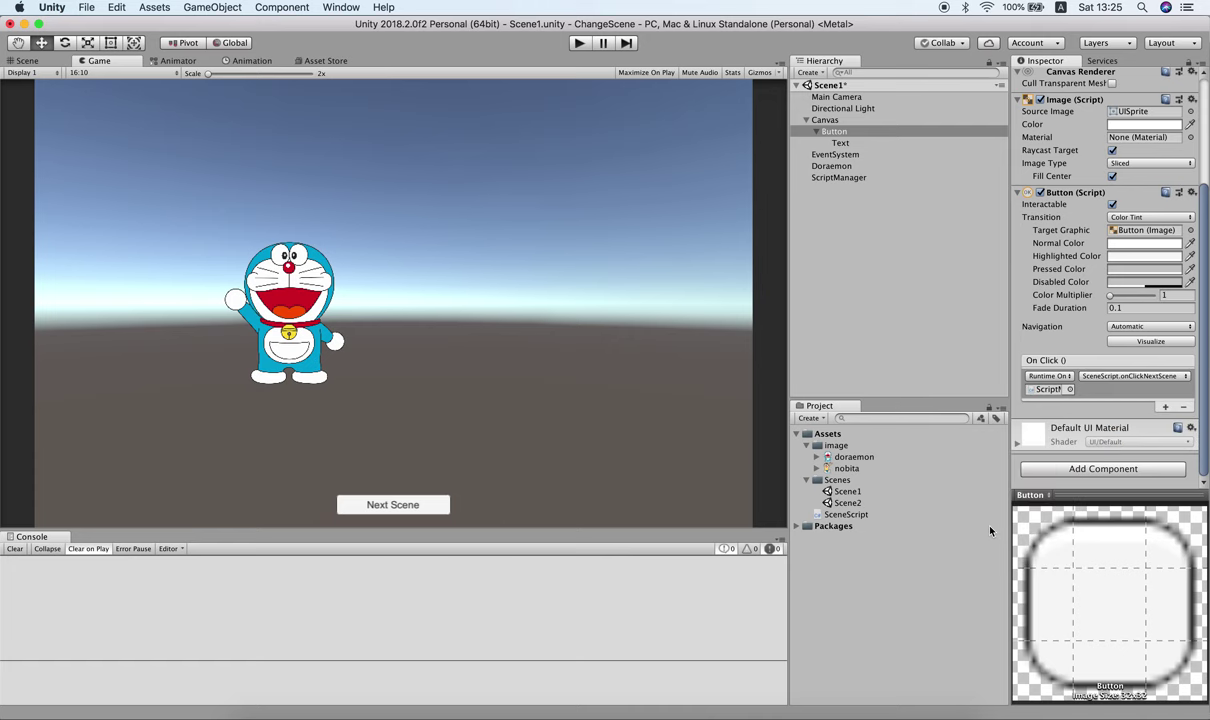
pyautogui.click(907, 311)
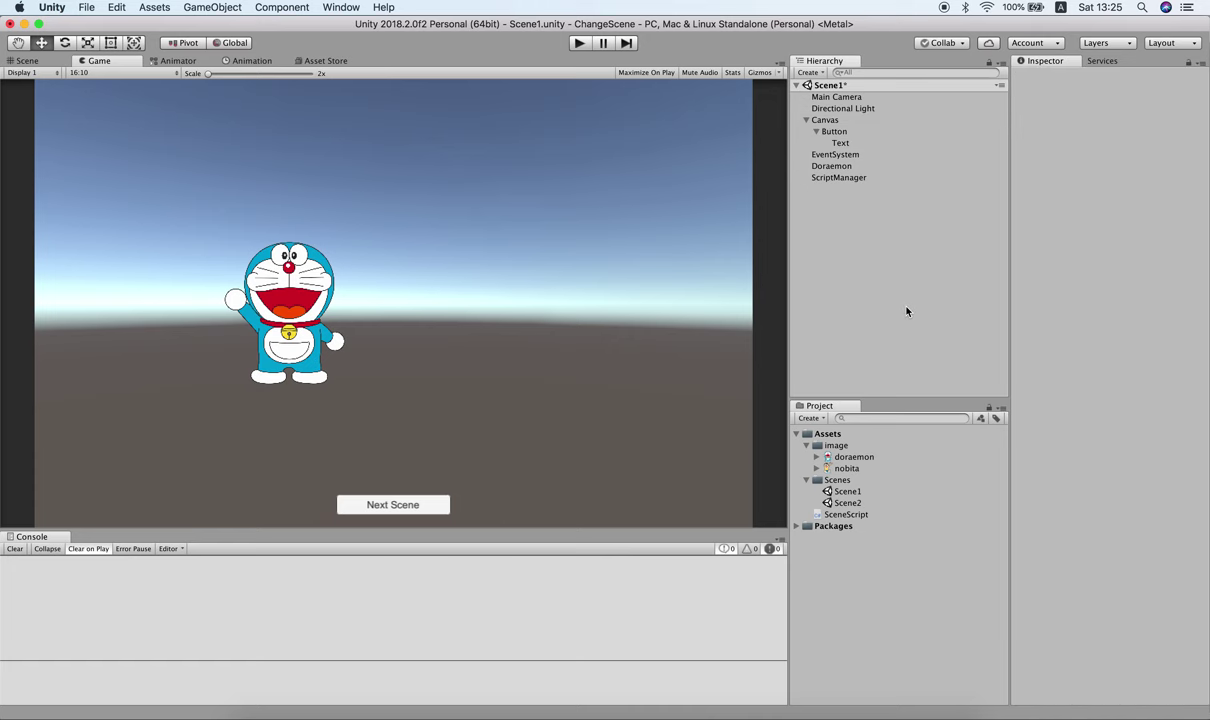
pyautogui.press('super+s')
# Step: Test Next Scene in Play mode, which logs an error that Scene2 isn't in build settings
pyautogui.press('super+p')
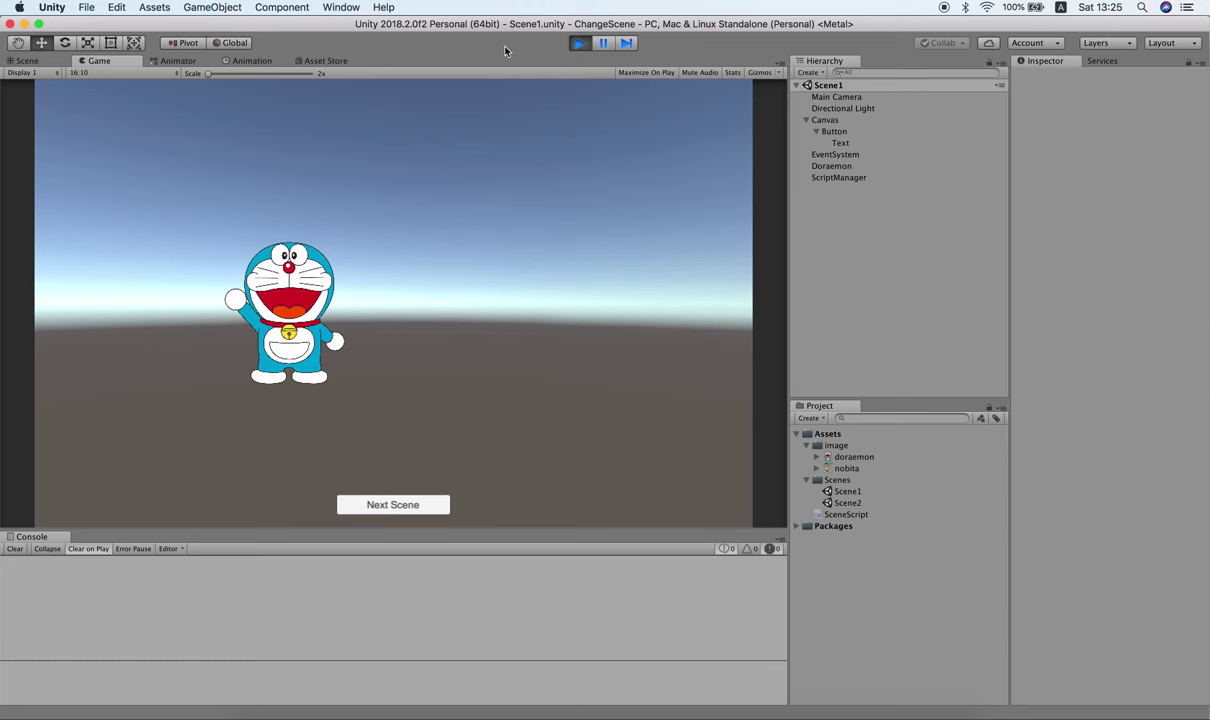
pyautogui.click(391, 506)
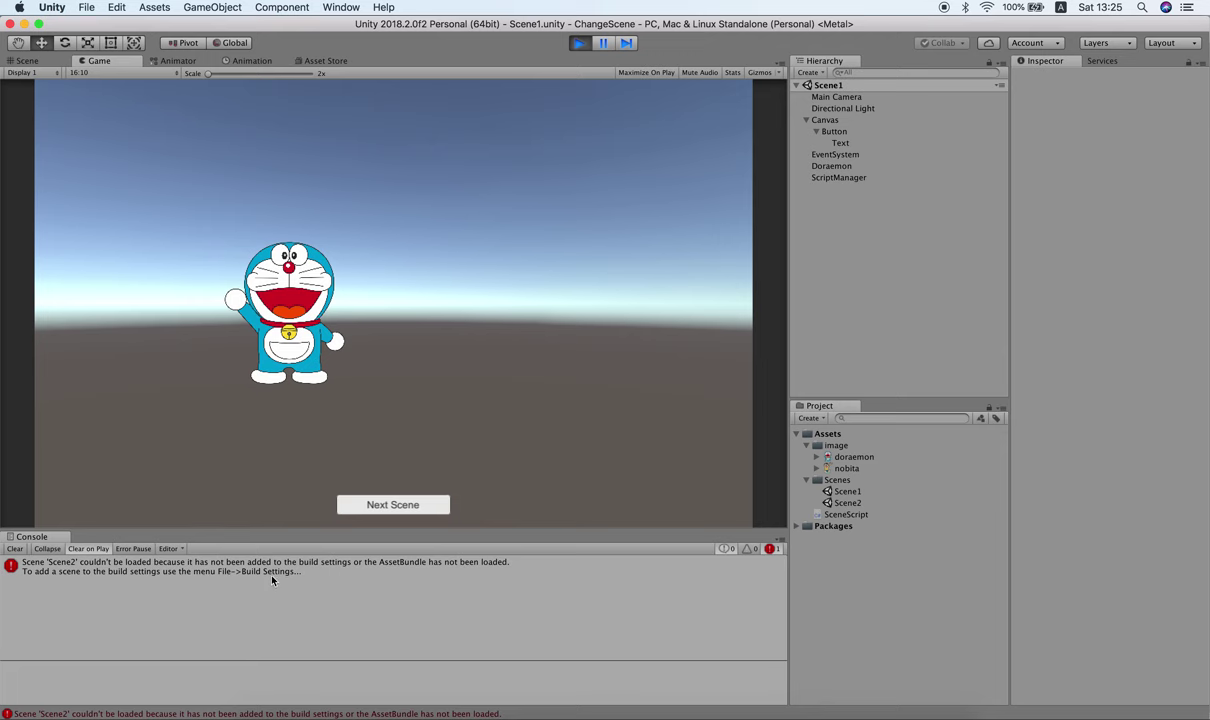
pyautogui.click(580, 43)
pyautogui.click(89, 8)
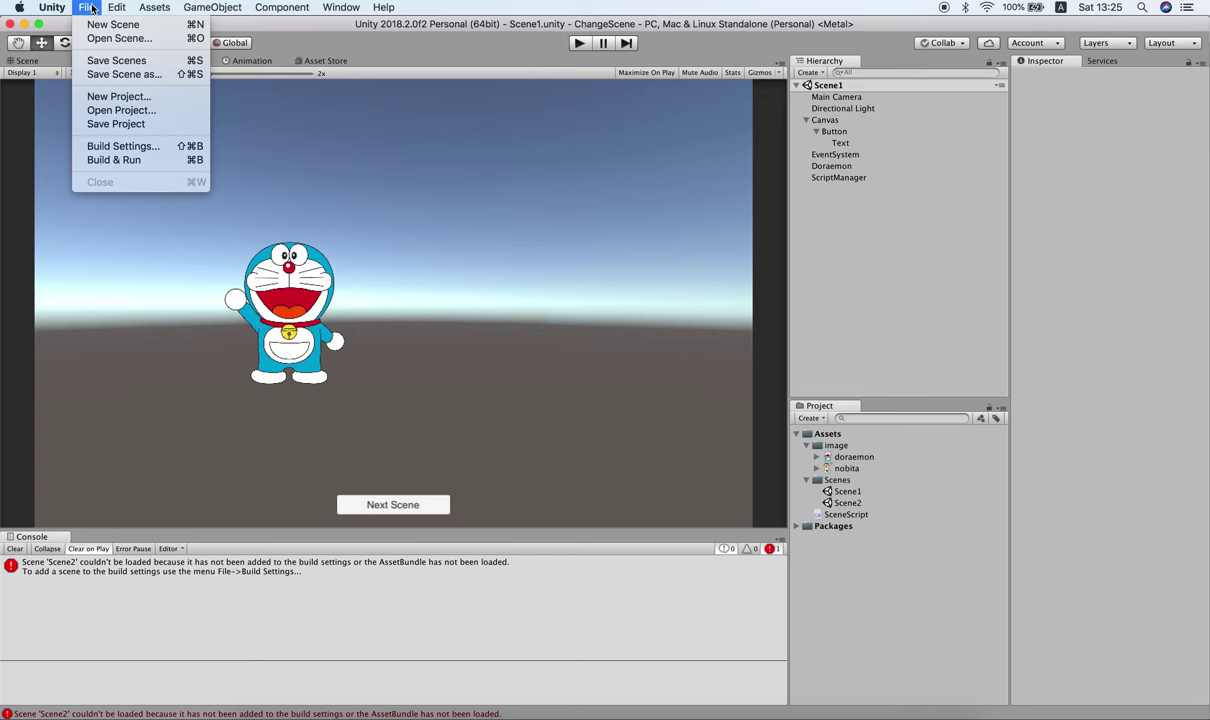
# Step: Add Scene2 to Scenes In Build next to Scene1, then close Build Settings
pyautogui.click(138, 152)
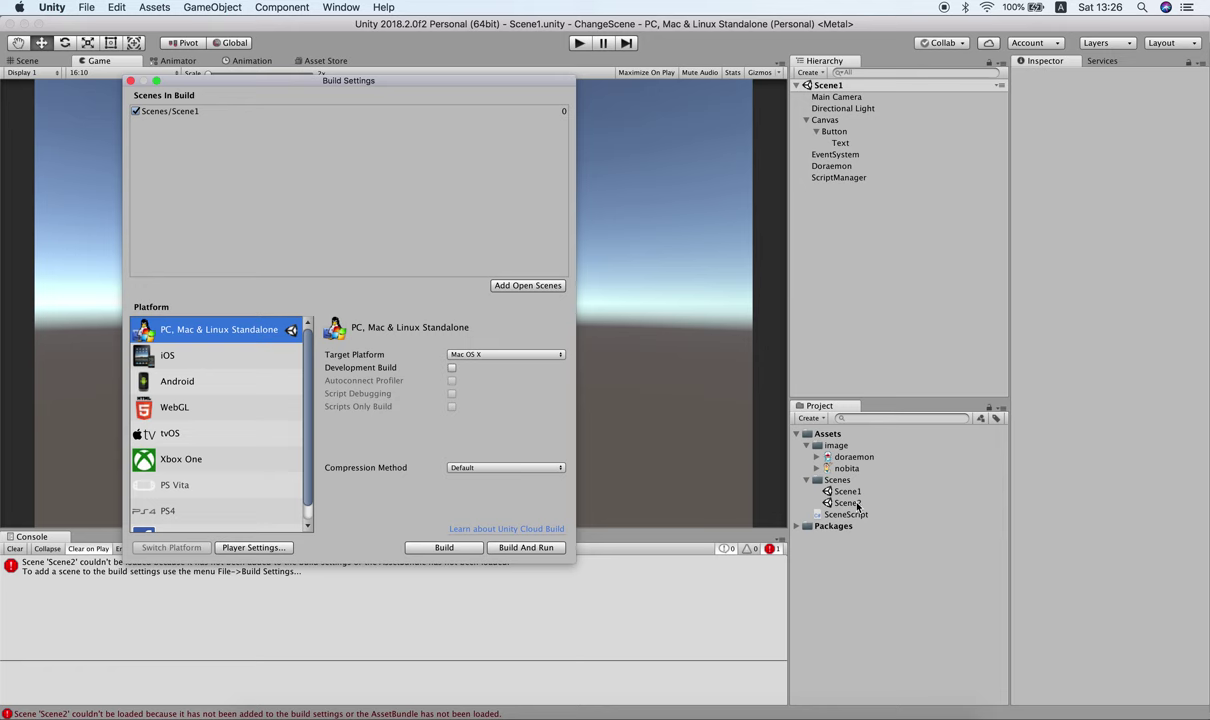
pyautogui.moveTo(857, 505); pyautogui.dragTo(327, 214)
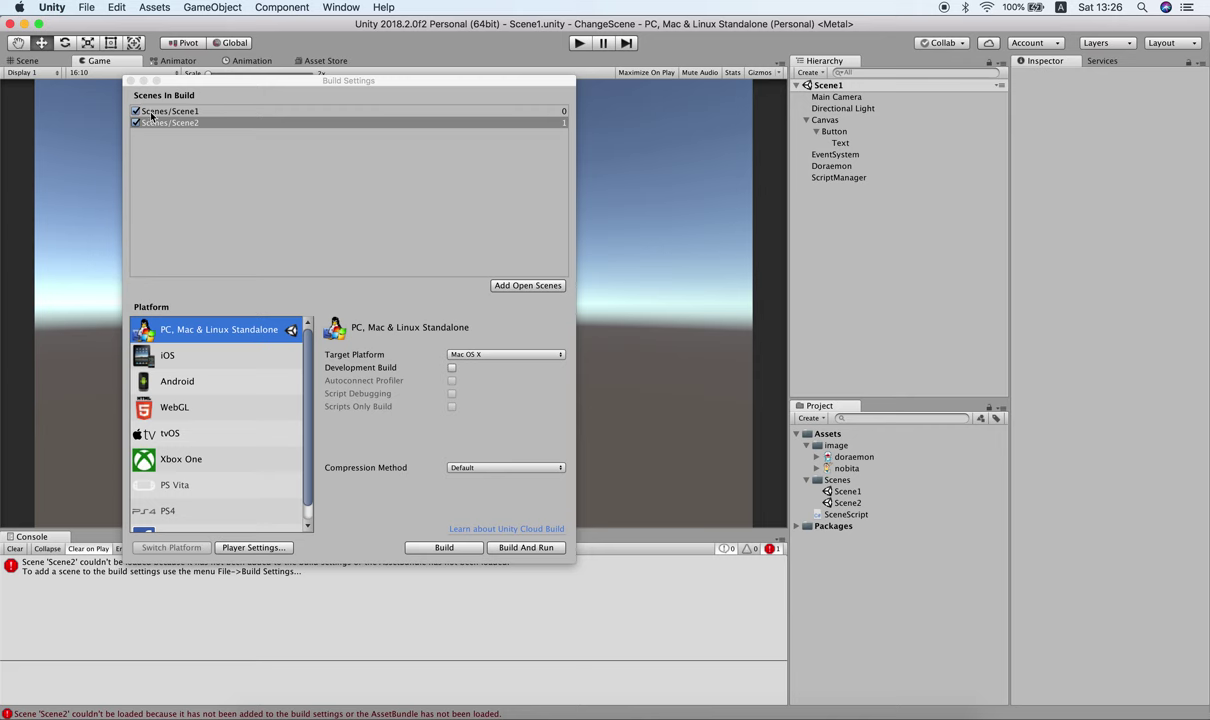
pyautogui.click(131, 81)
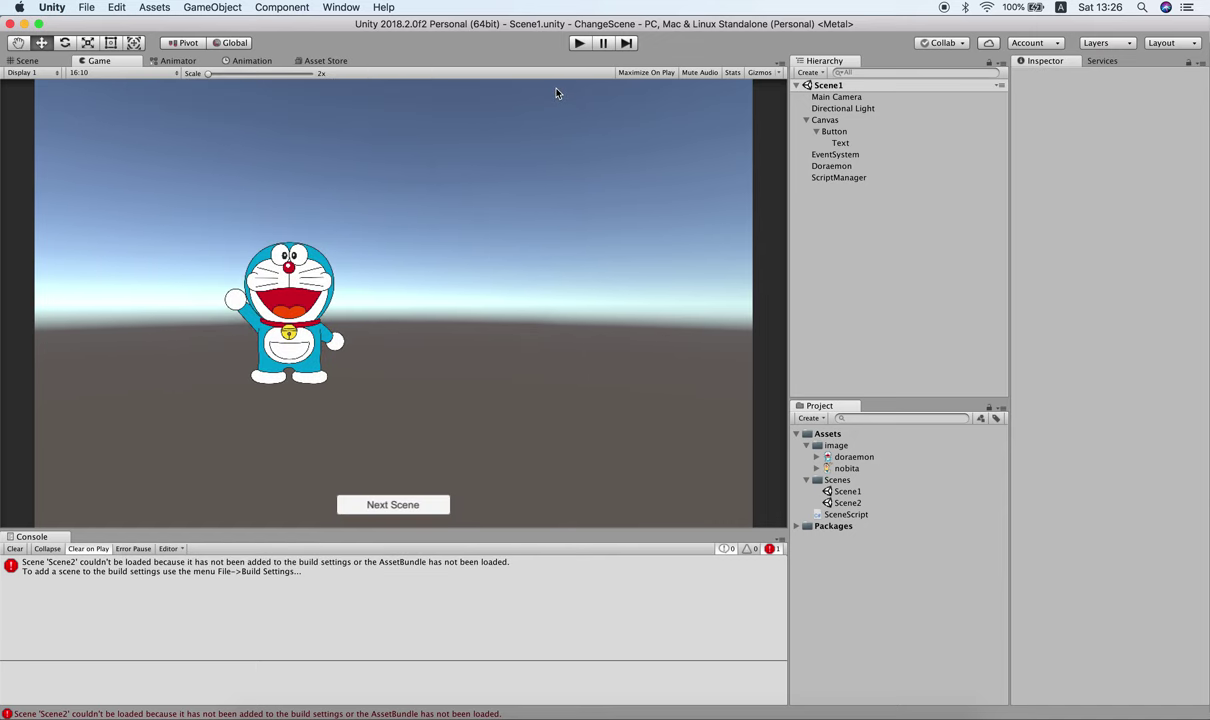
# Step: Play, confirm Next Scene loads Scene2 containing Nobita, then stop playing
pyautogui.press('super+p')
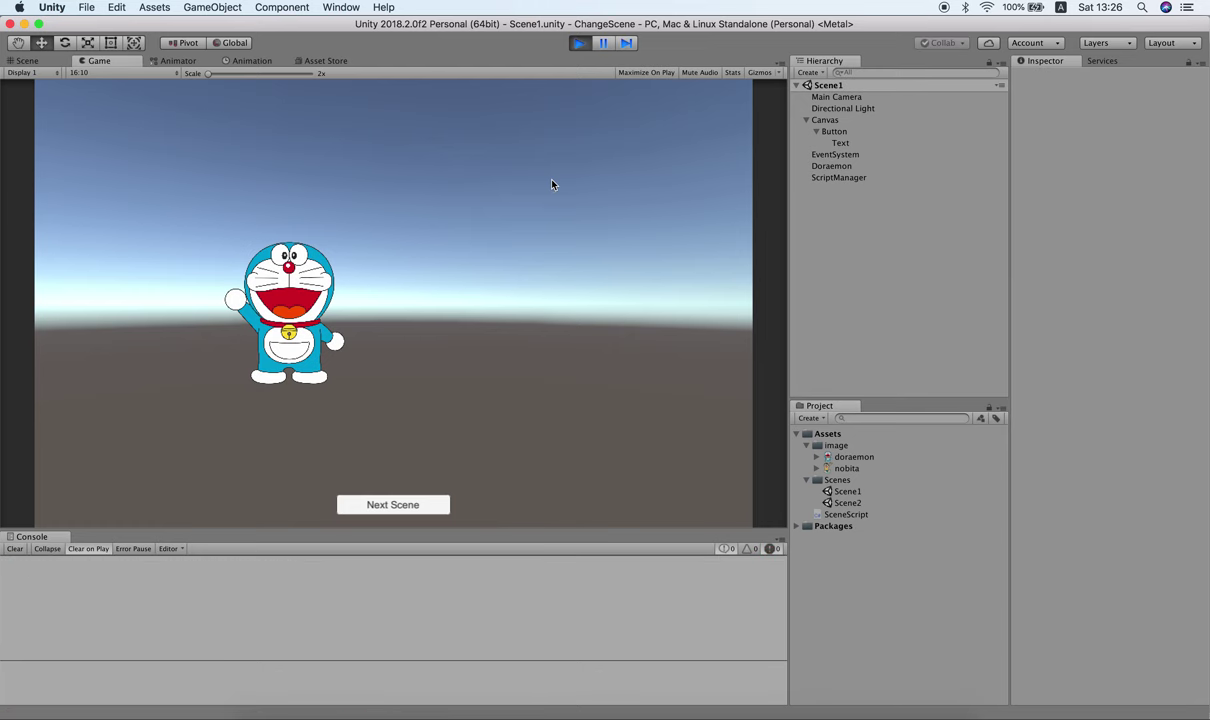
pyautogui.click(400, 505)
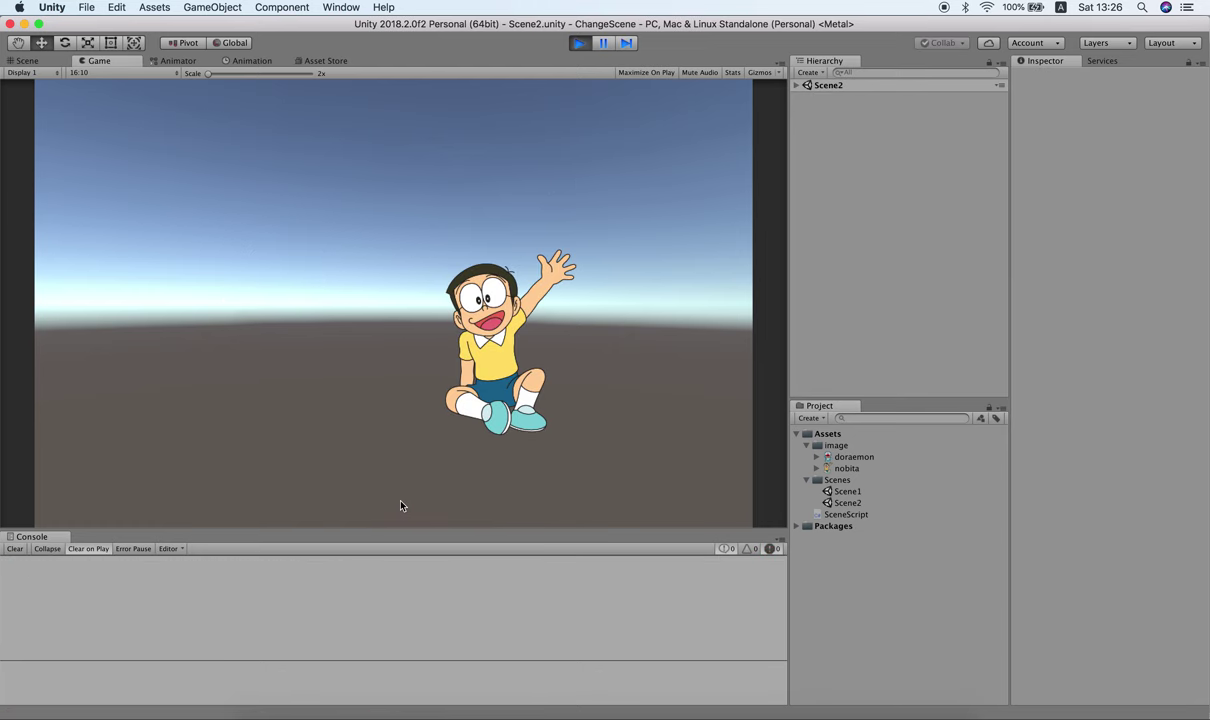
pyautogui.click(796, 87)
pyautogui.click(580, 44)
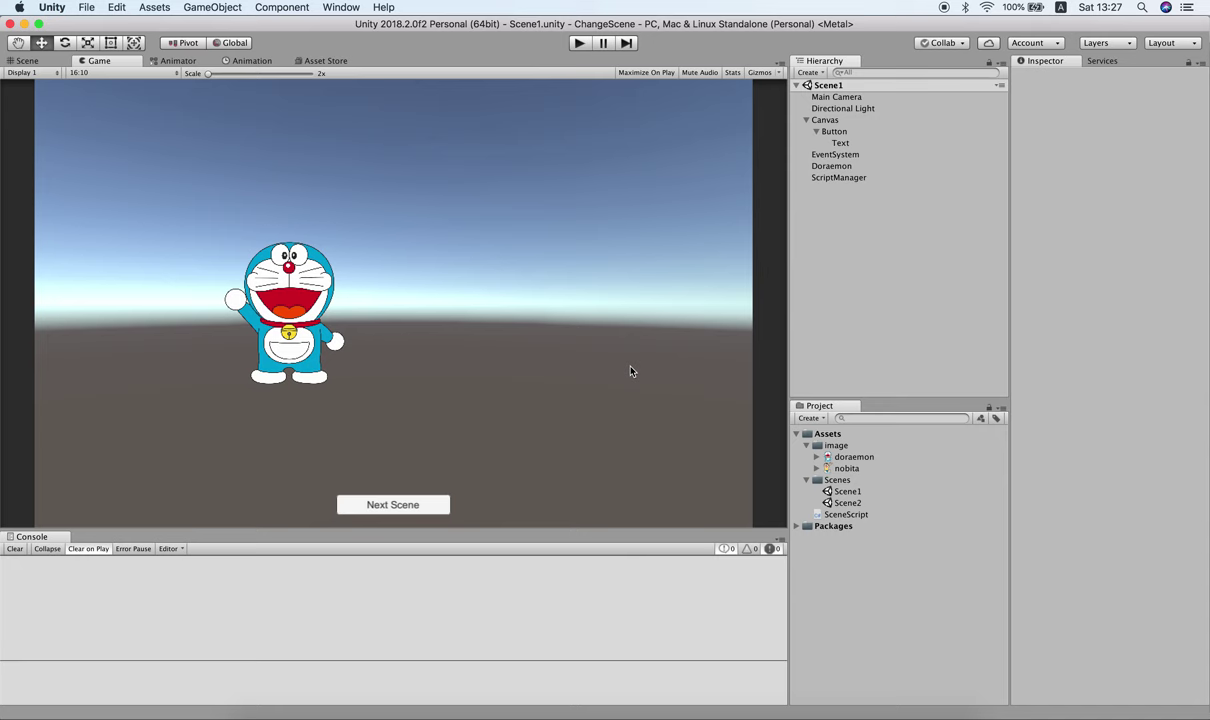
# Step: Select Doraemon in the Hierarchy to inspect its Transform and Sprite Renderer
pyautogui.click(830, 167)
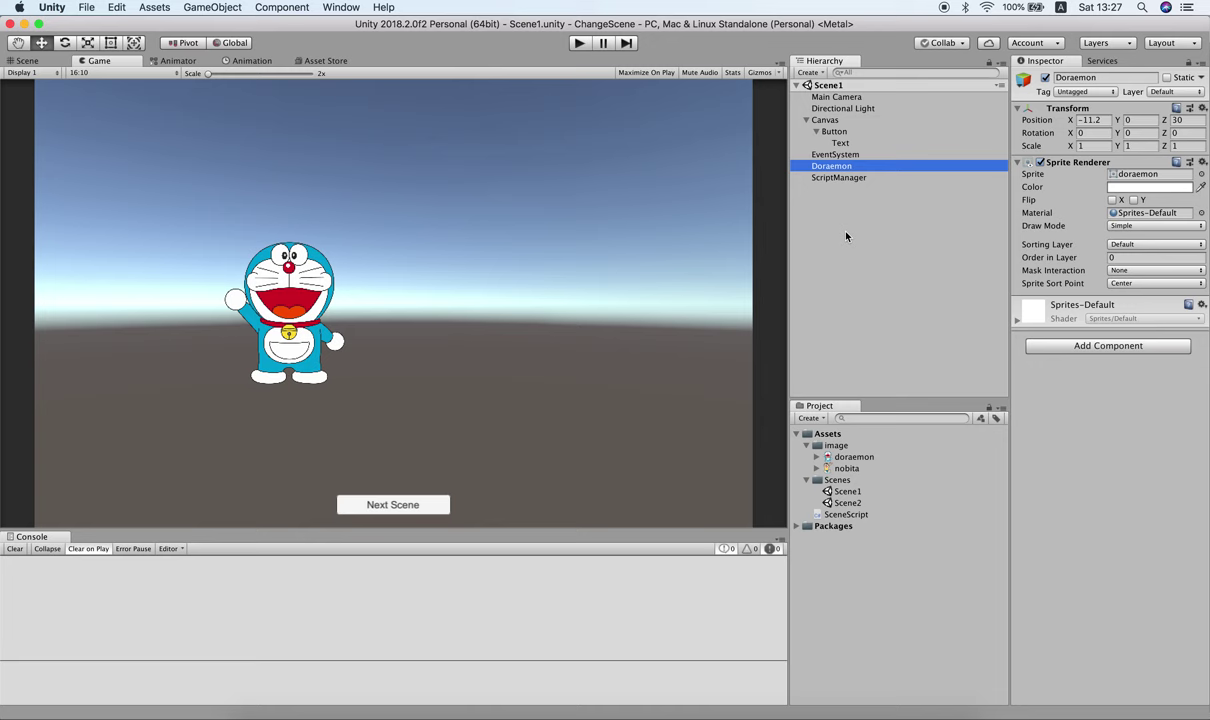
pyautogui.press('super+Tab')
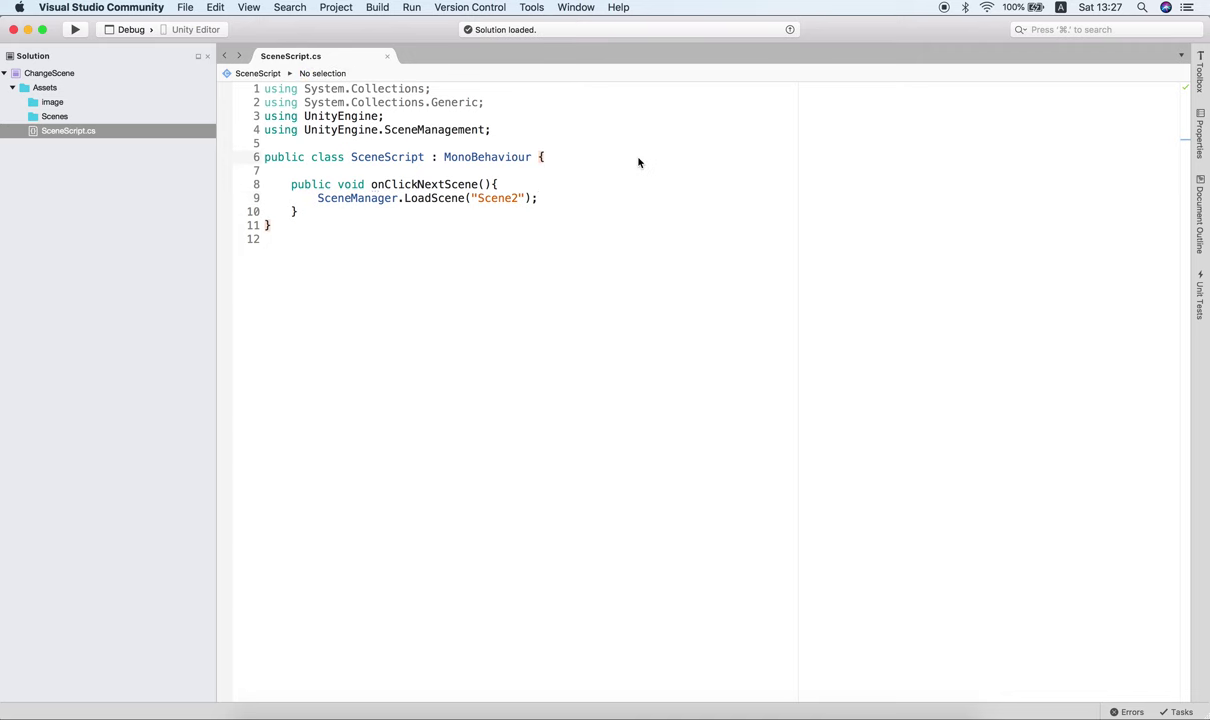
# Step: Declare a public GameObject doraemon field in SceneScript and save the script
pyautogui.press('Return')
pyautogui.write('public ')
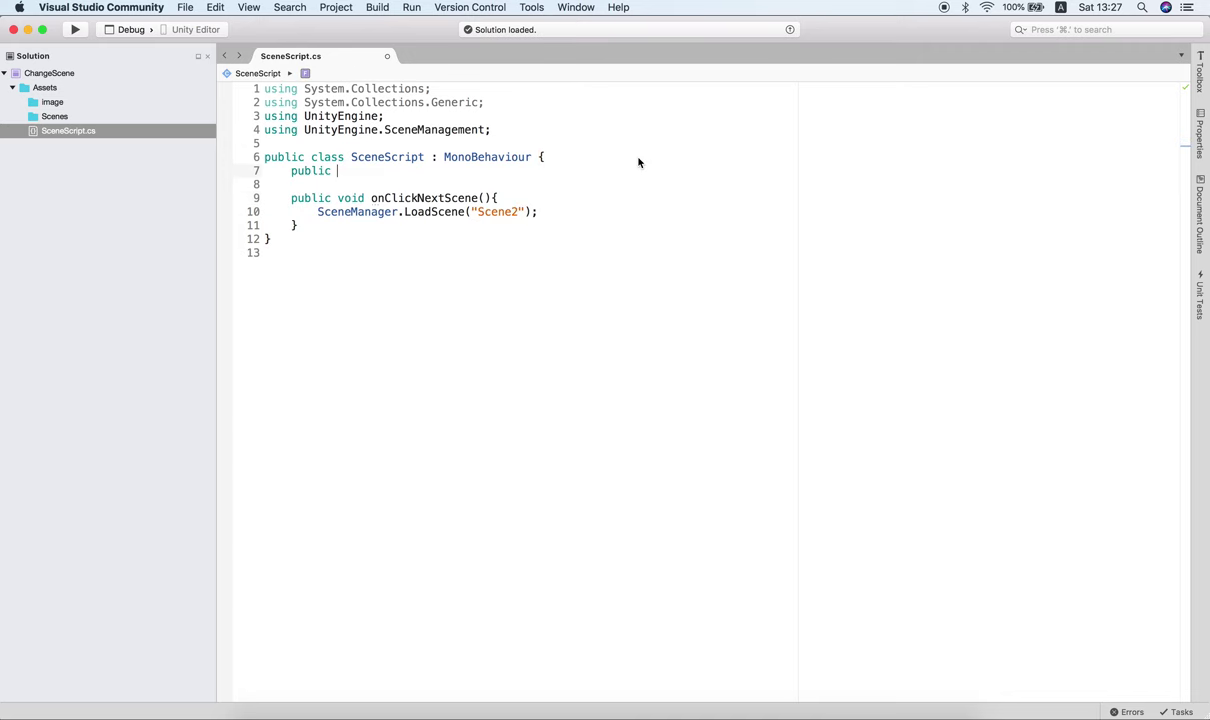
pyautogui.write('Game')
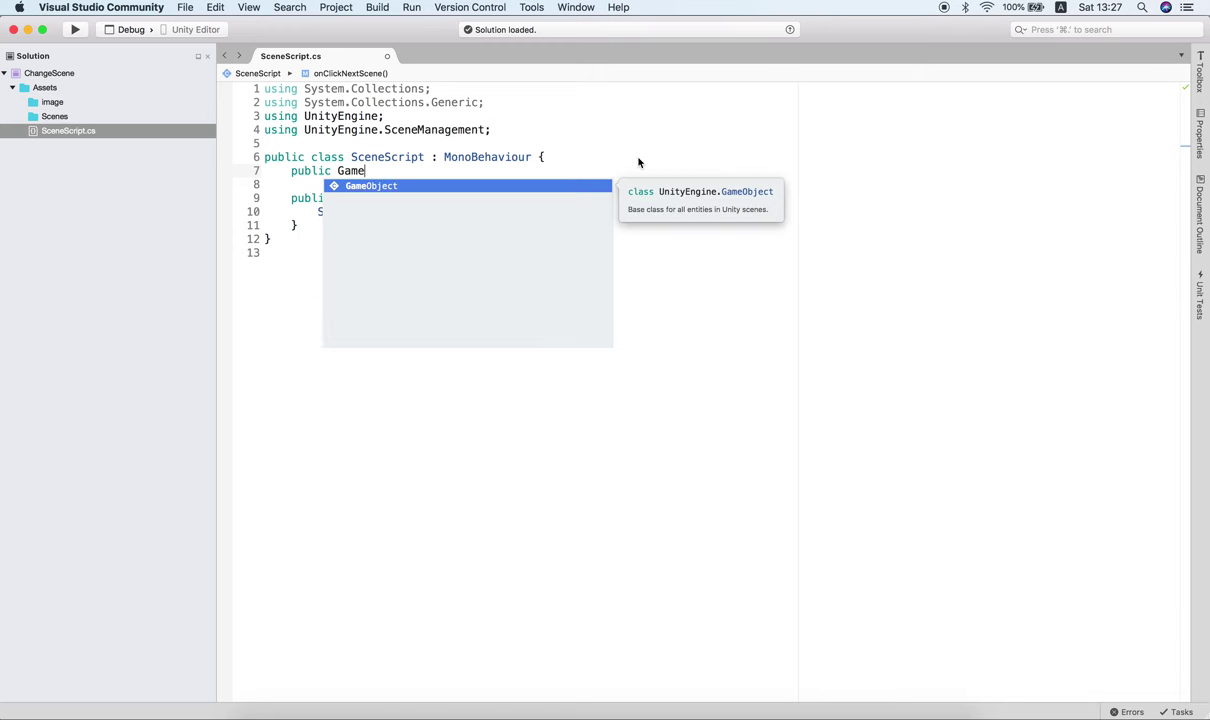
pyautogui.press('Return')
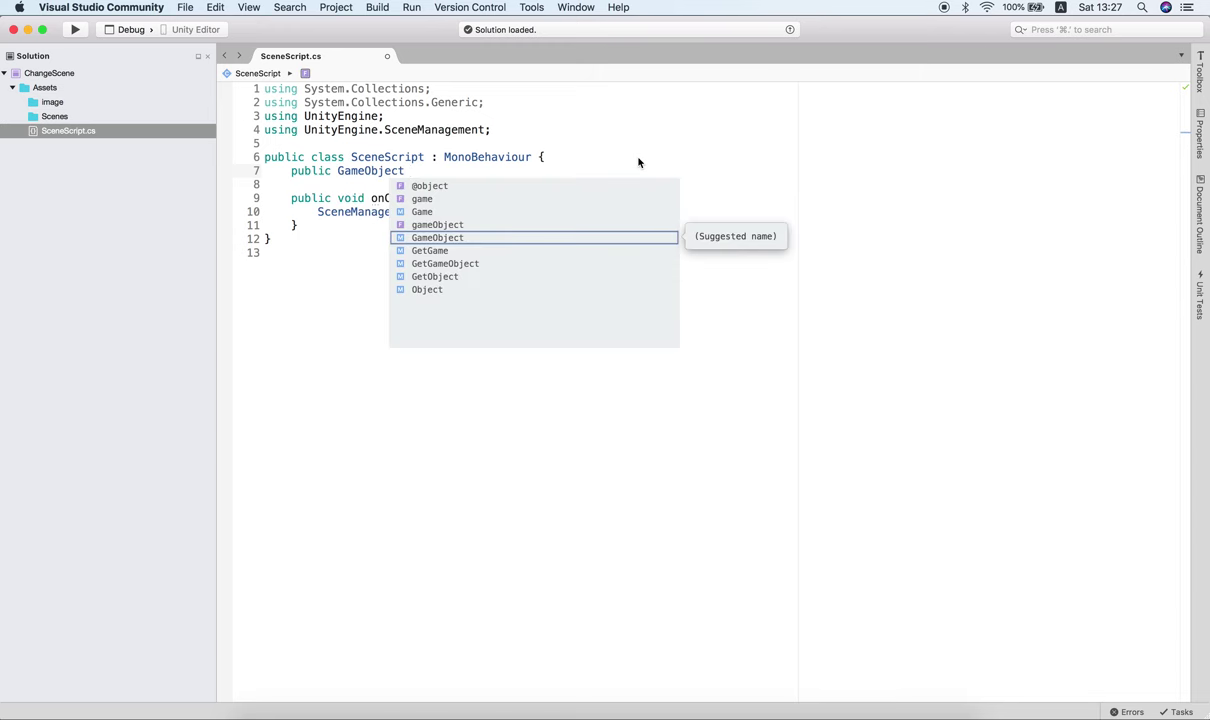
pyautogui.write('doraemon;')
pyautogui.press('super+s')
pyautogui.press('super+Tab')
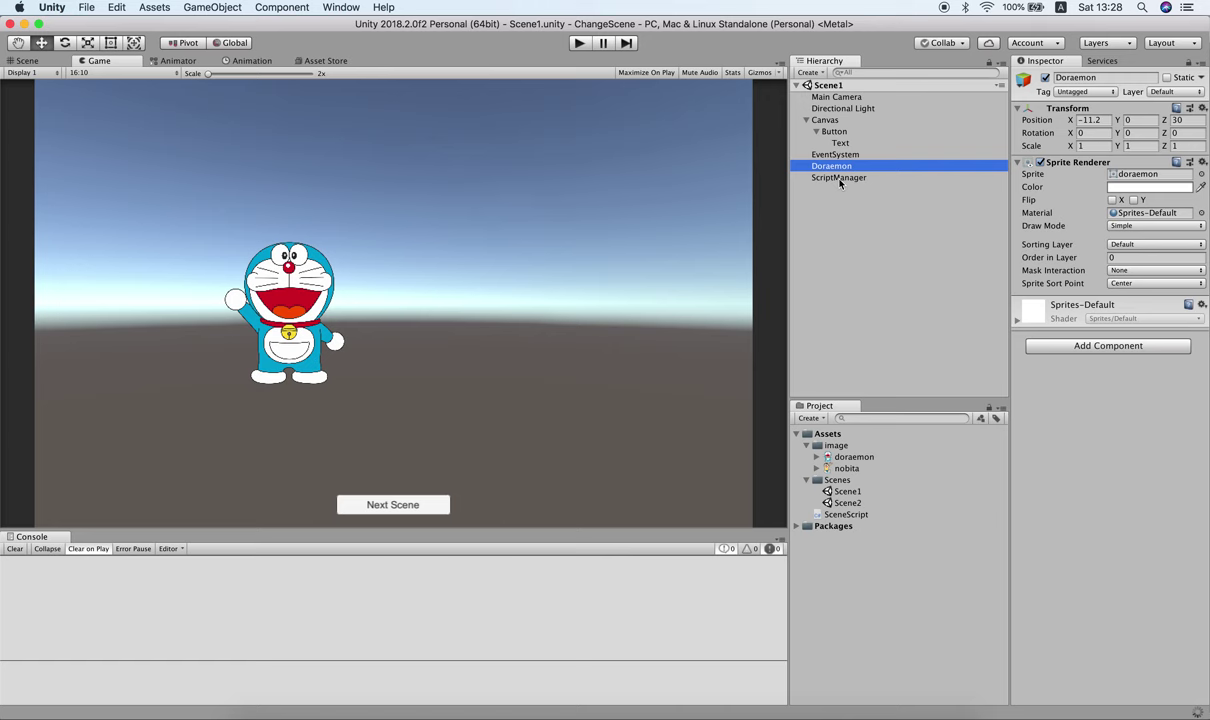
# Step: Select ScriptManager to see the empty Doraemon field on its Scene Script component
pyautogui.click(840, 179)
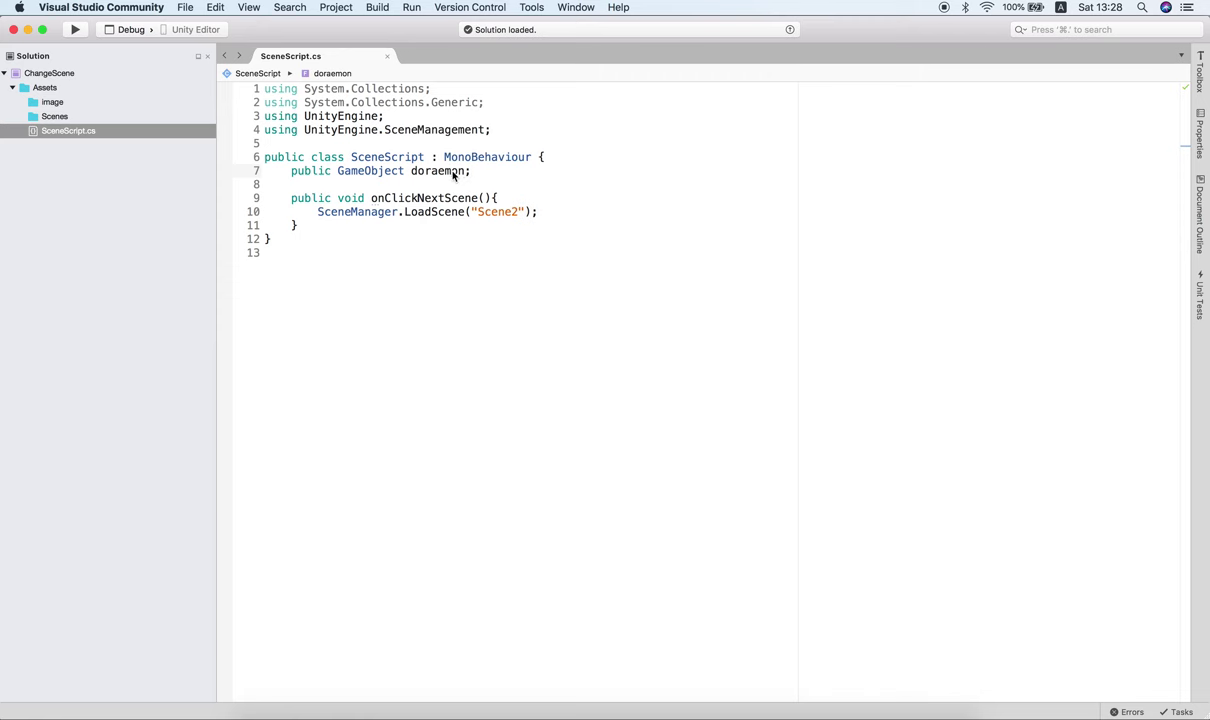
pyautogui.click(453, 172)
# Step: Rename the doraemon field on line 7 to img and save SceneScript.cs
pyautogui.doubleClick(453, 172)
pyautogui.write('img')
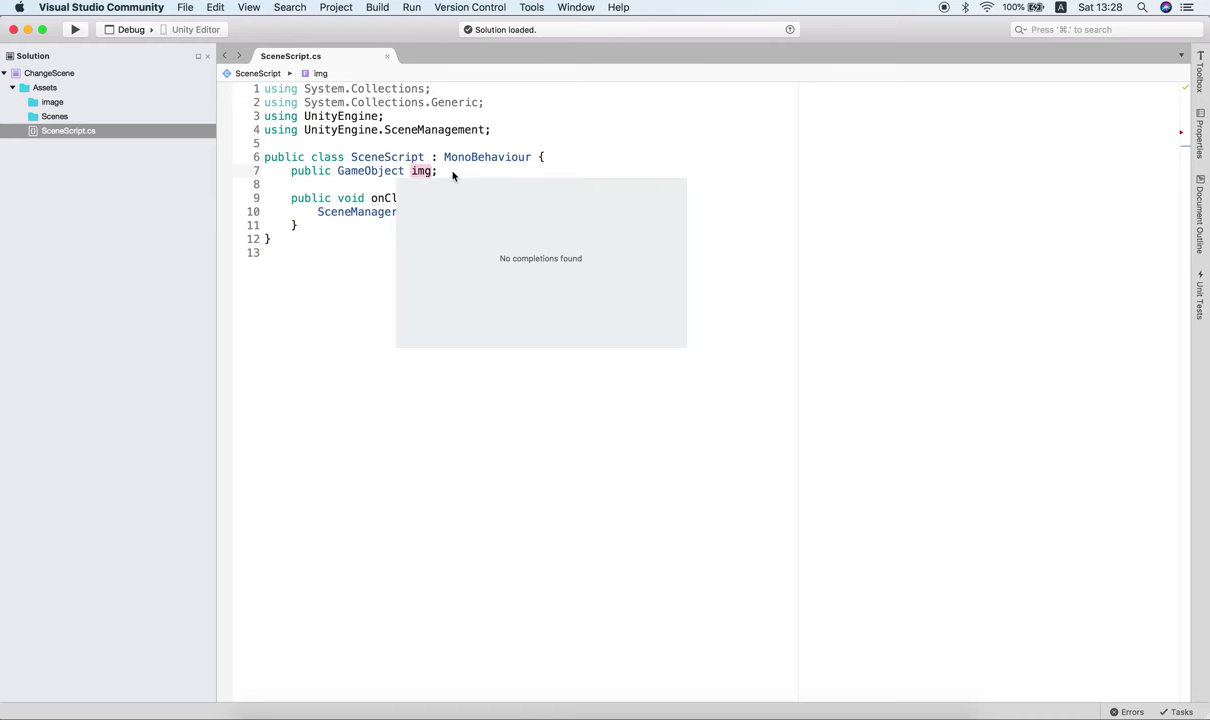
pyautogui.press('super+s')
pyautogui.press('super+Tab')
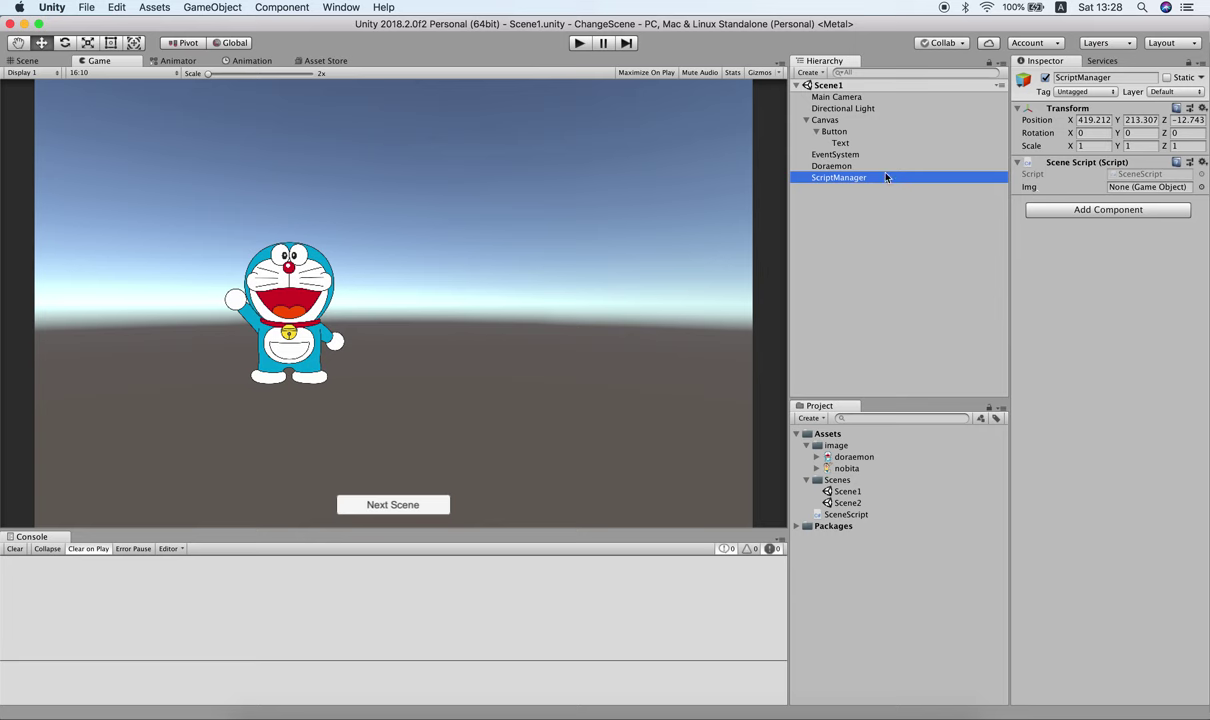
# Step: Drag Doraemon from the Hierarchy into Scene Script's Img slot and verify the reference
pyautogui.moveTo(842, 167); pyautogui.dragTo(1120, 189)
pyautogui.click(1111, 192)
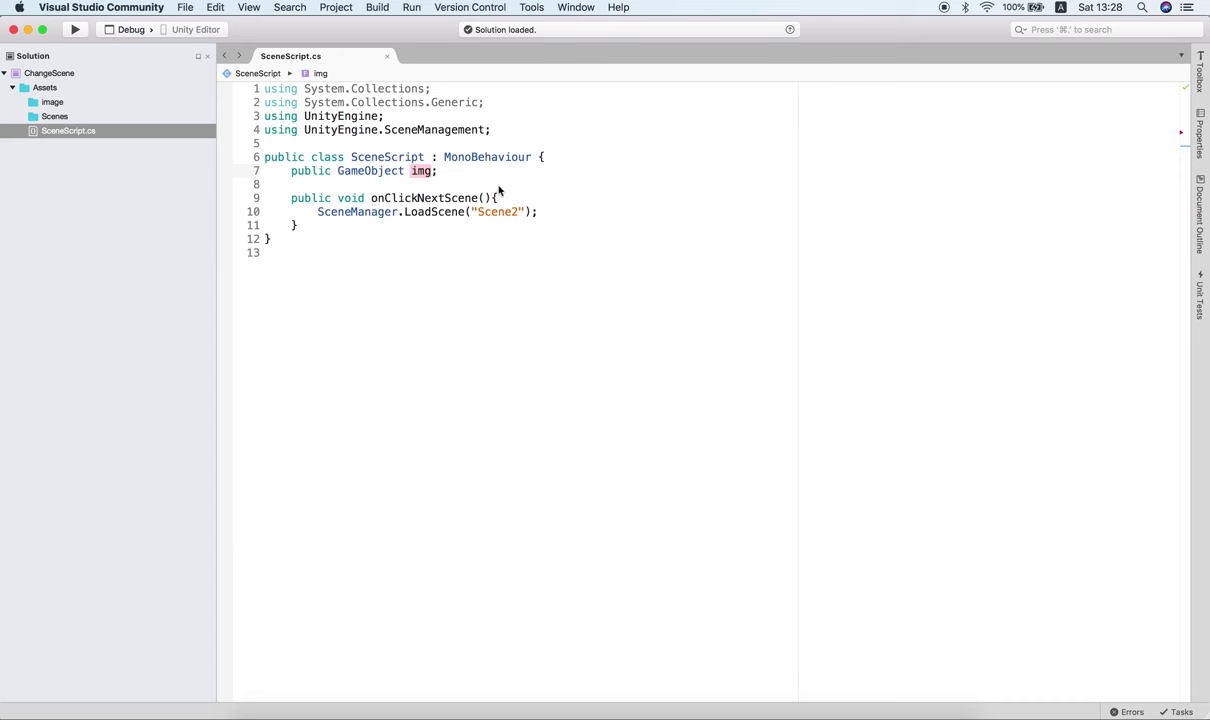
# Step: Add an empty Start() method below the img field declaration
pyautogui.click(532, 178)
pyautogui.press('Return')
pyautogui.press('Return')
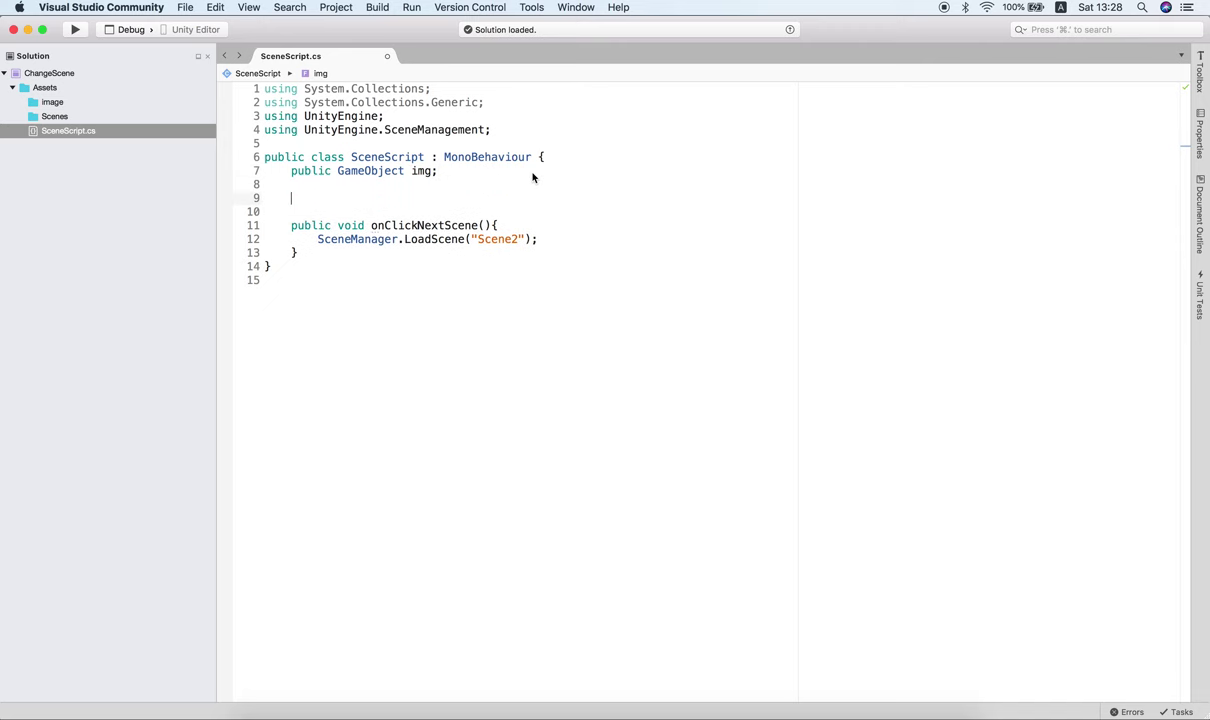
pyautogui.write('void Start')
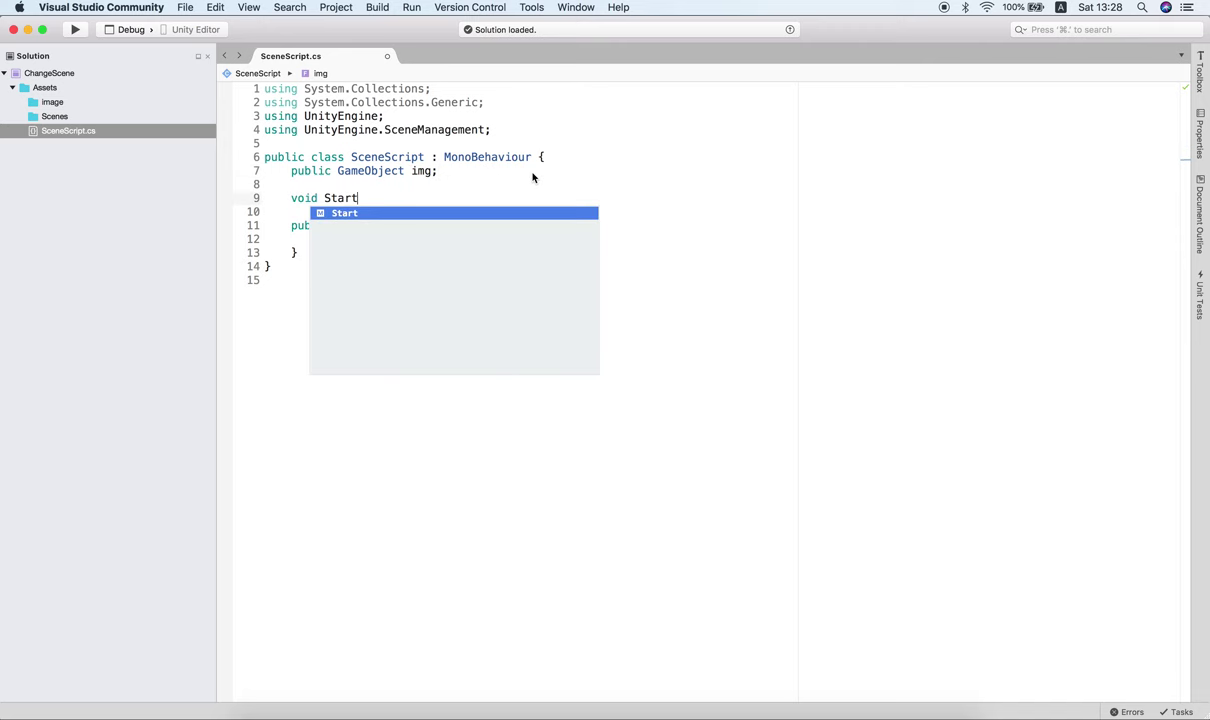
pyautogui.press('Return')
pyautogui.write('(){')
pyautogui.press('Return')
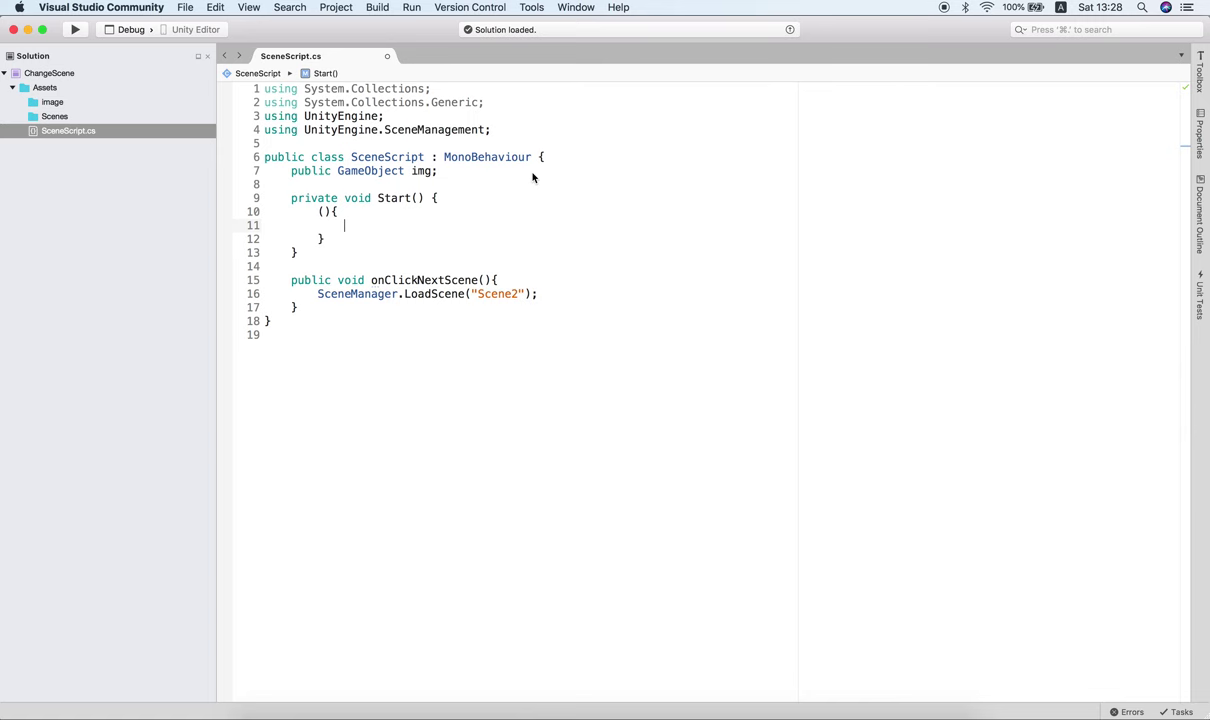
pyautogui.hotkey('shift', 'Up')
pyautogui.hotkey('shift', 'Up')
pyautogui.press('BackSpace')
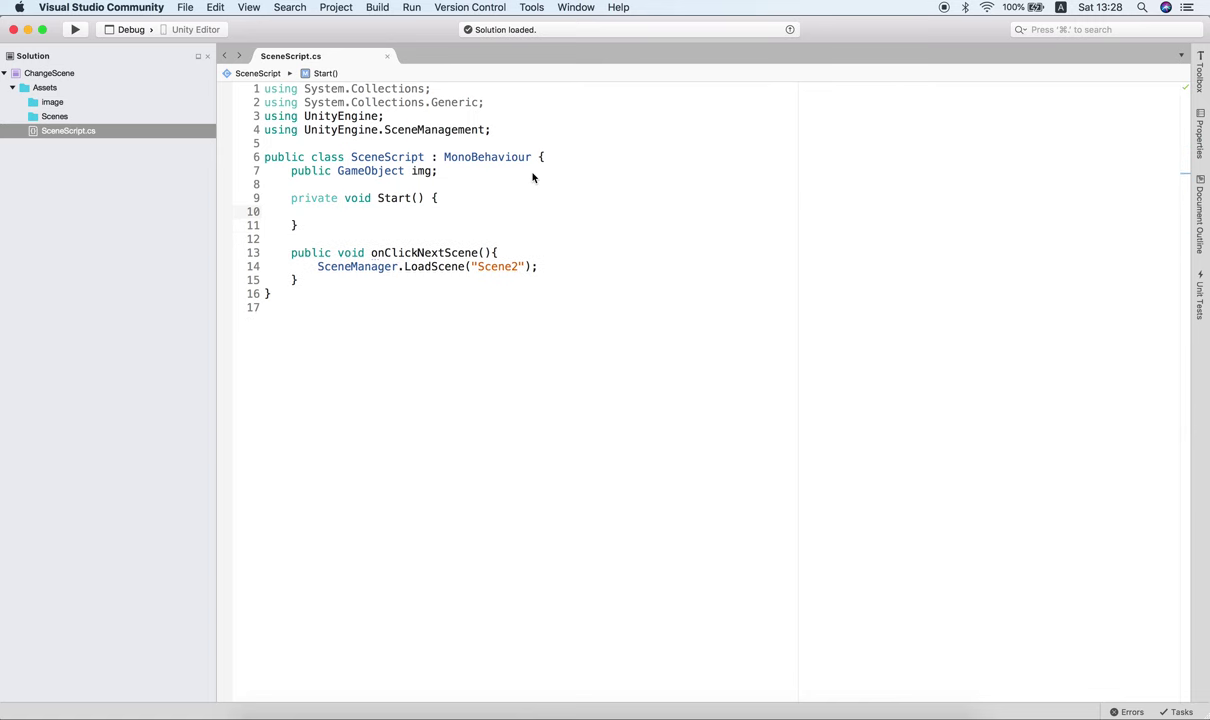
# Step: Call DontDestroyOnLoad(img); inside Start and save the script
pyautogui.write('D')
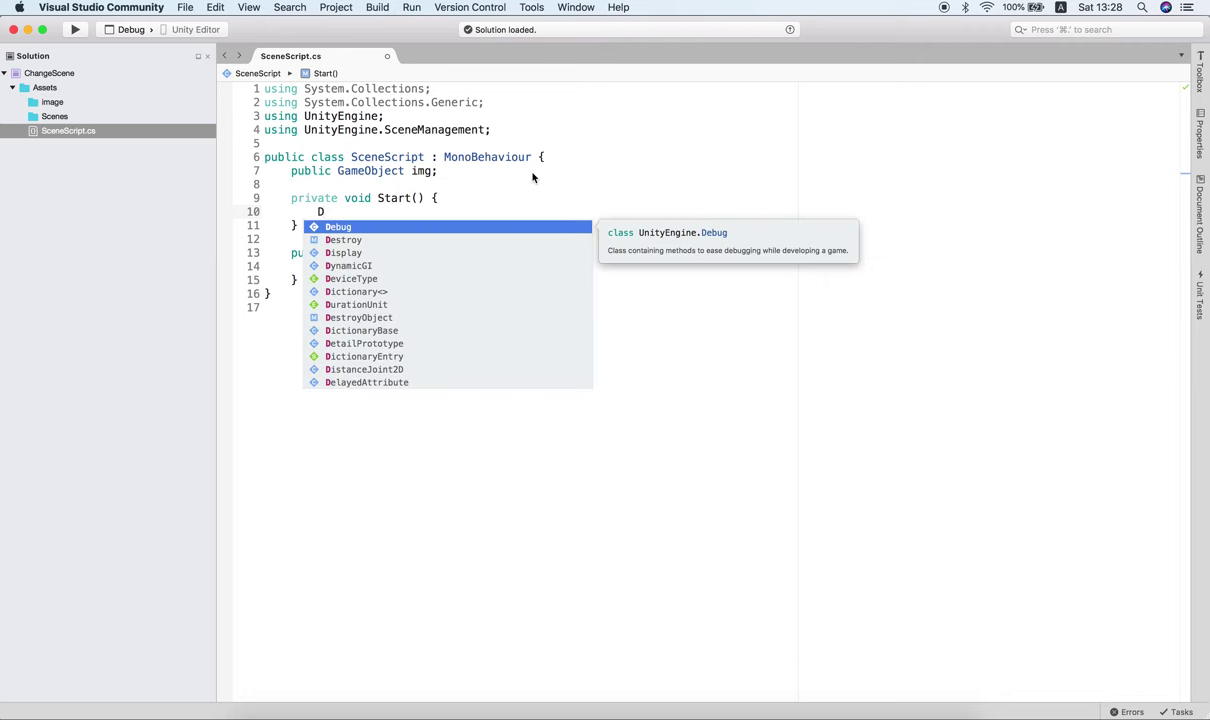
pyautogui.write('ont')
pyautogui.press('Return')
pyautogui.write('(')
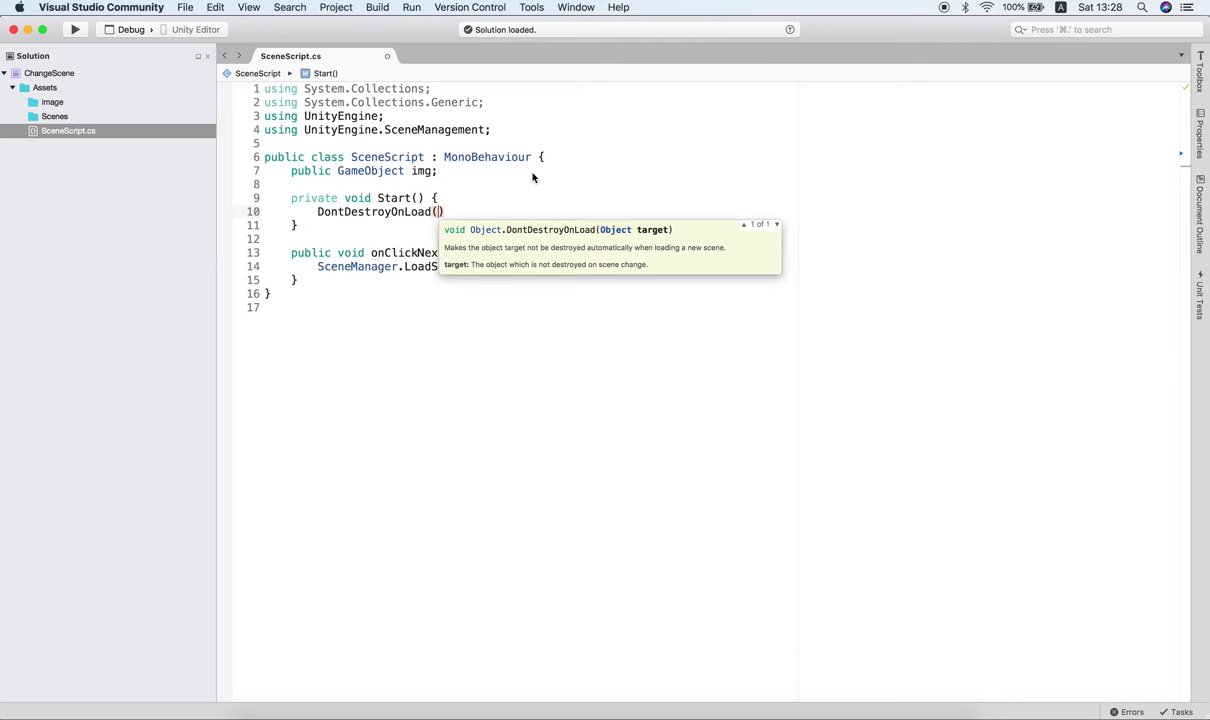
pyautogui.write('img);')
pyautogui.press('super+s')
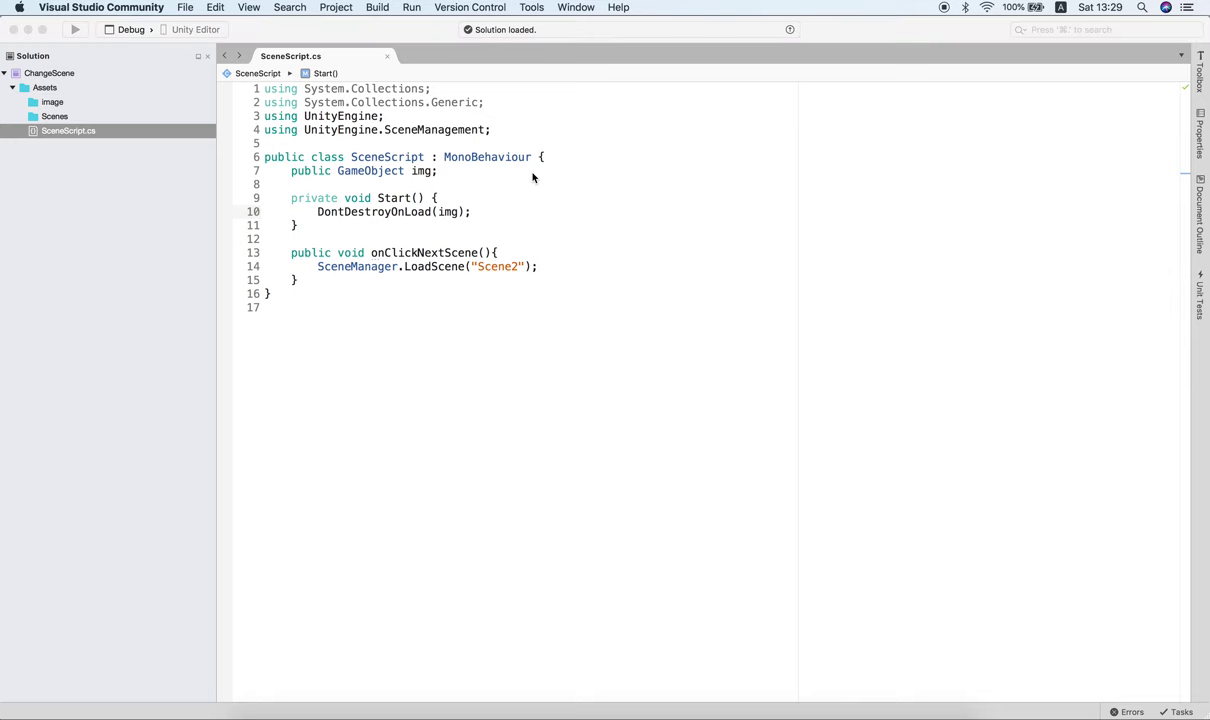
pyautogui.press('super+Tab')
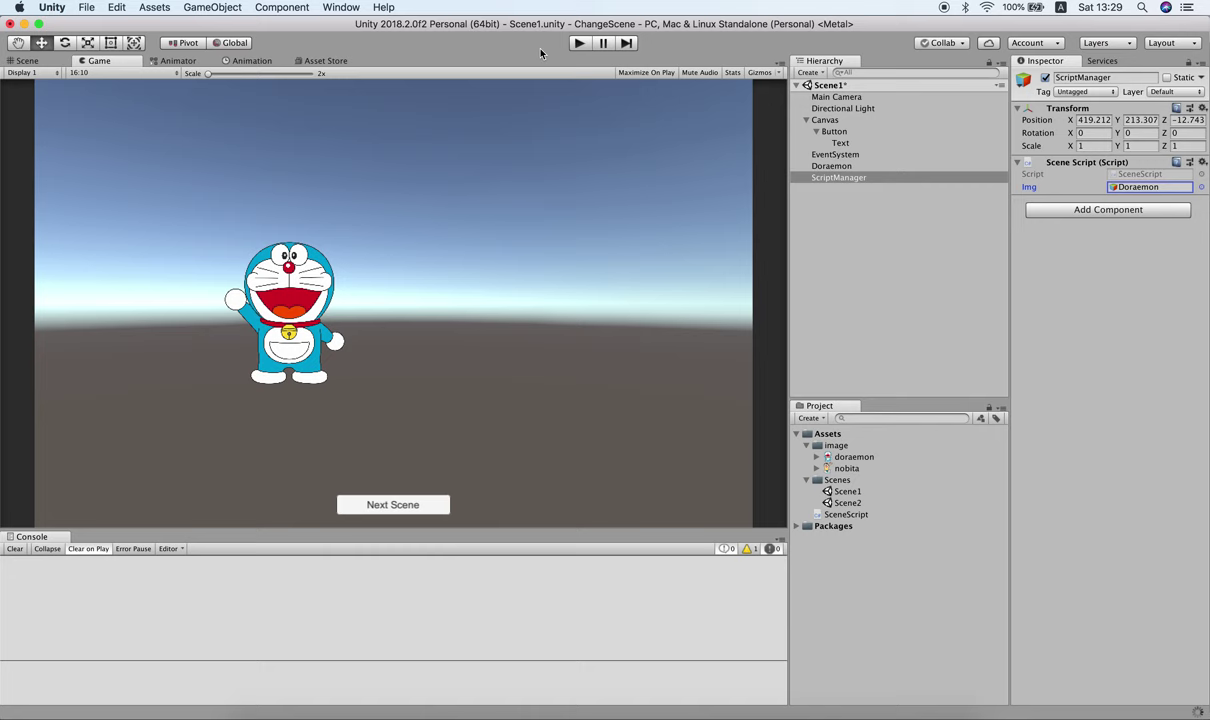
# Step: Play the game, load Scene2 via Next Scene, and find Doraemon under DontDestroyOnLoad
pyautogui.press('super+p')
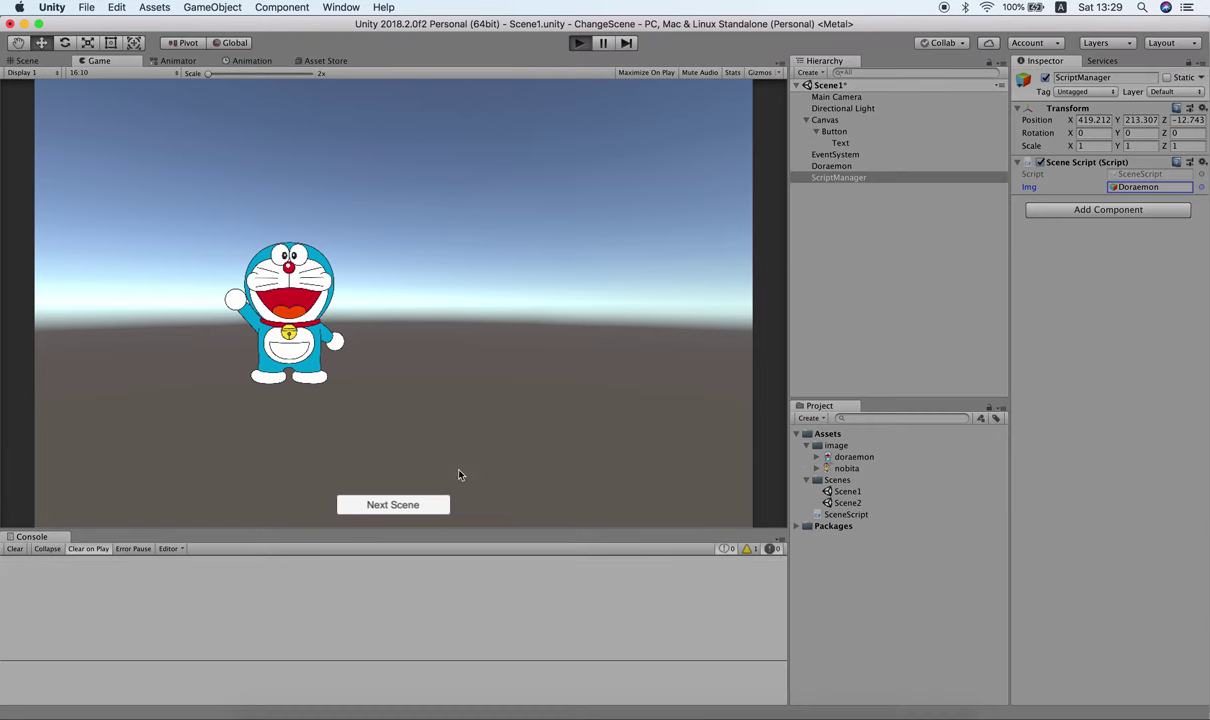
pyautogui.click(405, 505)
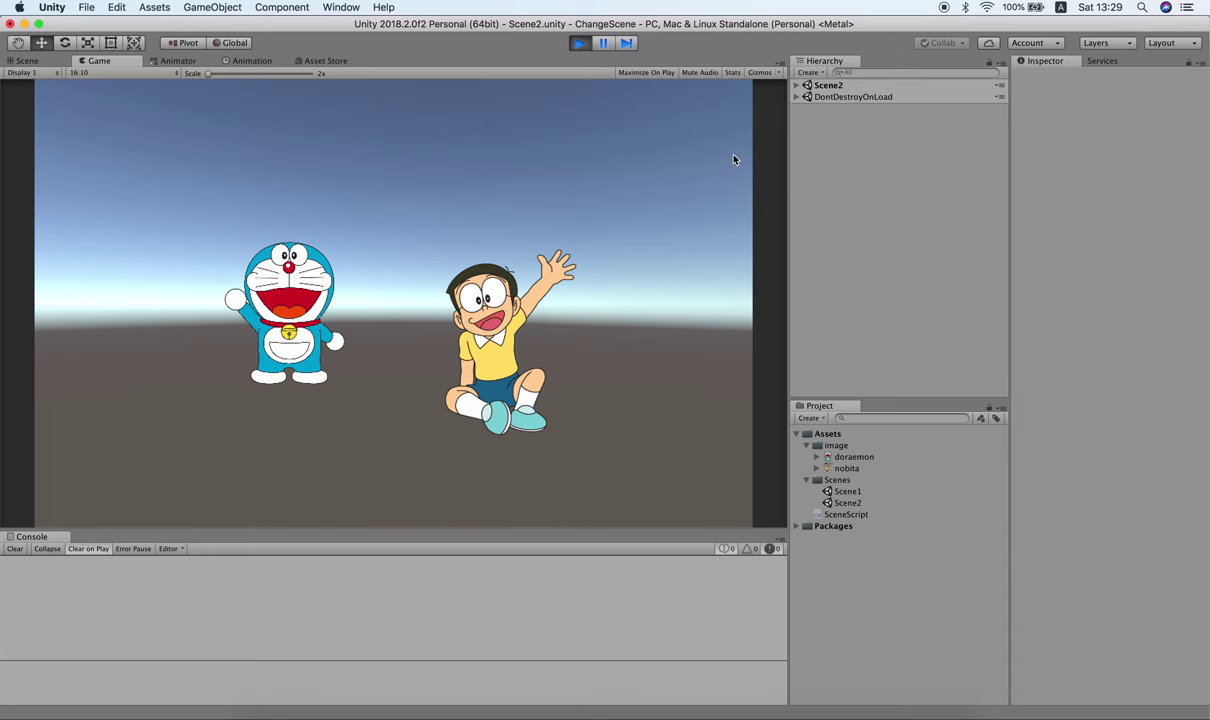
pyautogui.click(797, 96)
pyautogui.press('super+Tab')
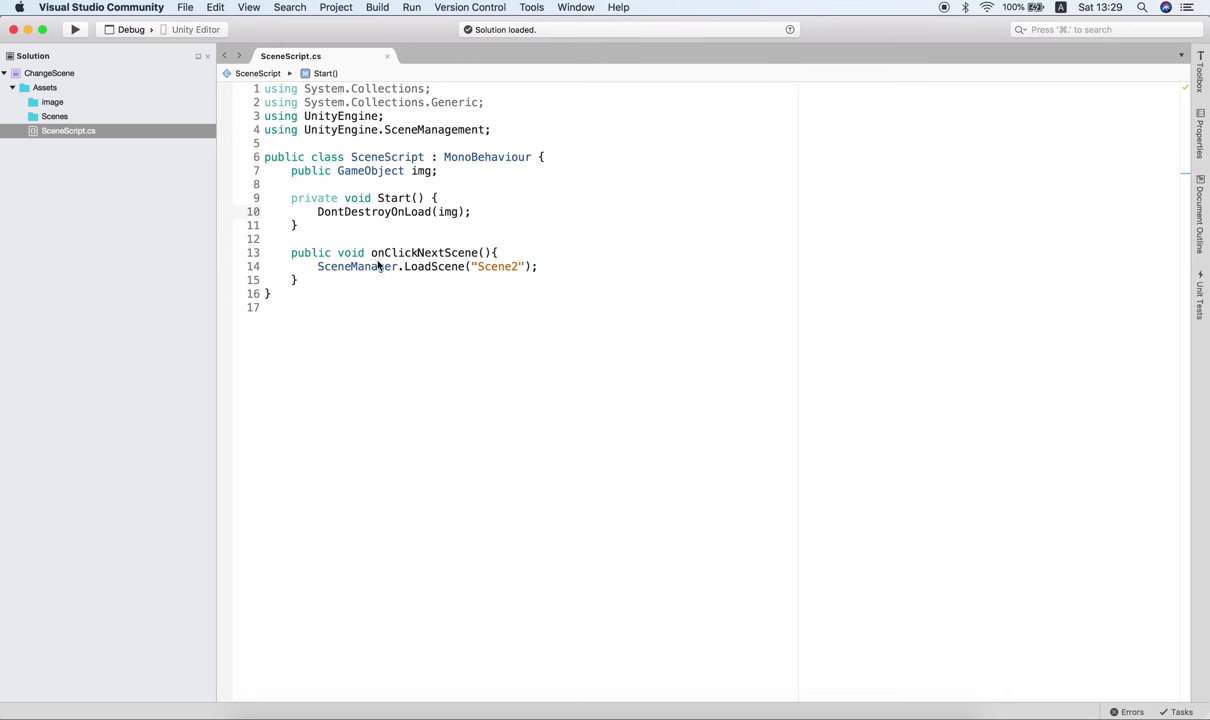
pyautogui.moveTo(317, 266); pyautogui.dragTo(545, 274)
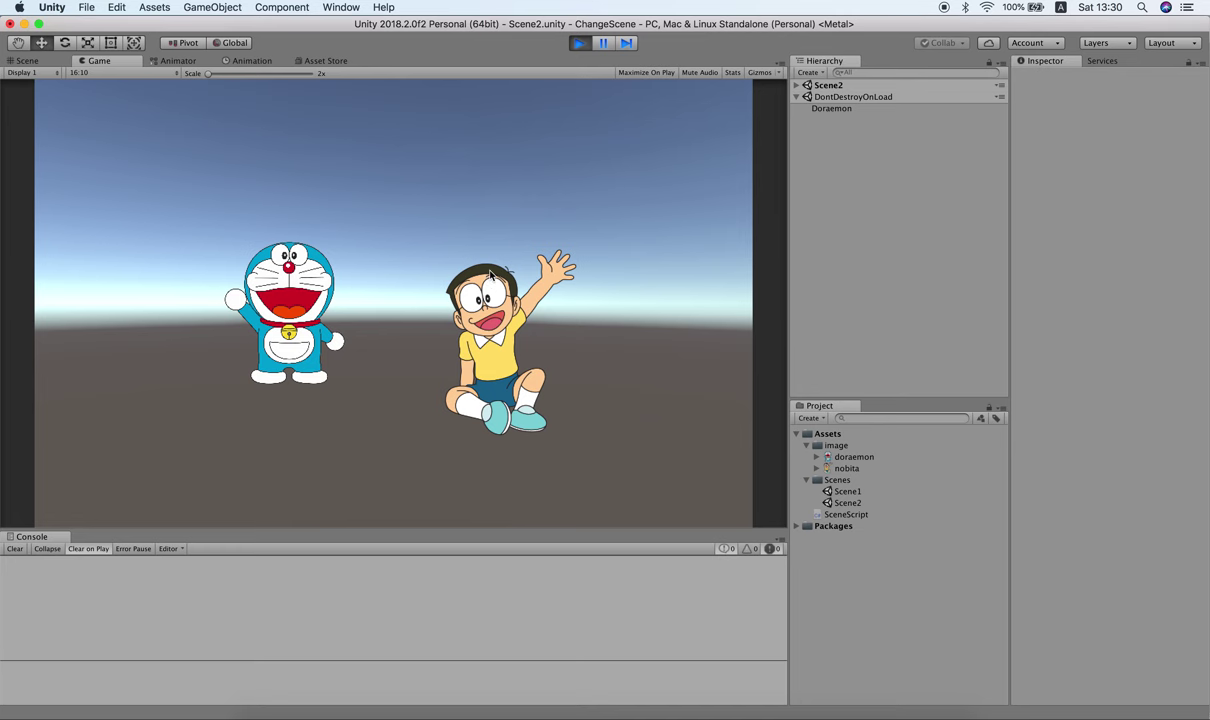
pyautogui.click(86, 8)
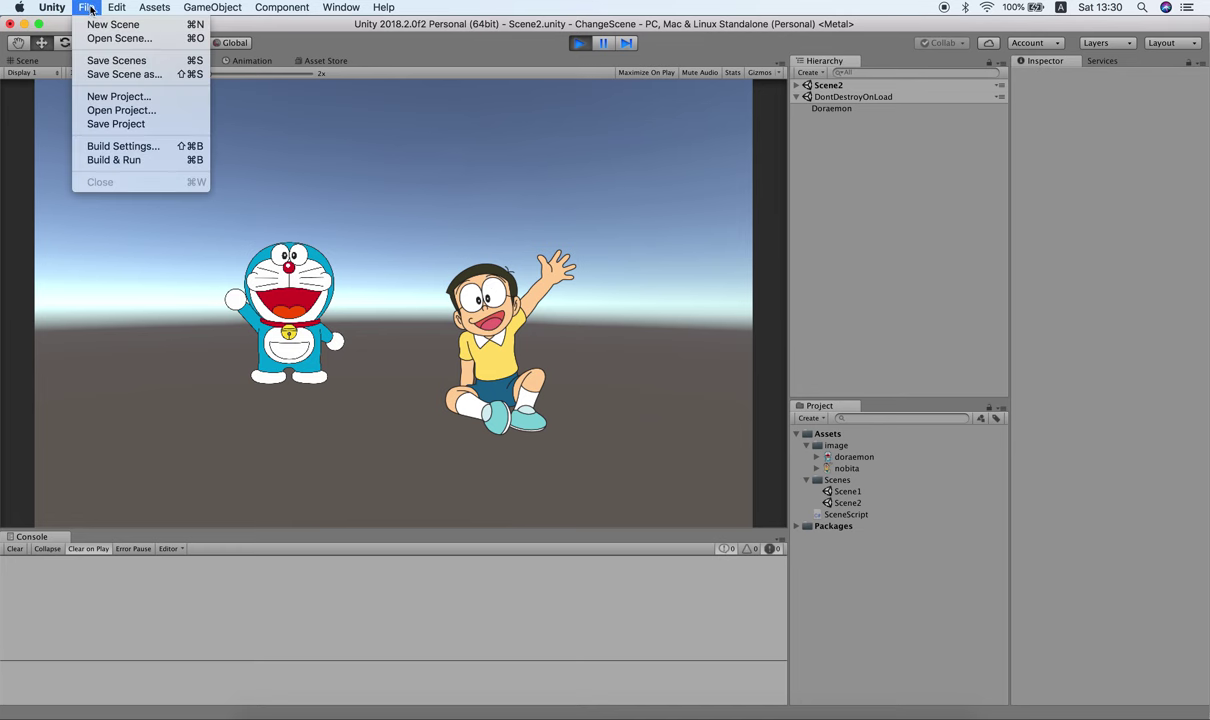
pyautogui.click(116, 147)
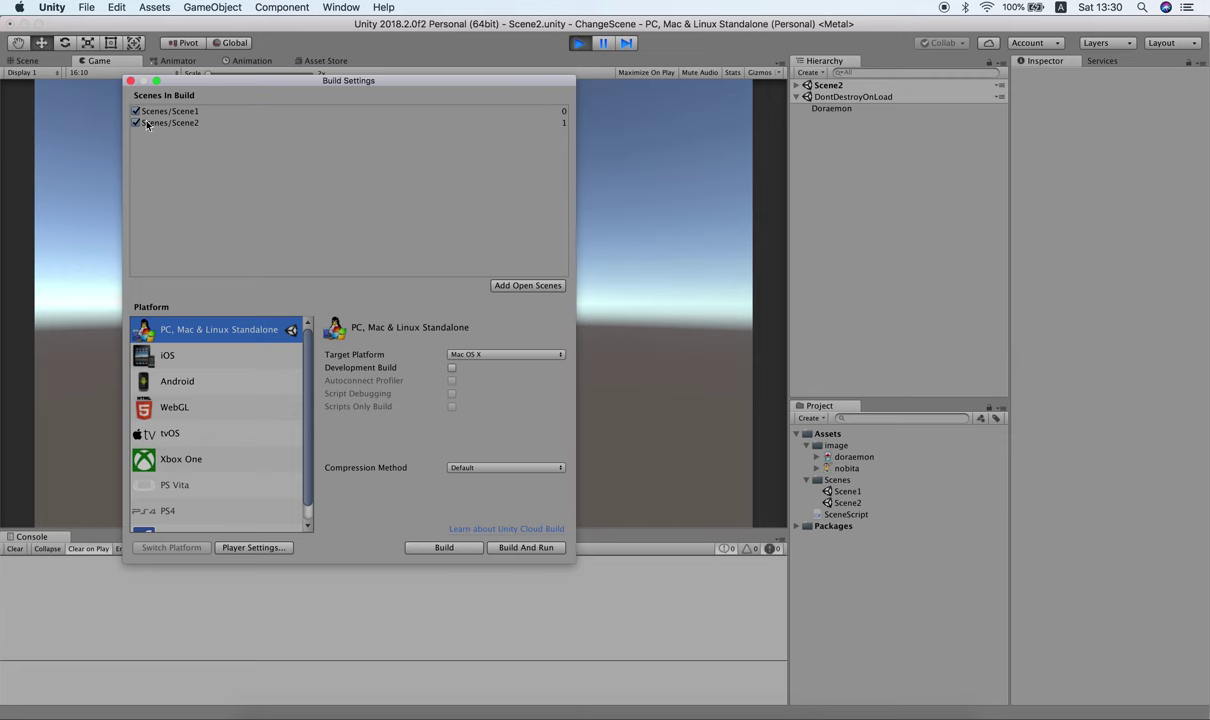
pyautogui.click(130, 80)
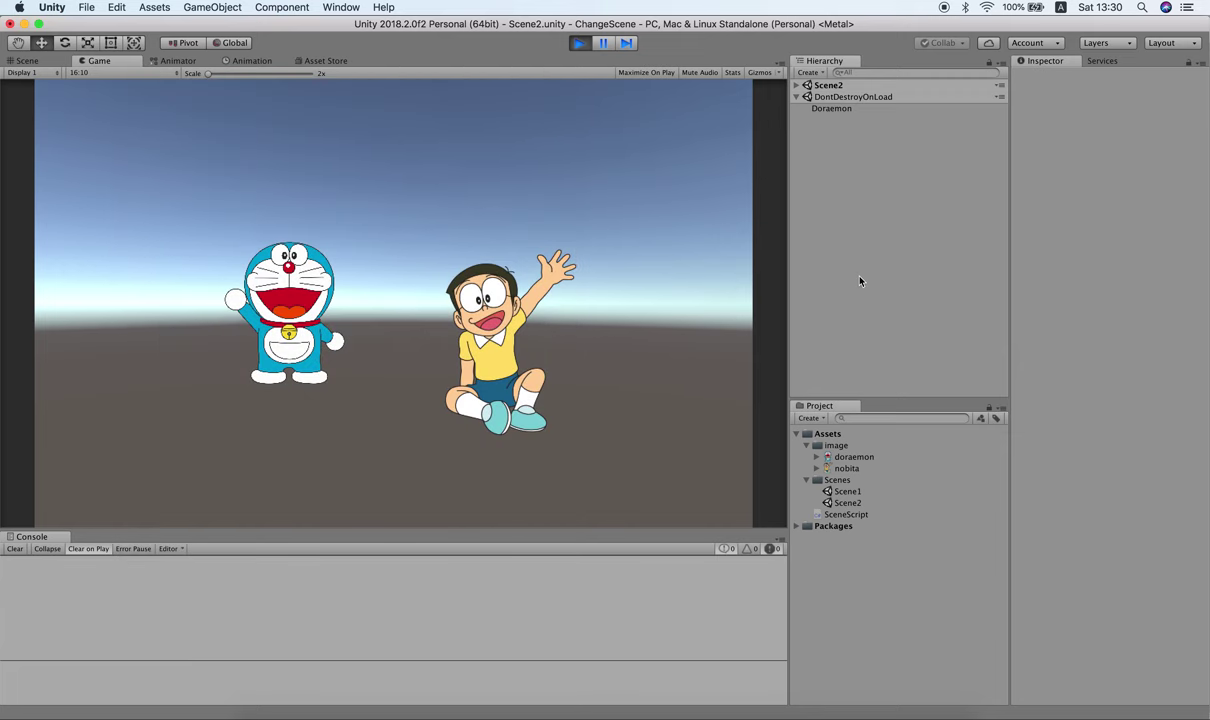